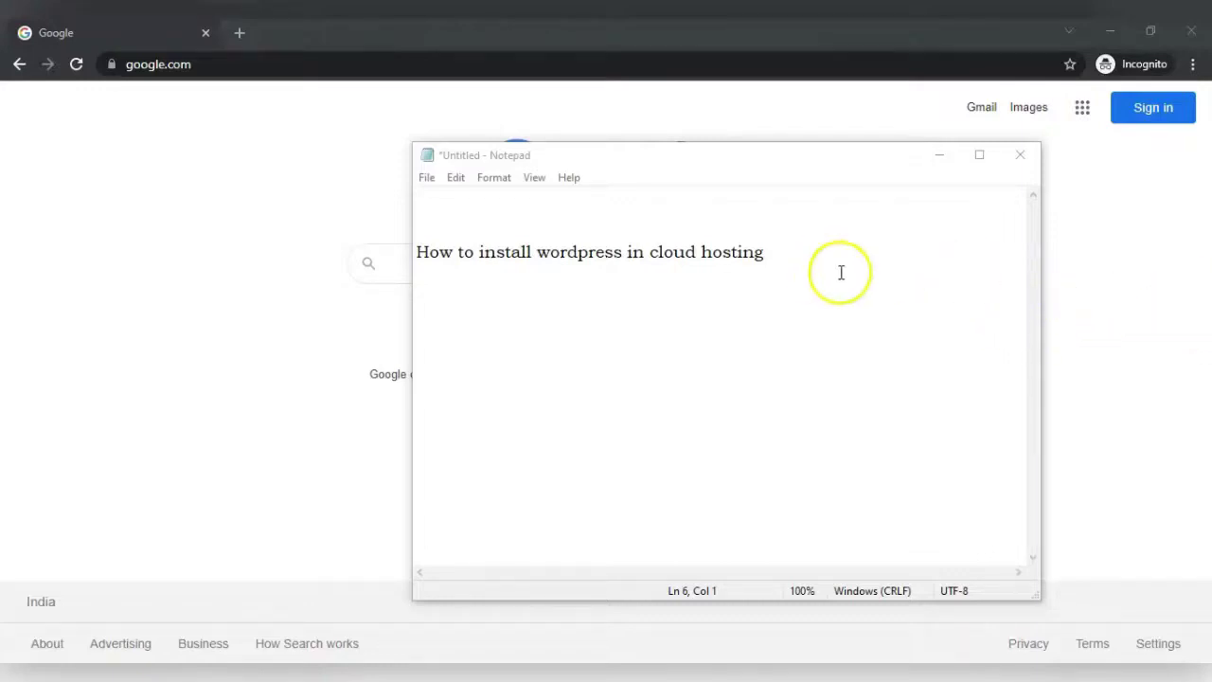
- Add the domain sodamachineexpert.com and the server "Hostfizia cloud hosting server" as two lines beneath the note's heading
left_click(787, 250)
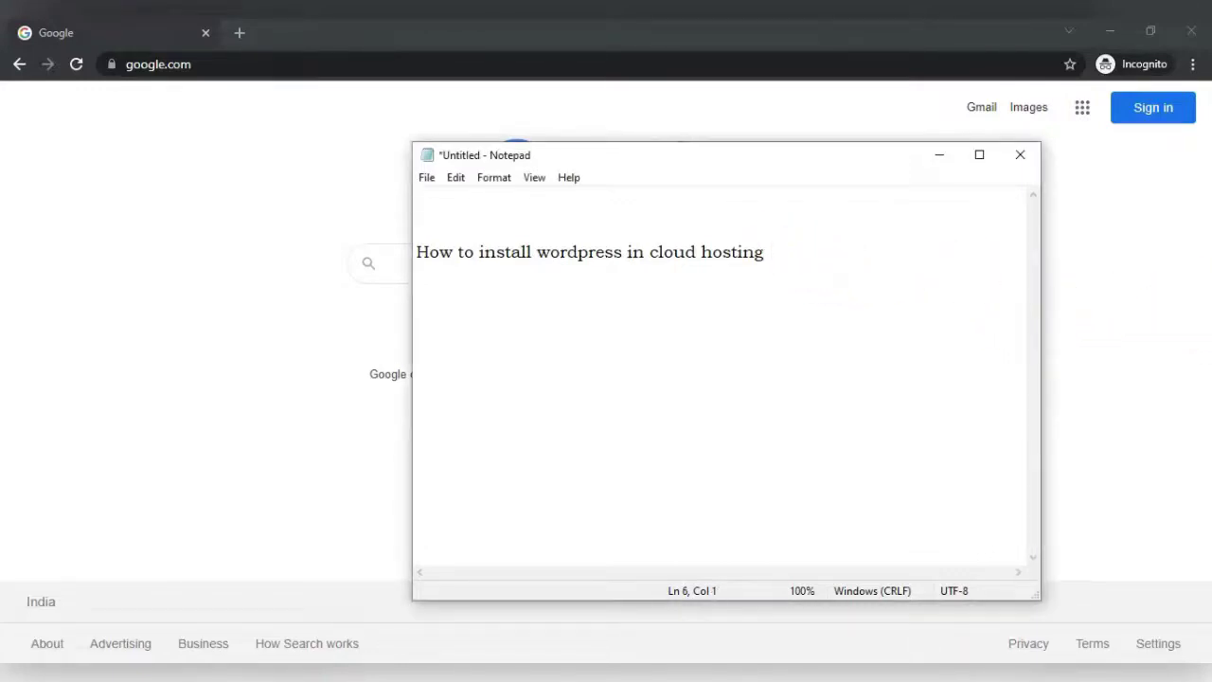
type("Domain : sodamachineexpert.com Server :  Hostfizia cloud hosting server")
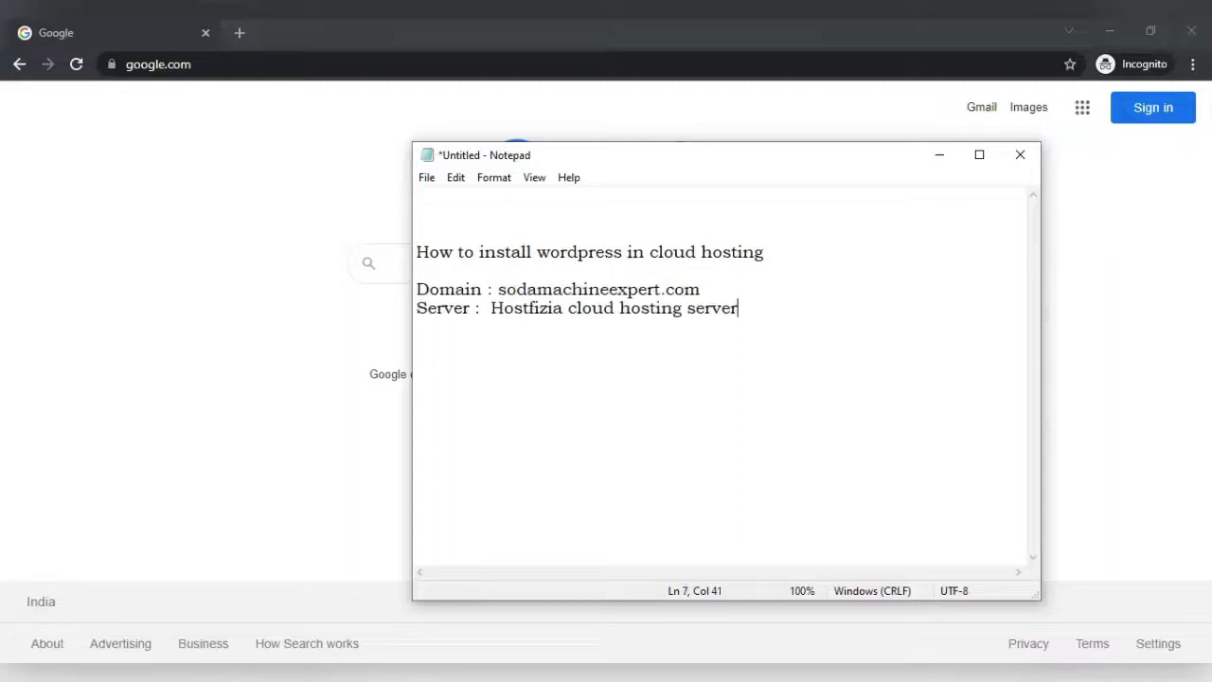
left_click_drag(499, 289, 660, 290)
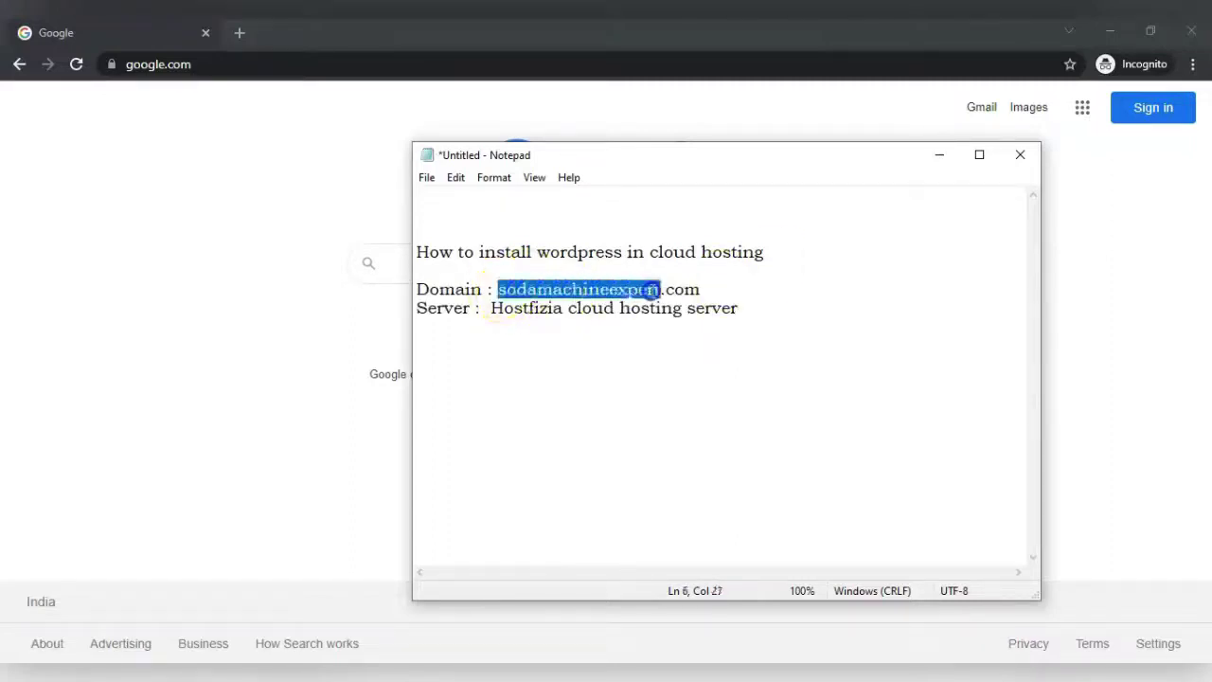
left_click(759, 292)
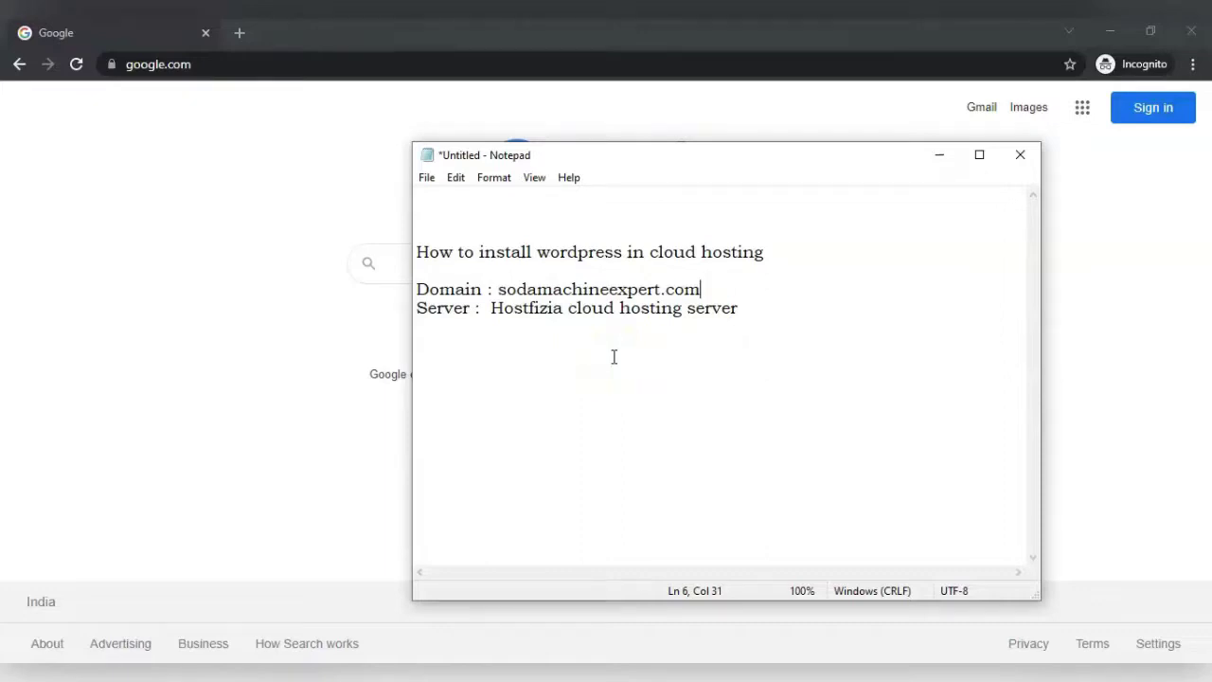
left_click(666, 356)
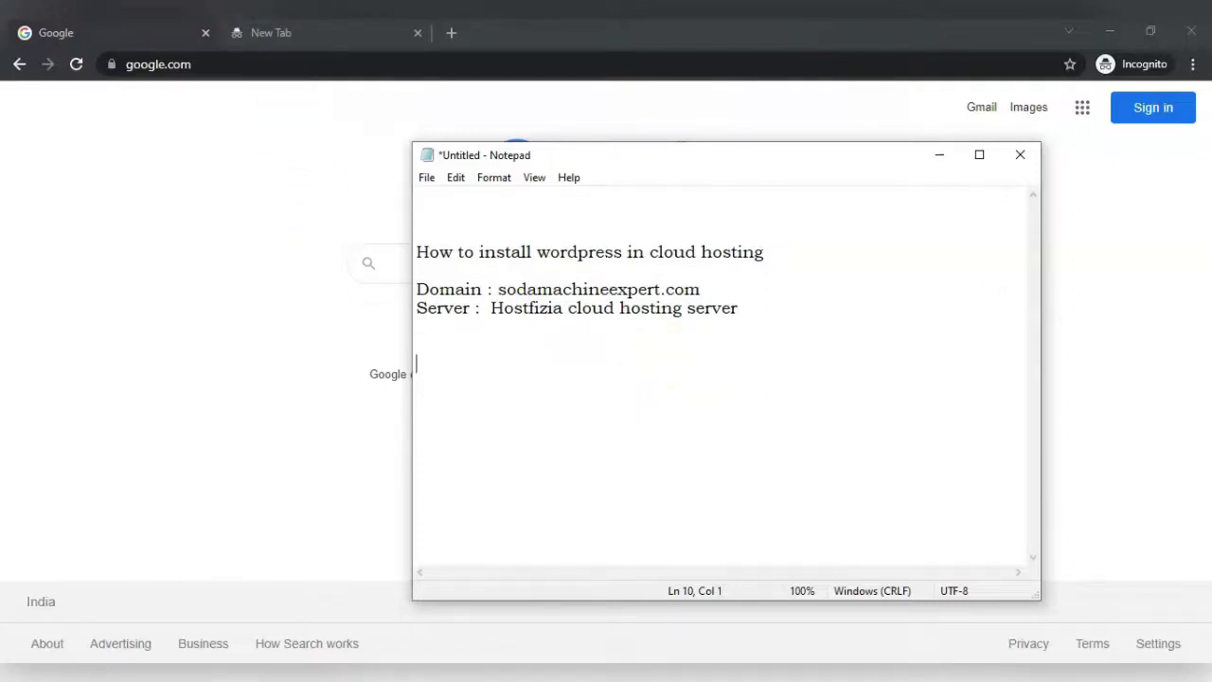
- Switch to the browser and open the hostfizia.com website
left_click(264, 64)
type("host")
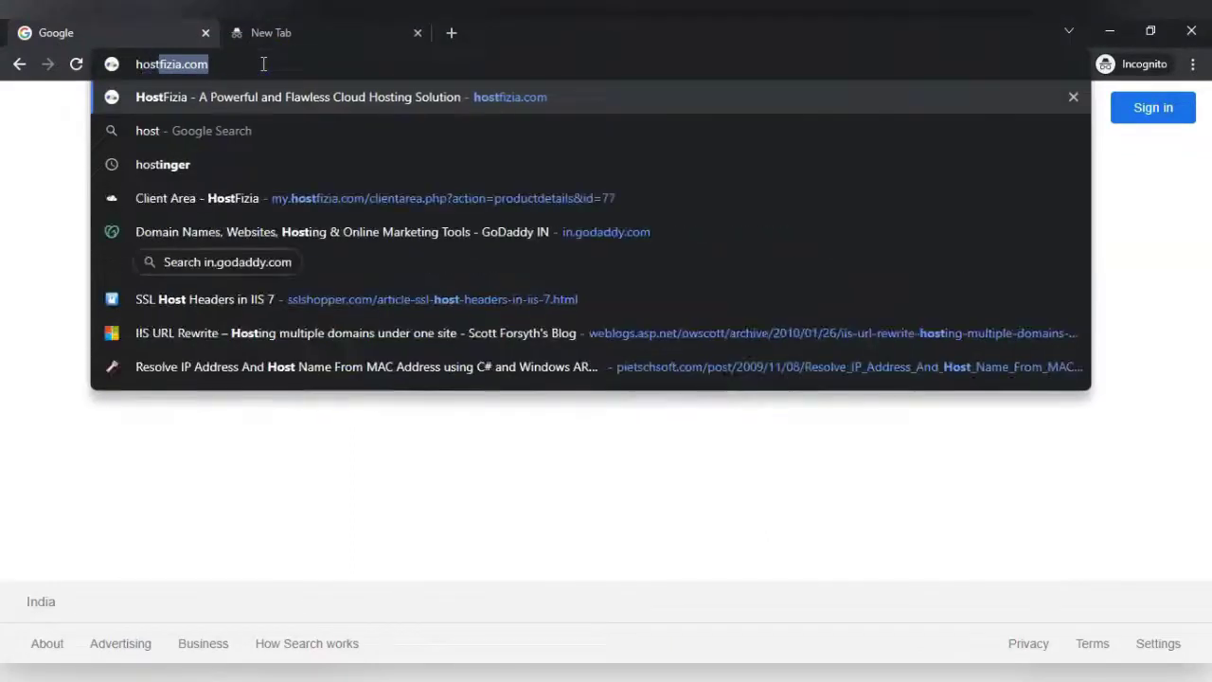
key("Return")
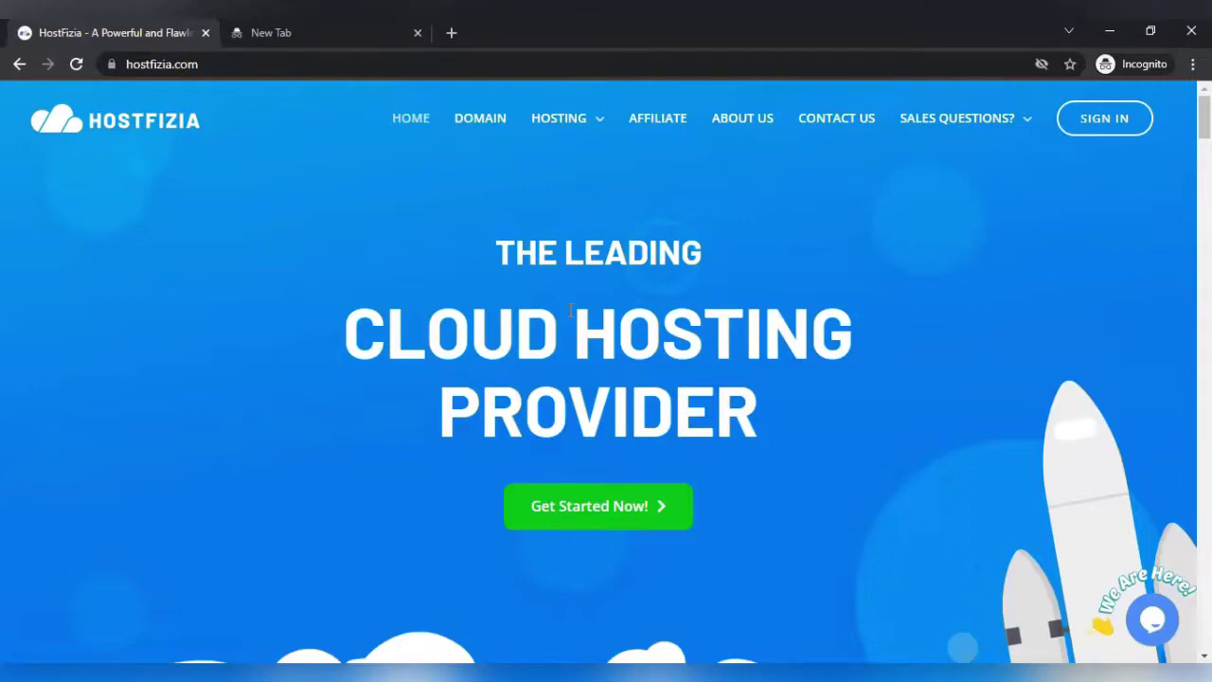
- Examine the features and prices of the HCH1, HCH2 and HCH3 hosting plans, dismissing the support chat message
scroll(569, 311, "down", 3)
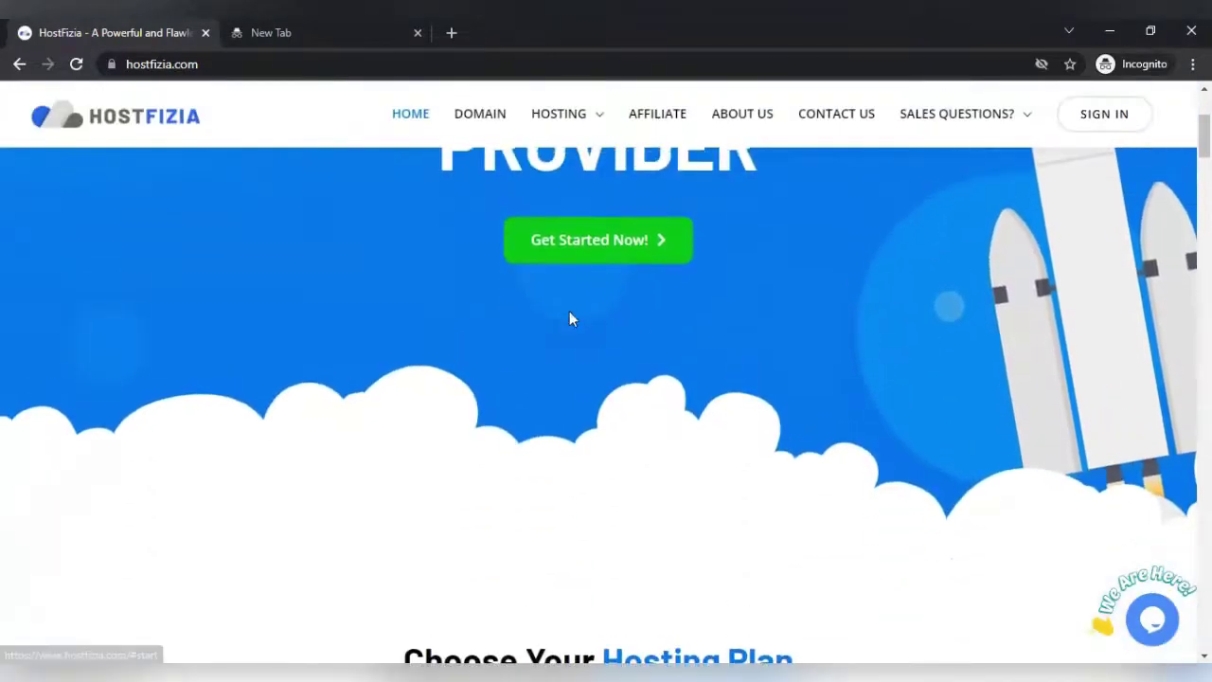
scroll(570, 318, "down", 4)
scroll(360, 344, "down", 1)
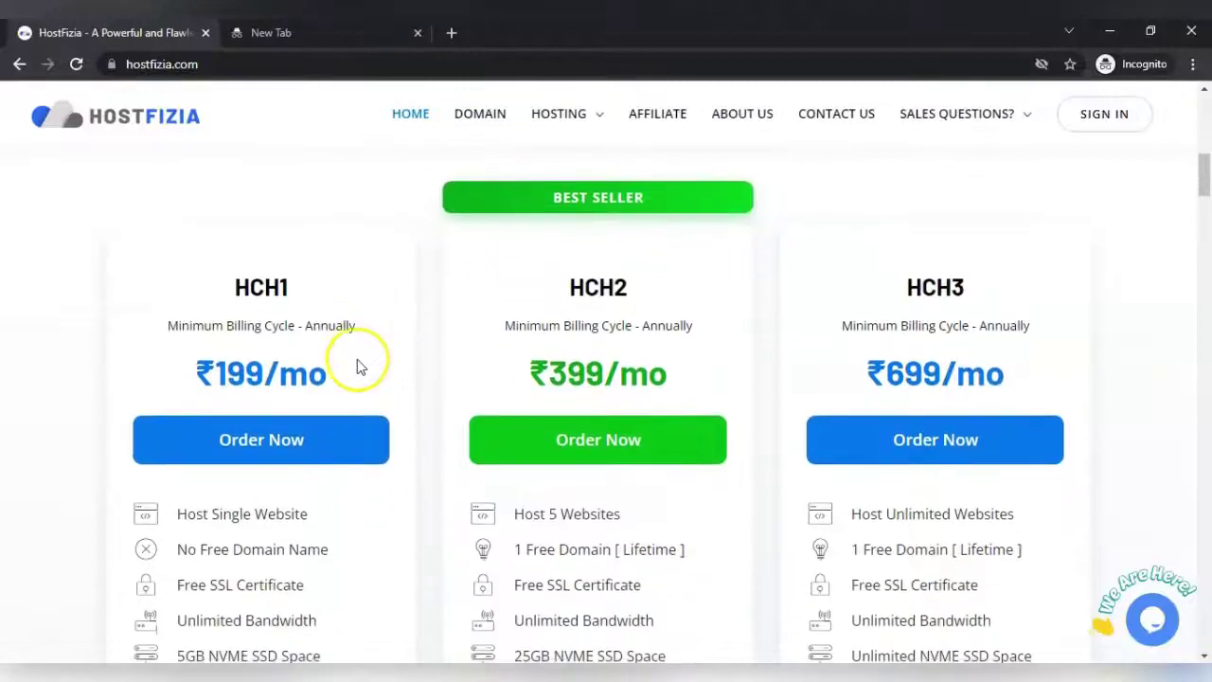
scroll(368, 398, "down", 1)
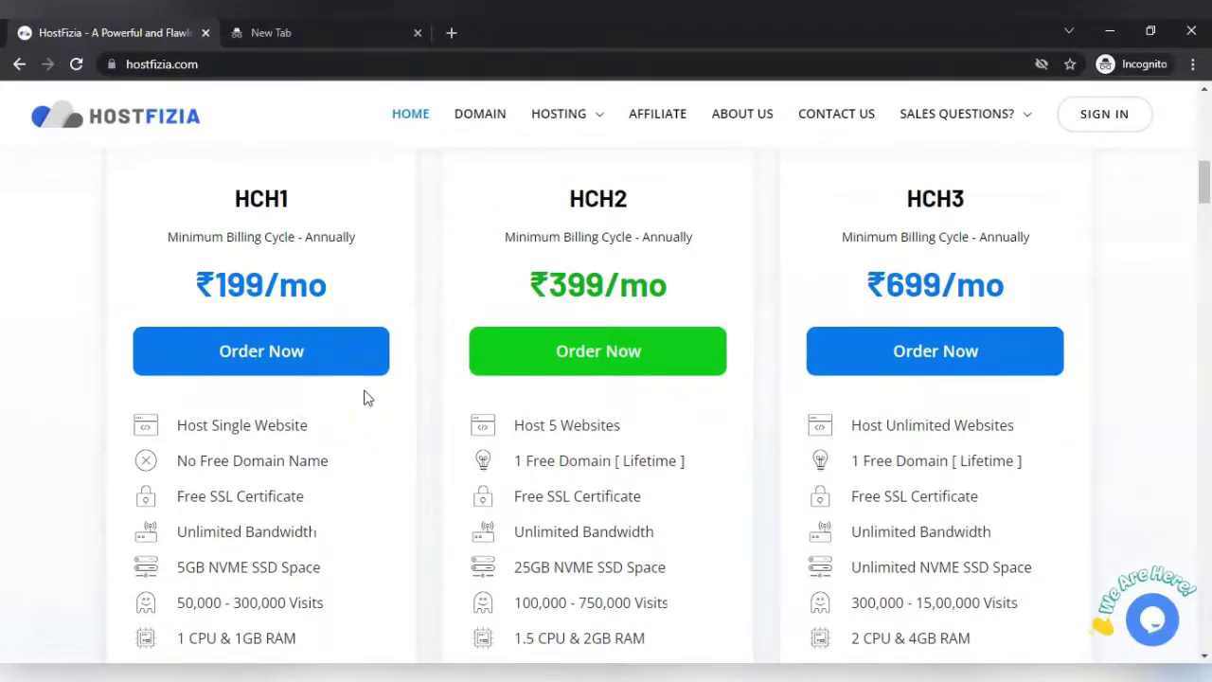
scroll(367, 398, "down", 1)
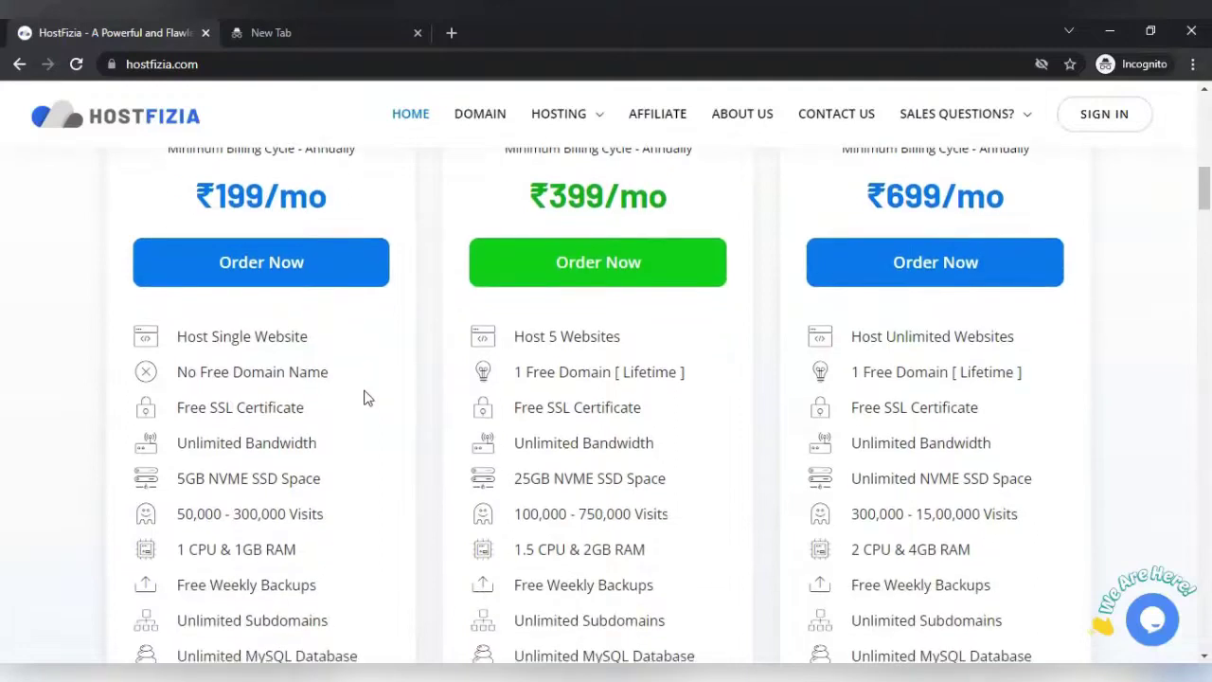
scroll(367, 398, "down", 1)
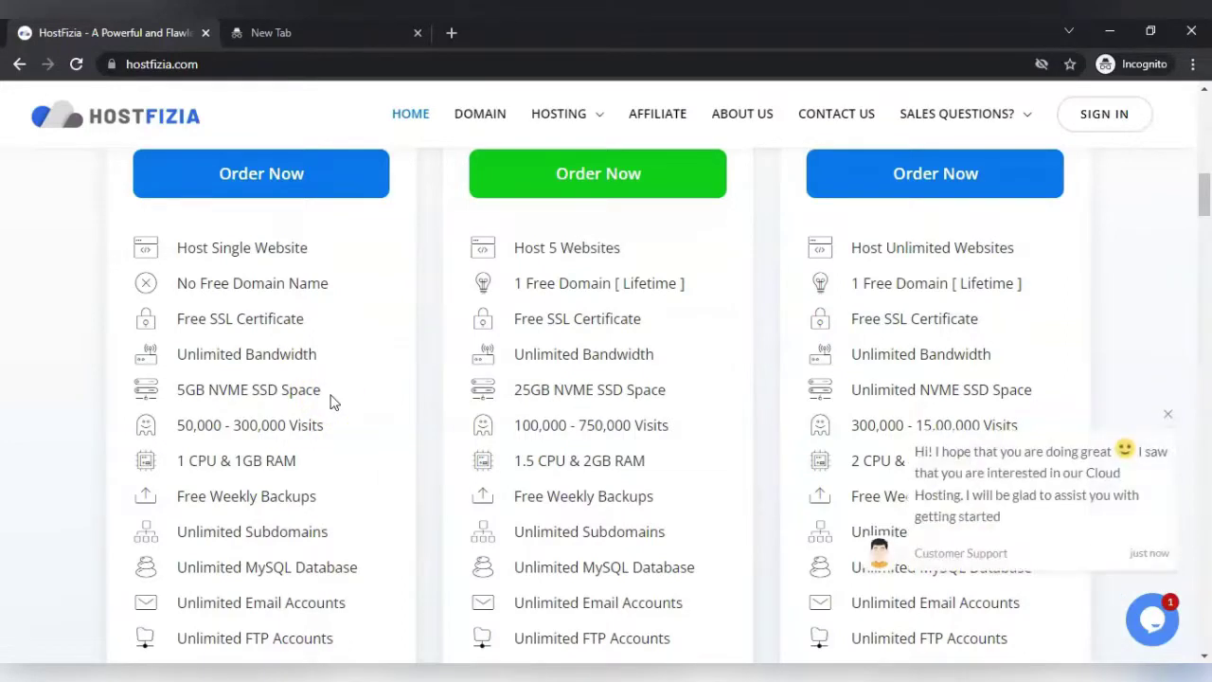
scroll(306, 412, "down", 6)
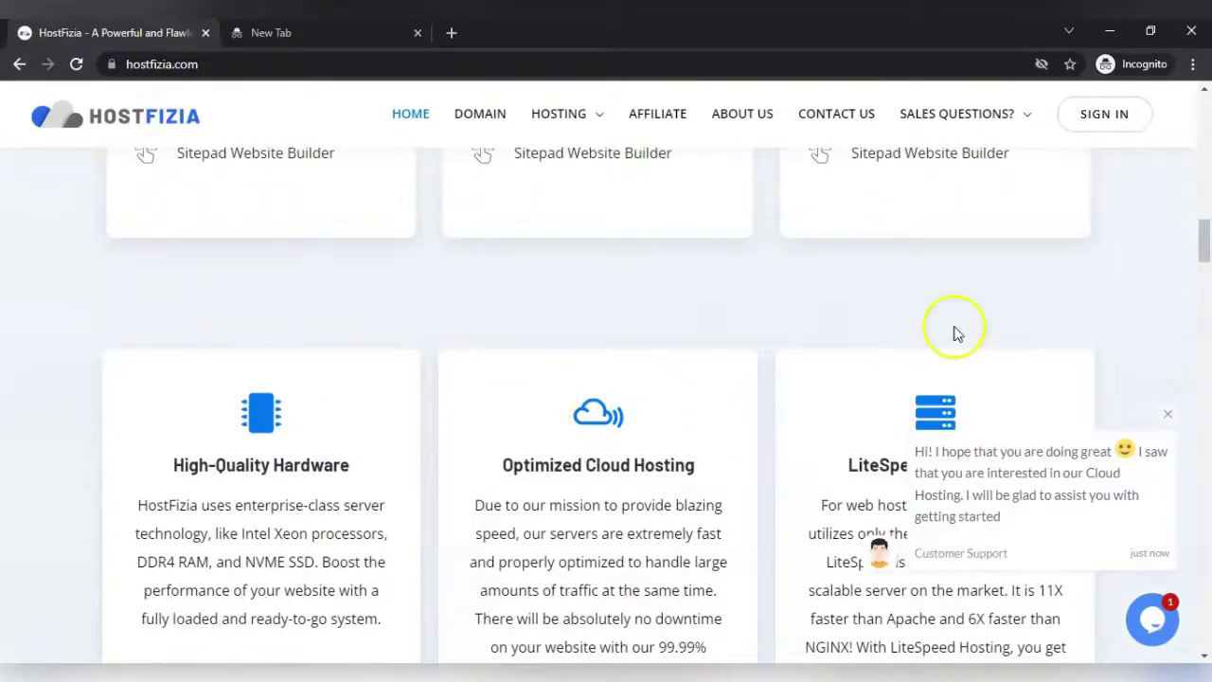
left_click(1169, 415)
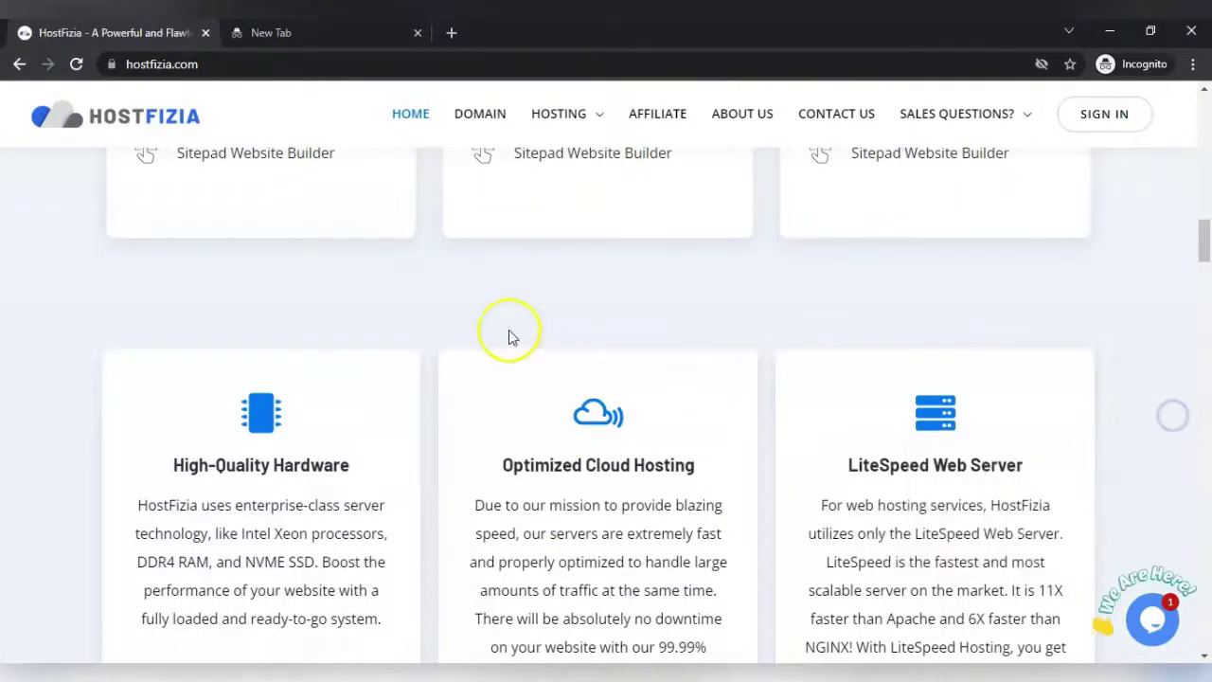
scroll(509, 339, "up", 10)
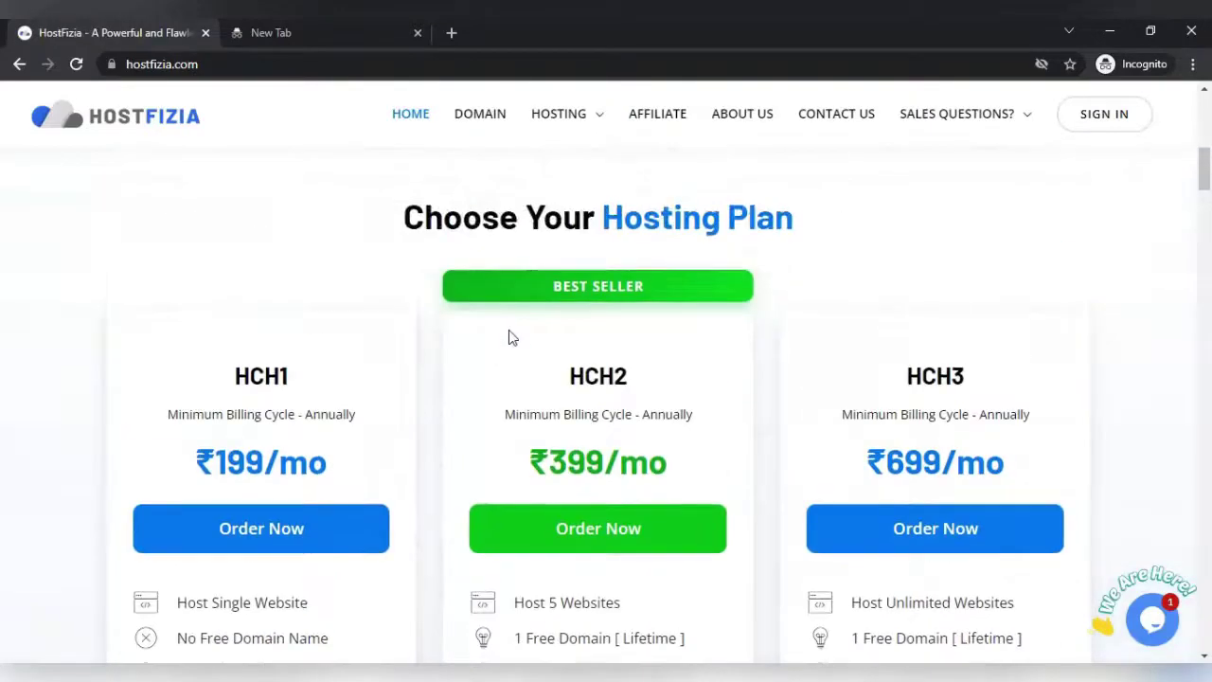
left_click(382, 339)
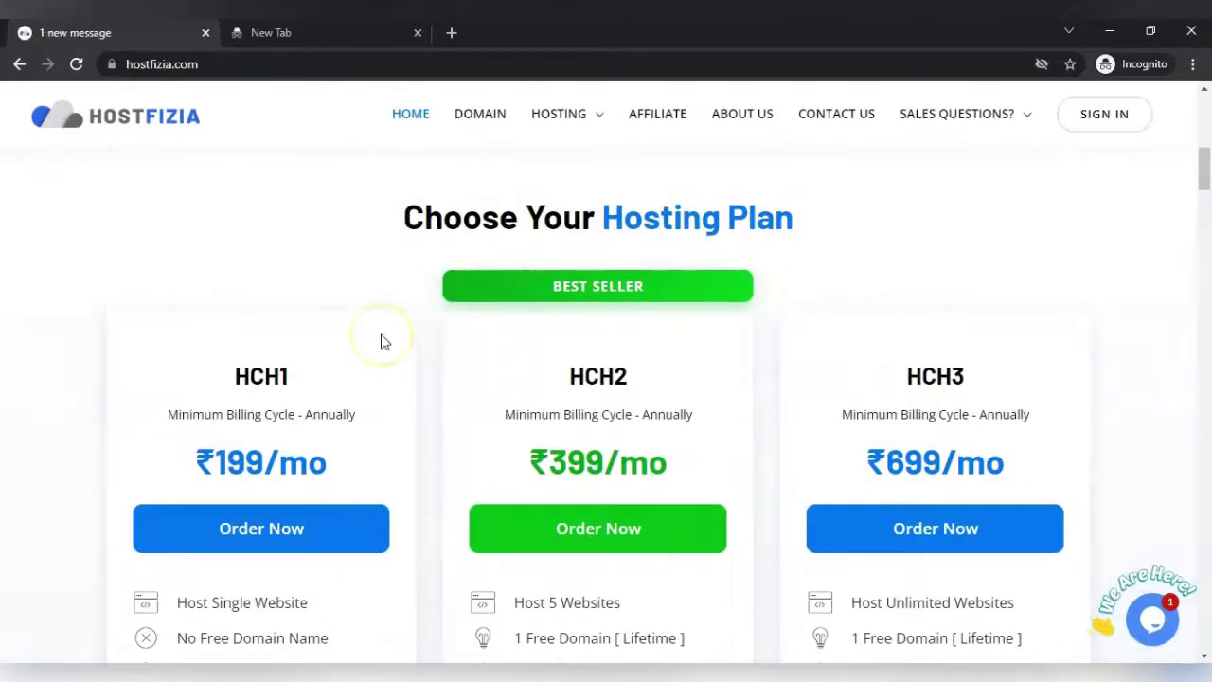
- Sign in to the HostFizia client area with the account's e-mail address and password
left_click(1108, 117)
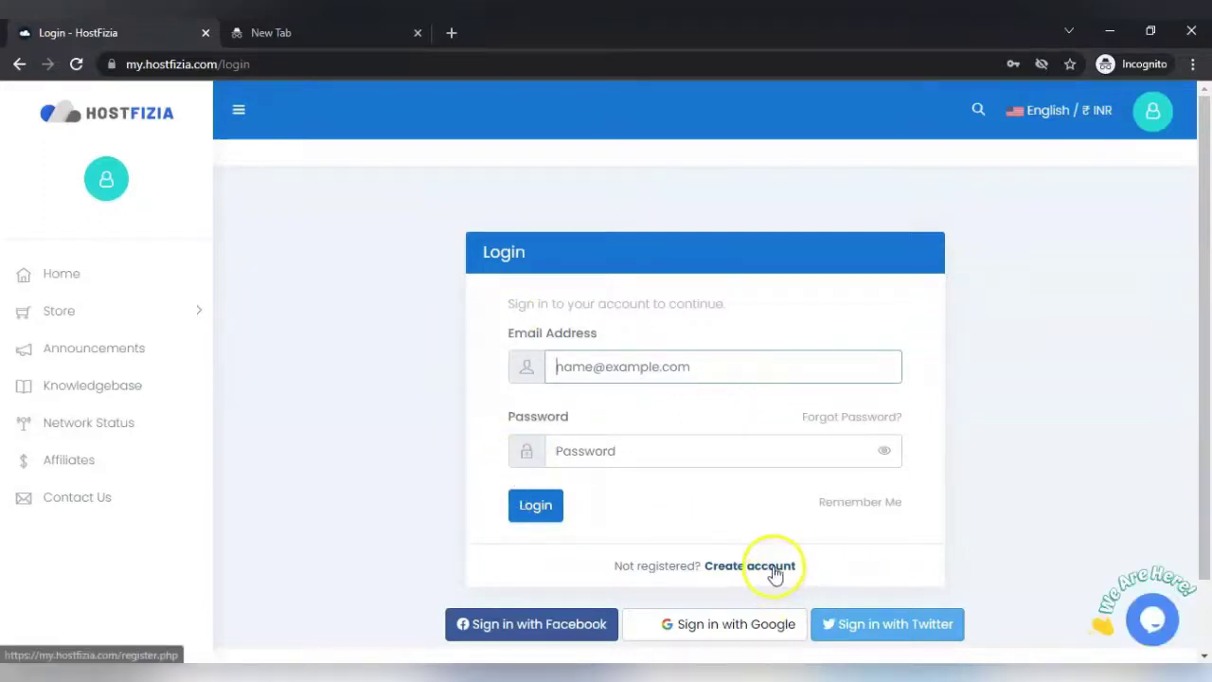
left_click(561, 367)
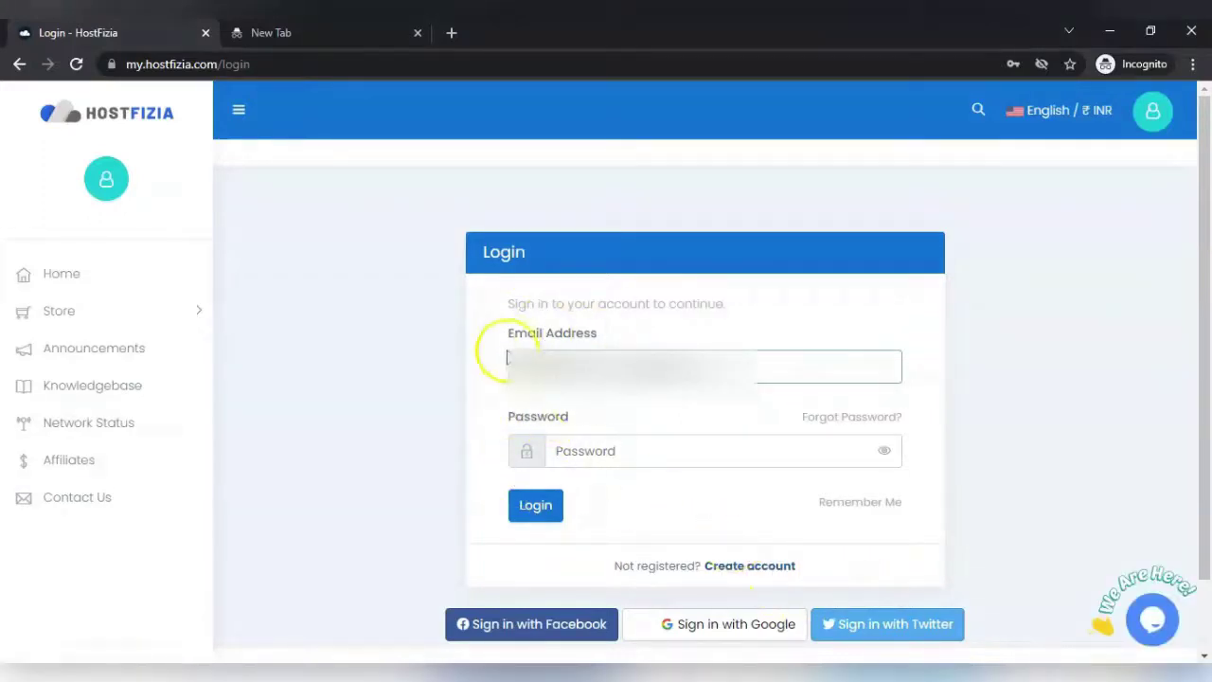
left_click(657, 361)
left_click(664, 417)
left_click(533, 511)
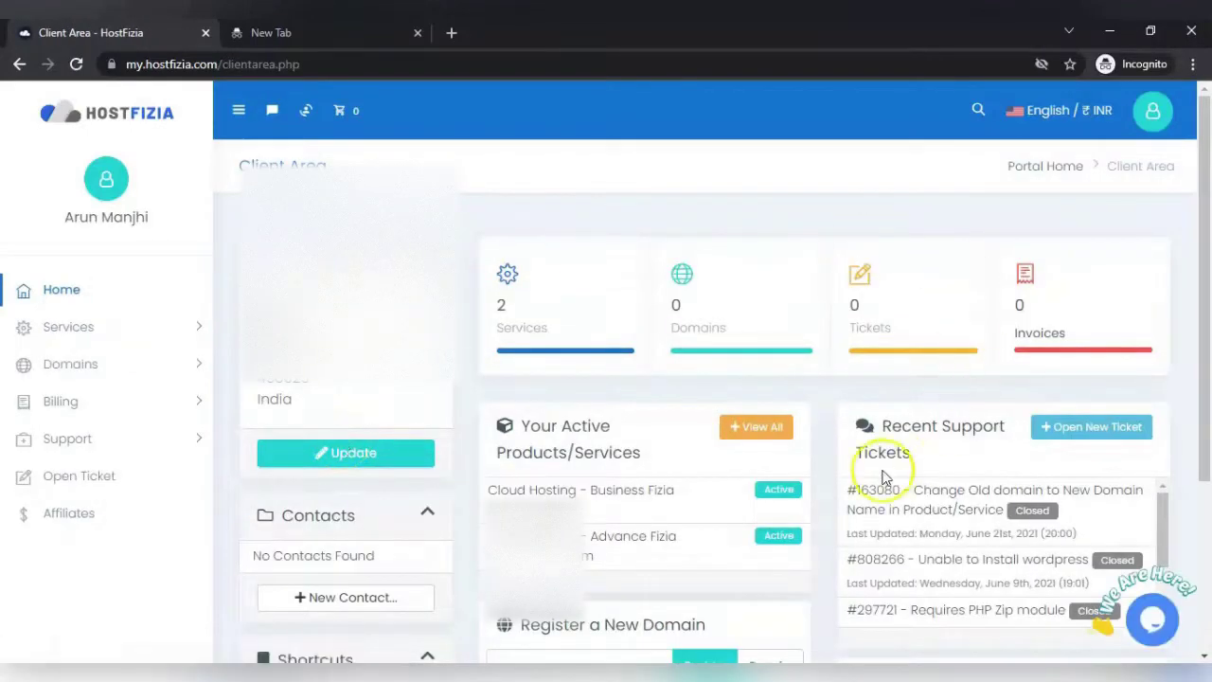
- Open the product details of the active Cloud Hosting - Business Fizia service
scroll(871, 469, "down", 2)
scroll(603, 483, "up", 1)
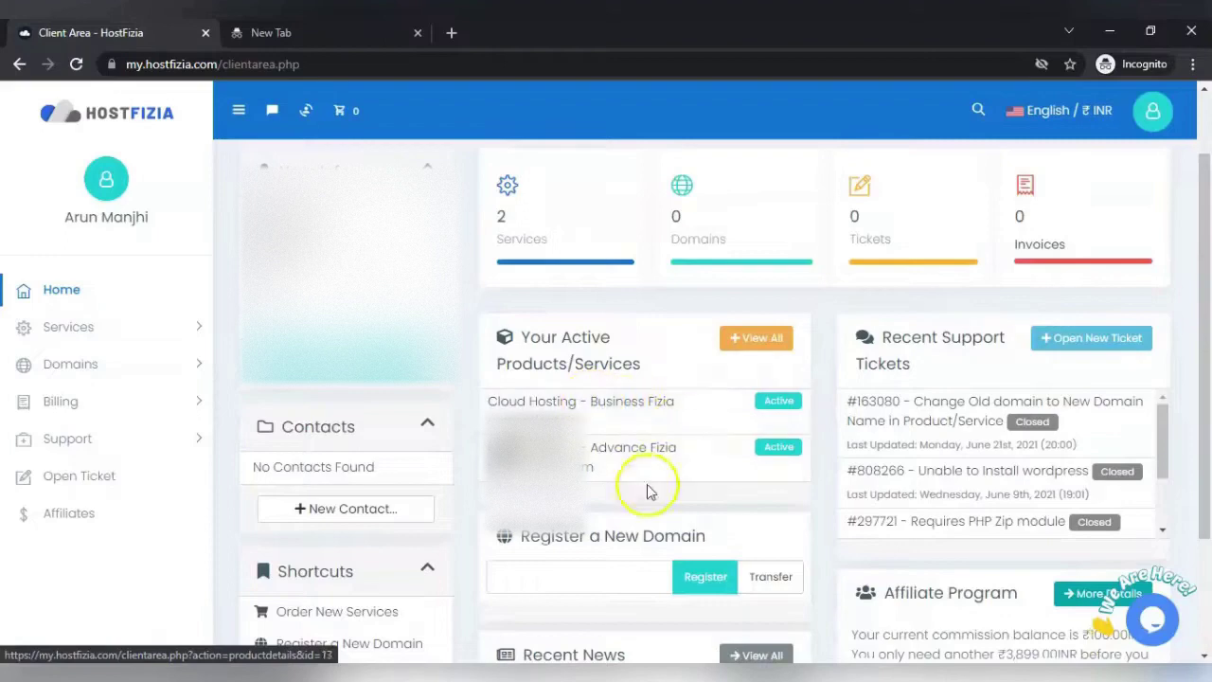
left_click(648, 414)
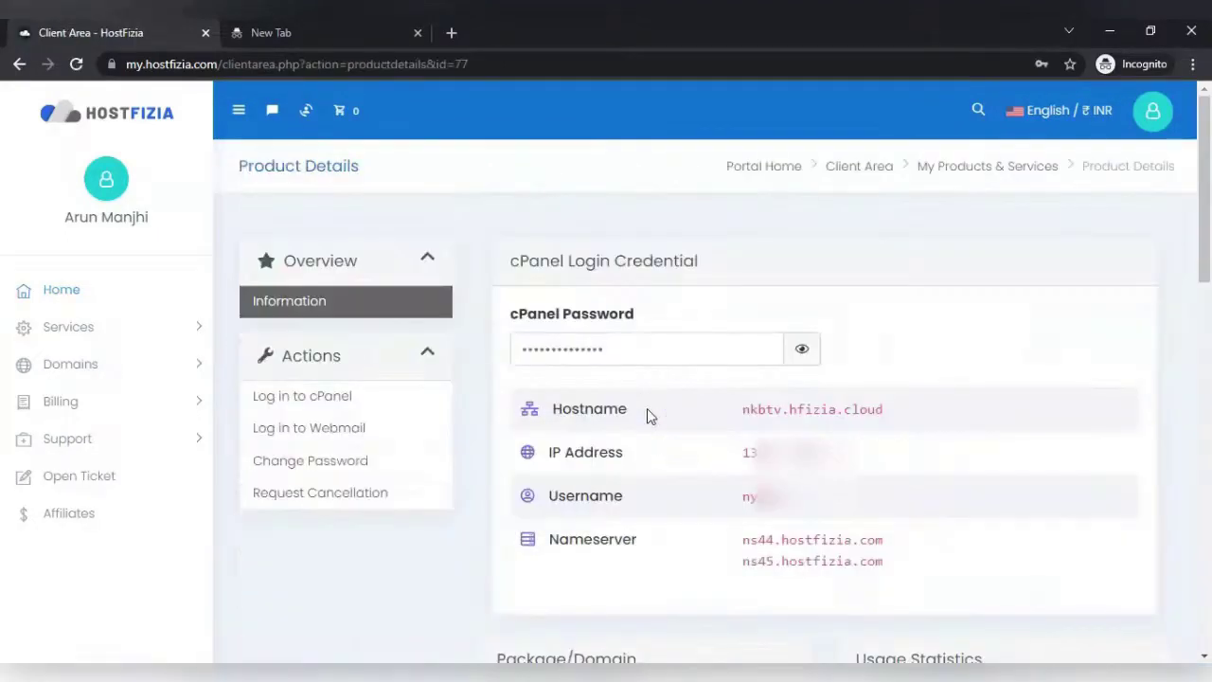
- Open the cPanel Addon Domains page from the hosting service's quick shortcuts
scroll(650, 421, "down", 3)
scroll(650, 426, "down", 6)
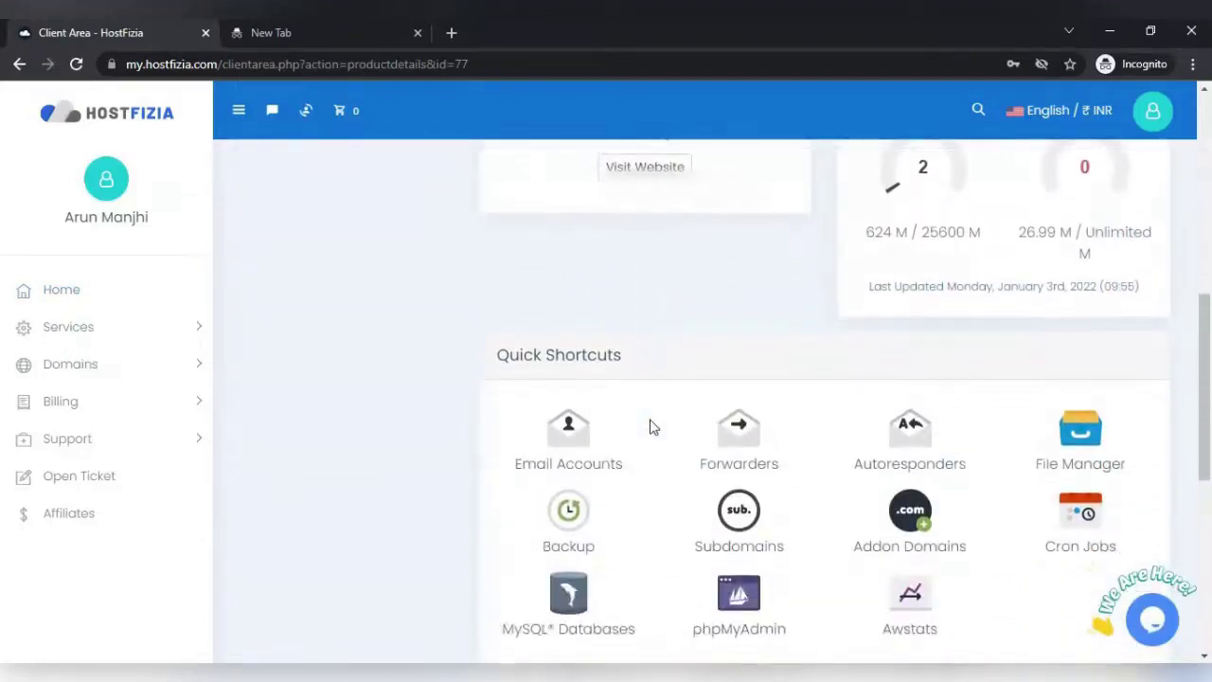
scroll(650, 426, "up", 2)
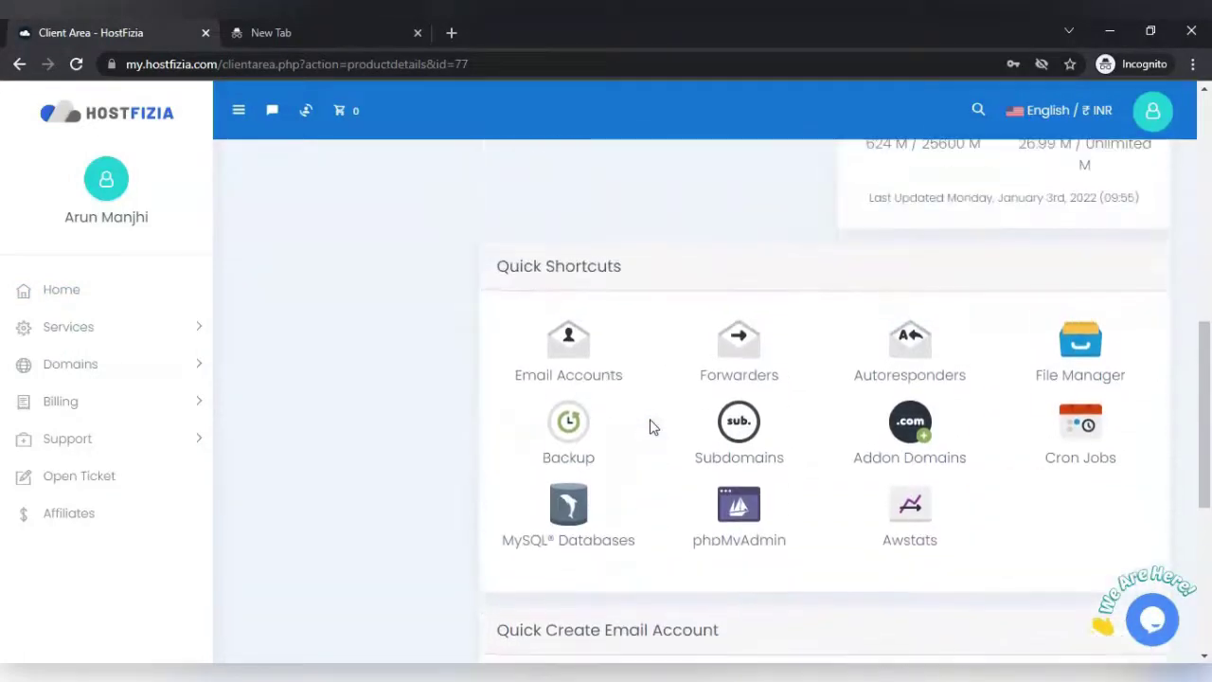
scroll(650, 427, "down", 2)
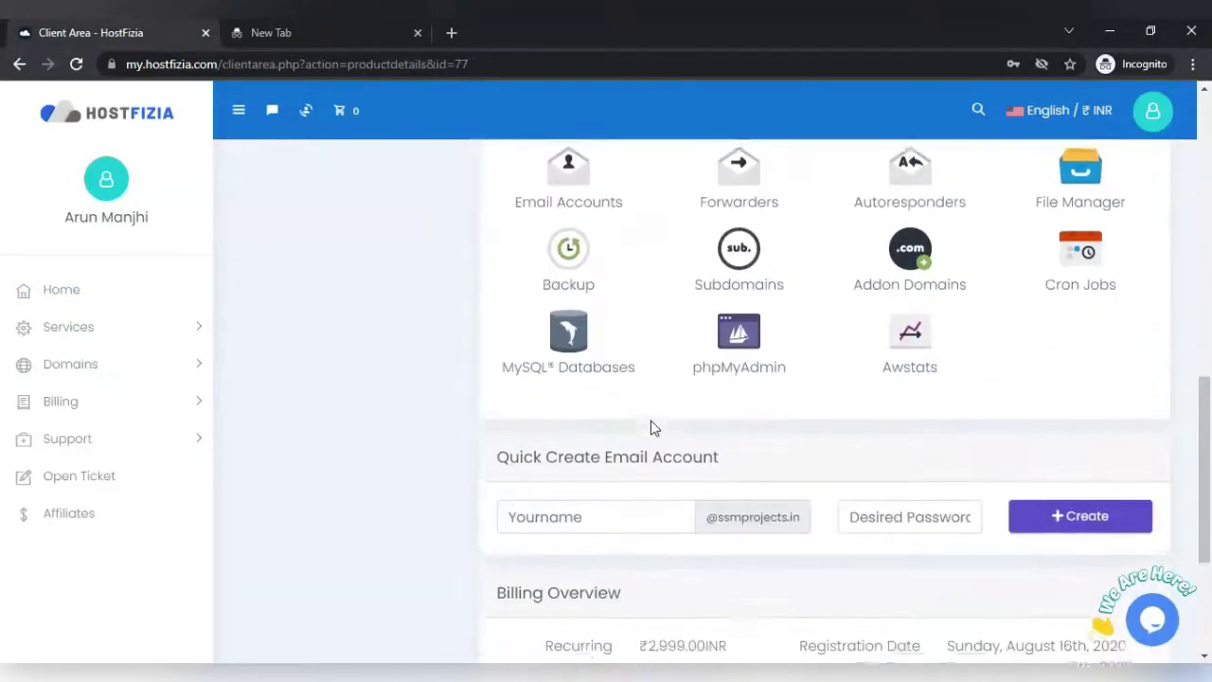
left_click(925, 274)
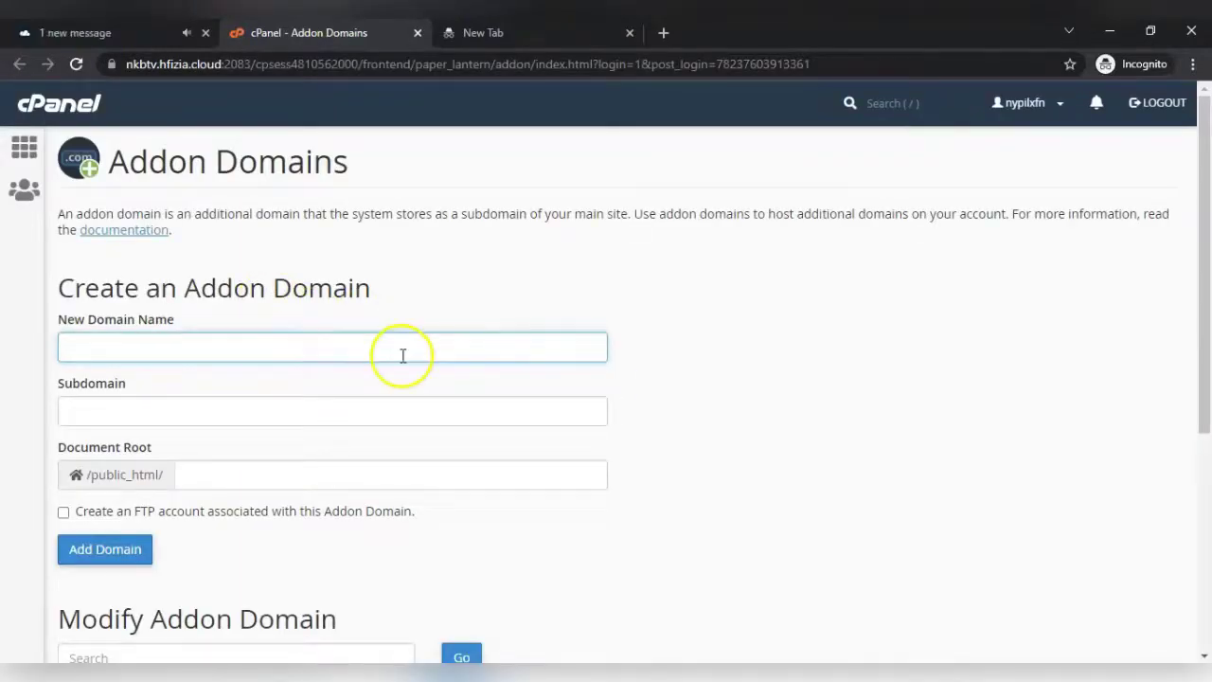
- Create an addon domain for sodamachineexpert.com, copying the name from the Notepad note and keeping the autofilled subdomain and document root
key("alt+Tab")
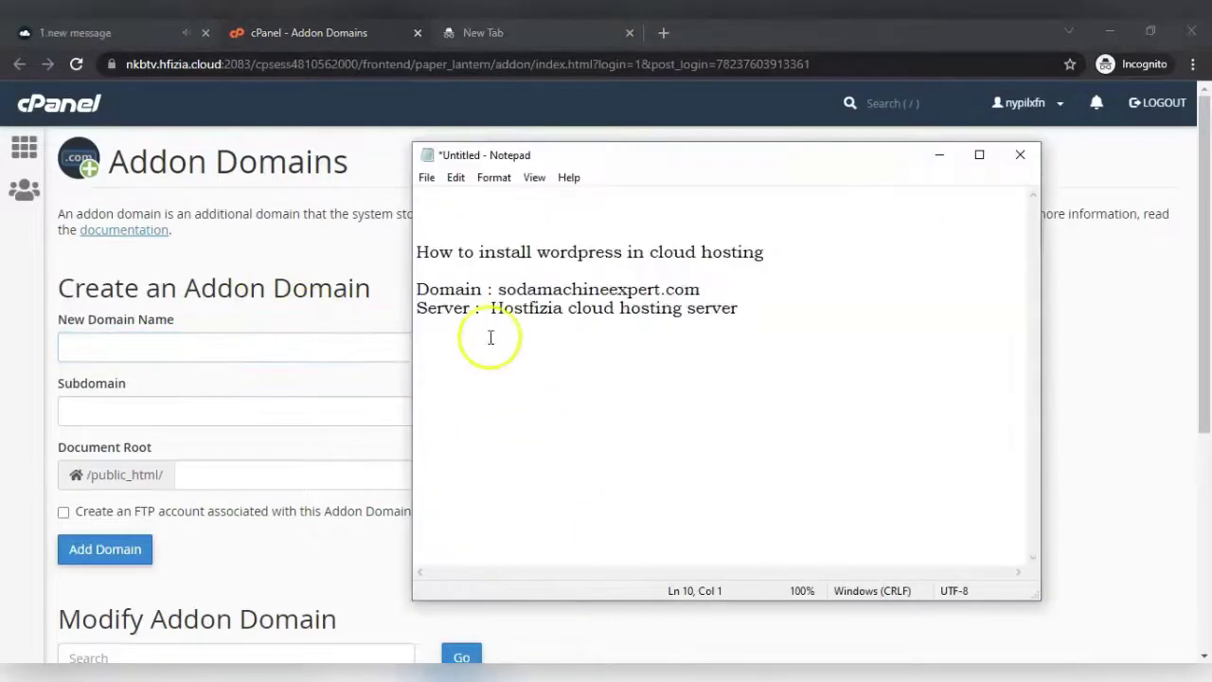
left_click(499, 290)
left_click_drag(499, 290, 703, 289)
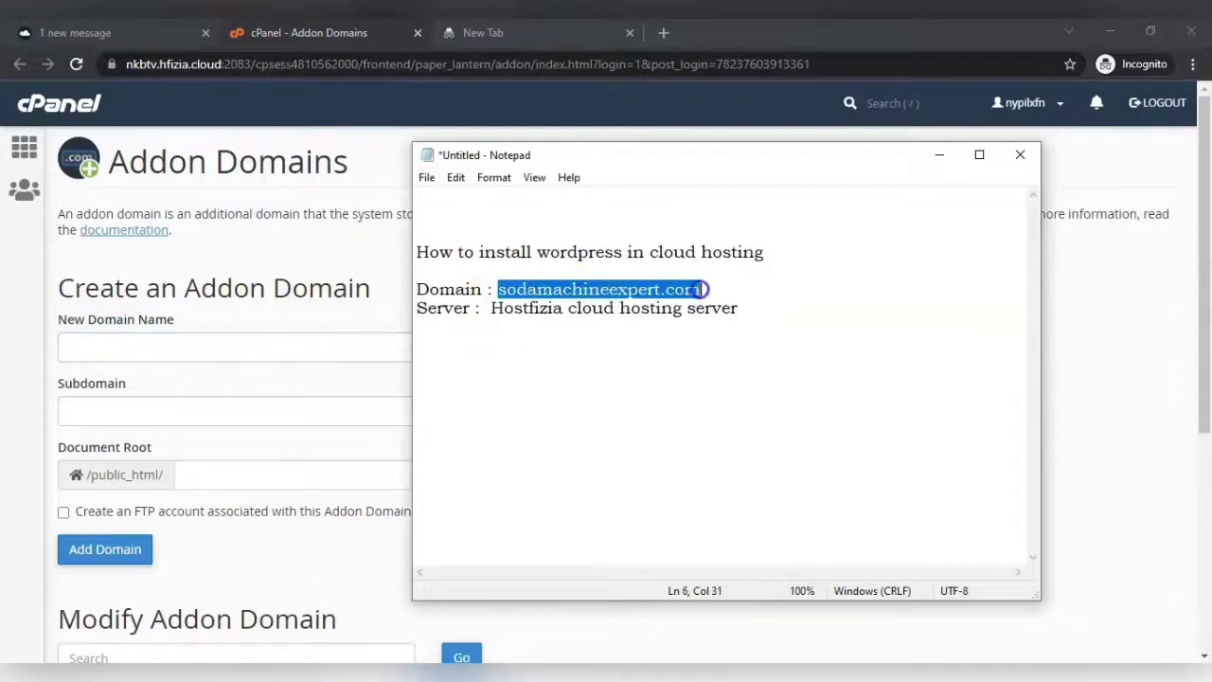
key("ctrl+c")
left_click(155, 344)
key("ctrl+v")
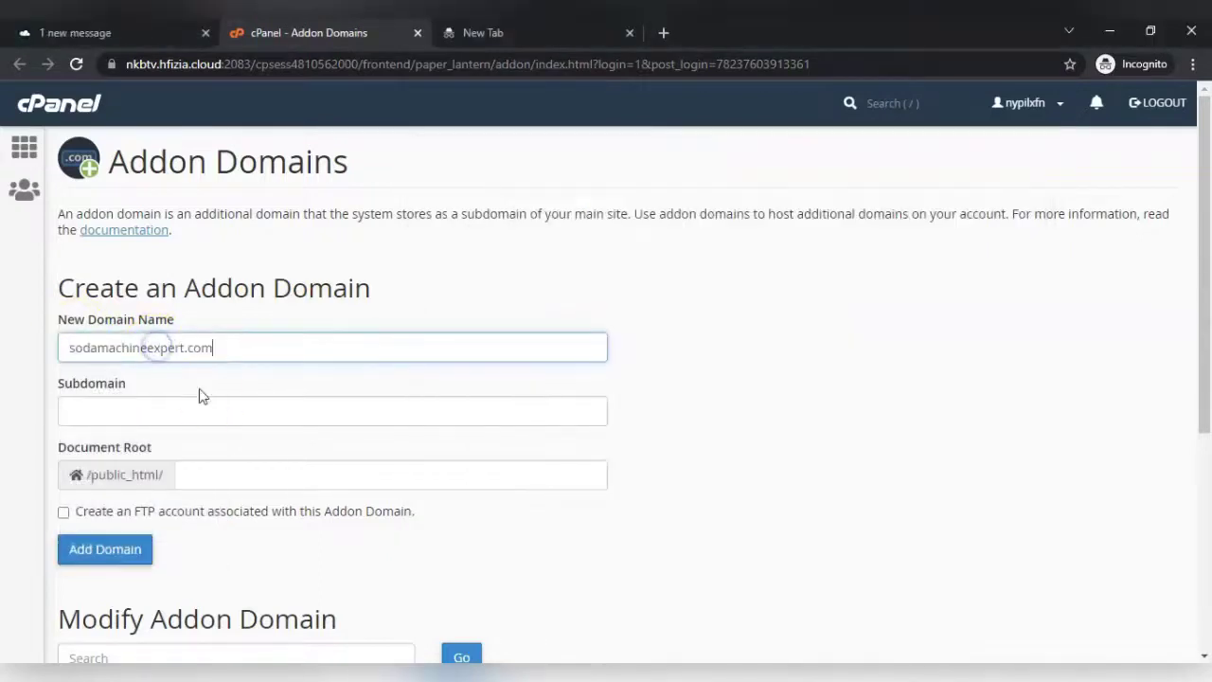
left_click(198, 424)
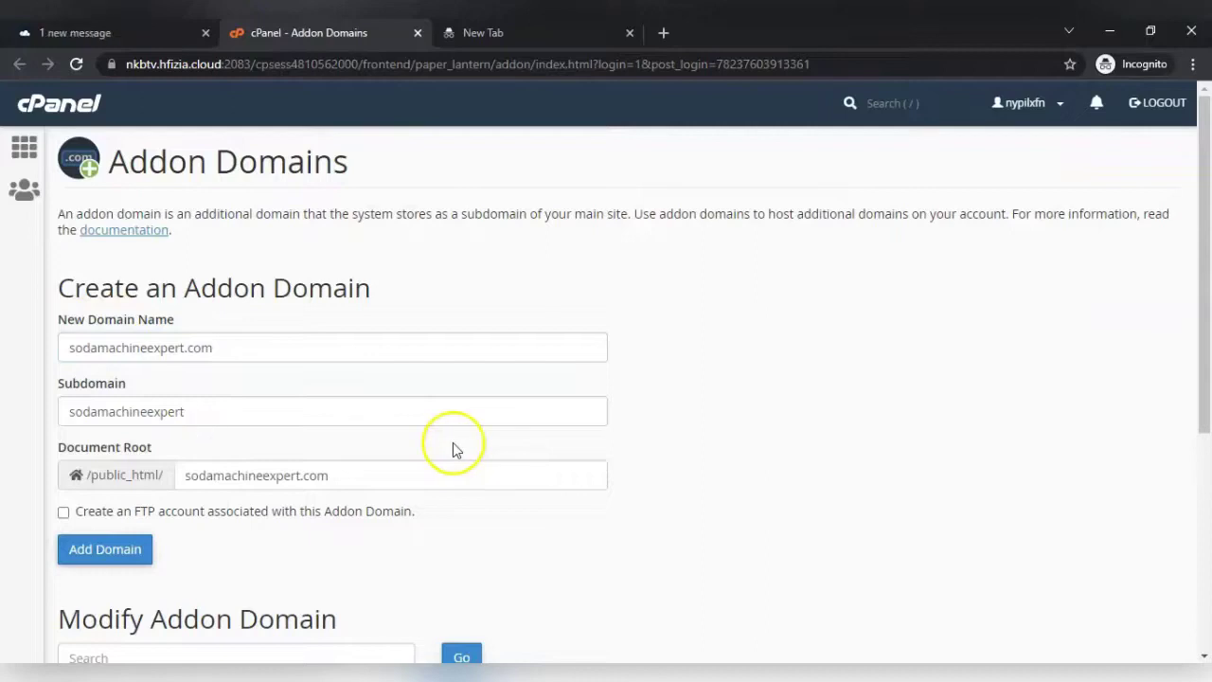
scroll(452, 452, "down", 2)
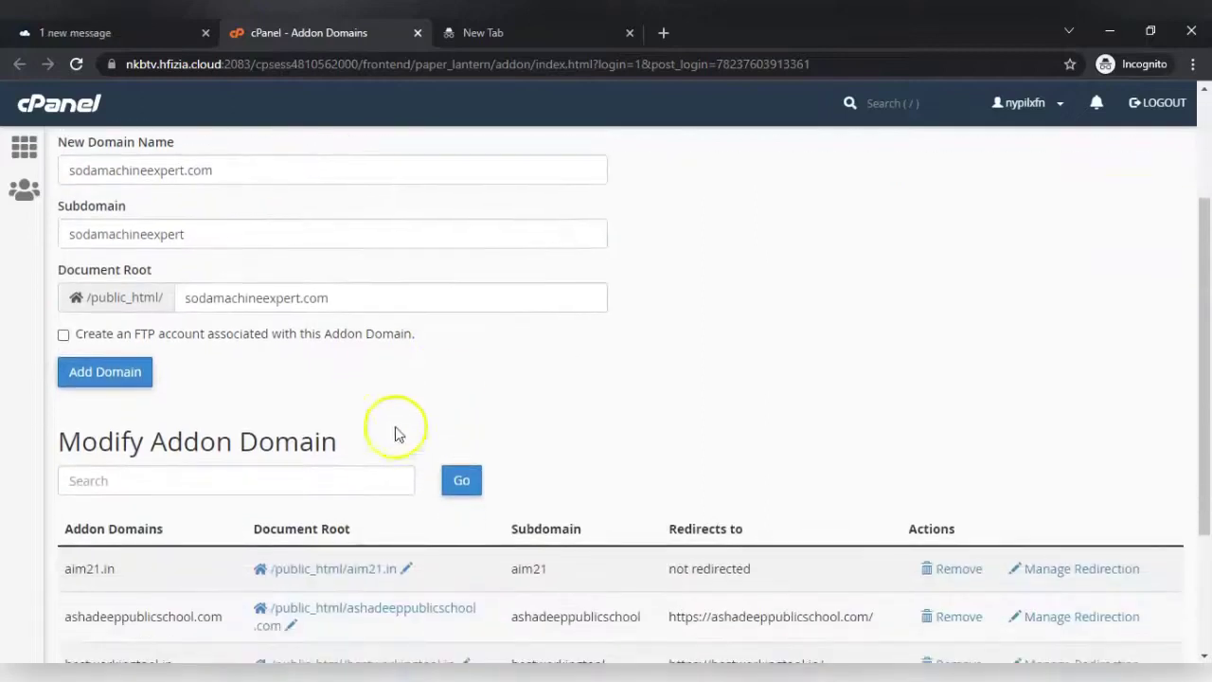
left_click(106, 377)
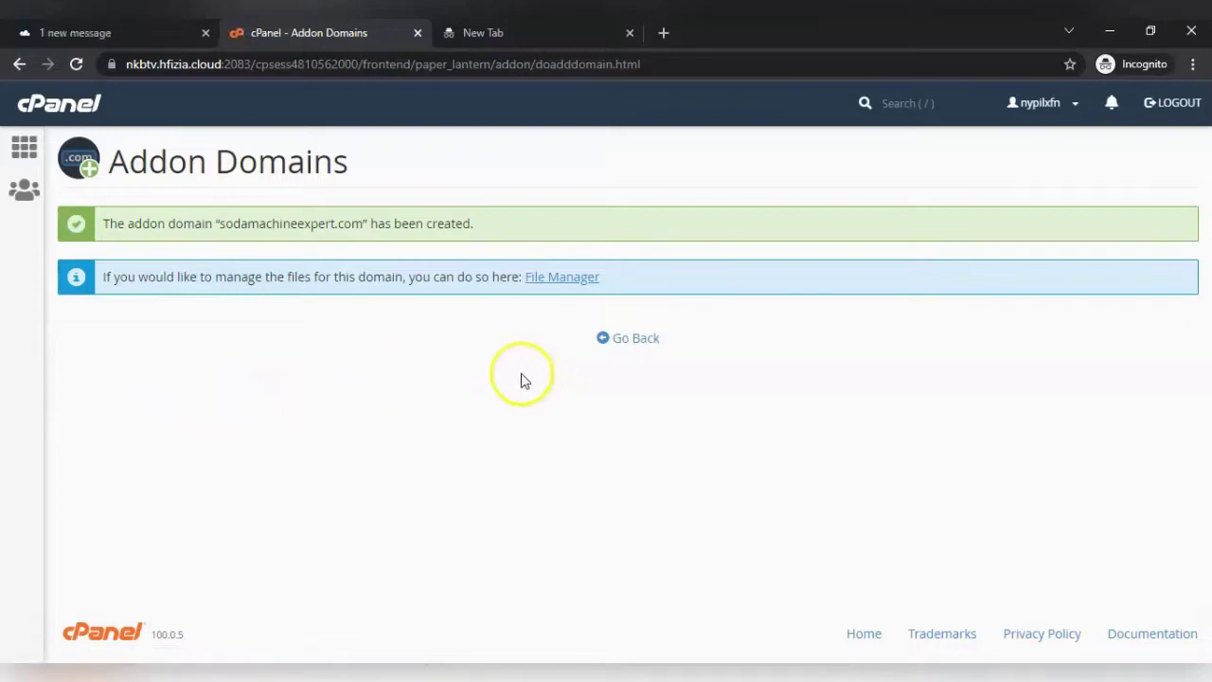
- Return to the Addon Domains page and check the existing domains list for the sodamachineexpert.com entry
left_click(637, 343)
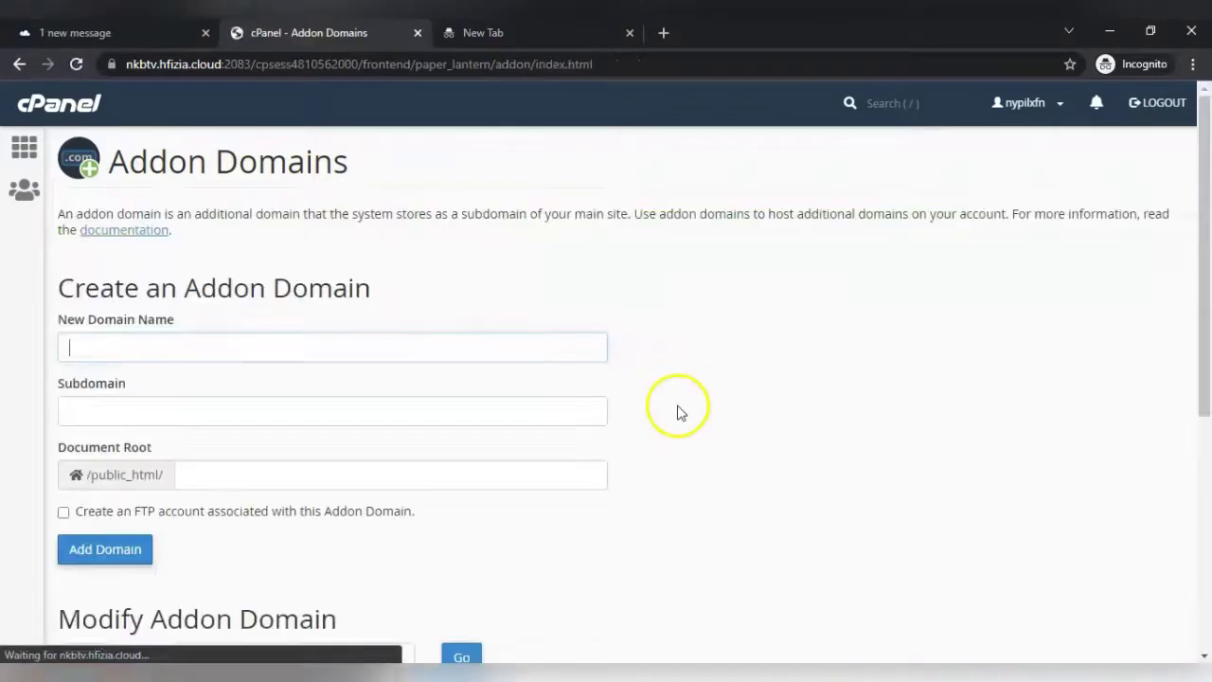
scroll(295, 408, "down", 5)
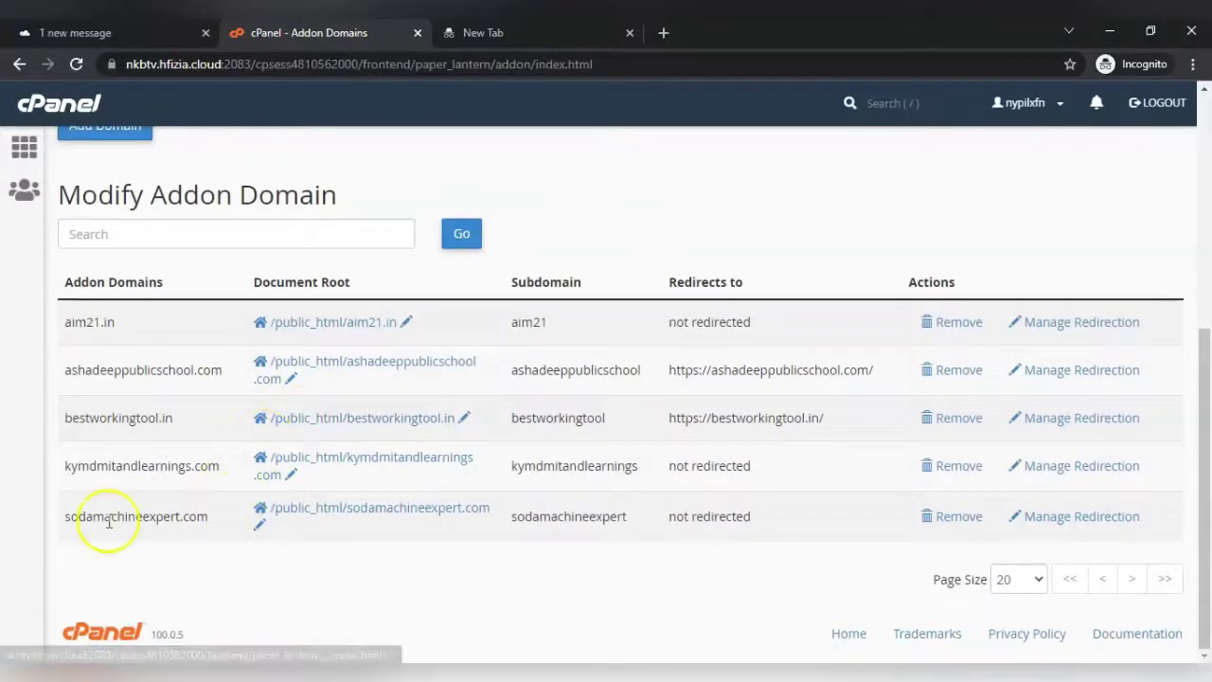
left_click_drag(65, 517, 186, 517)
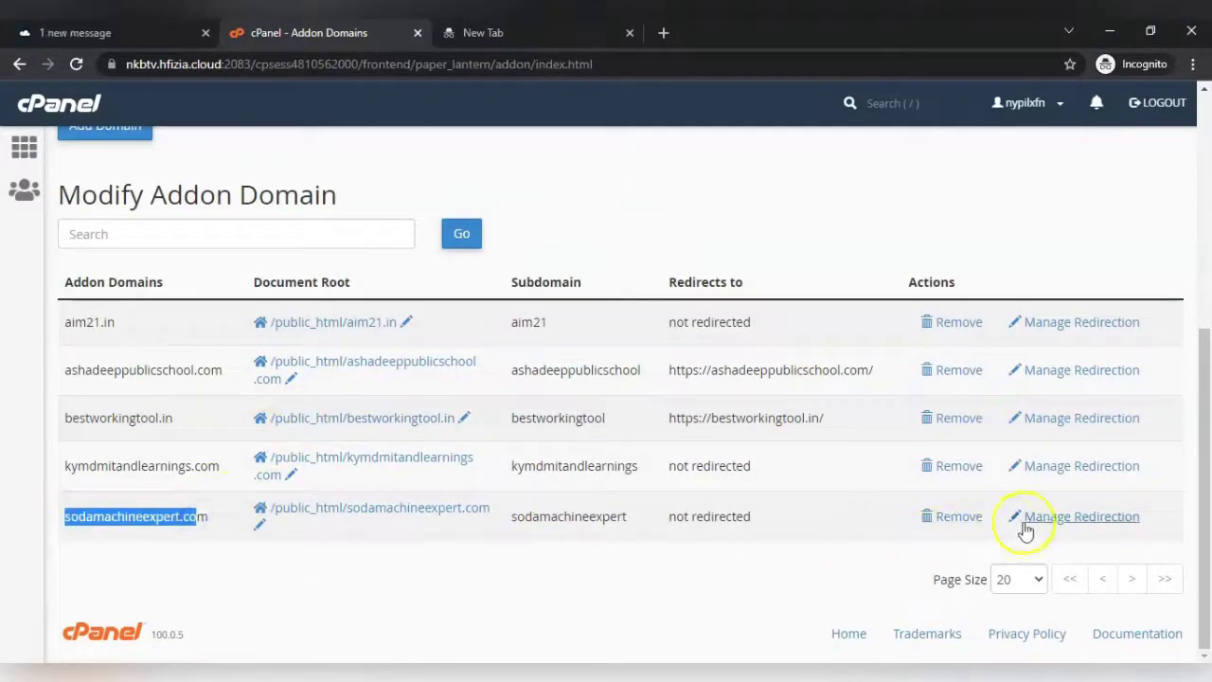
scroll(210, 457, "up", 1)
scroll(210, 456, "up", 5)
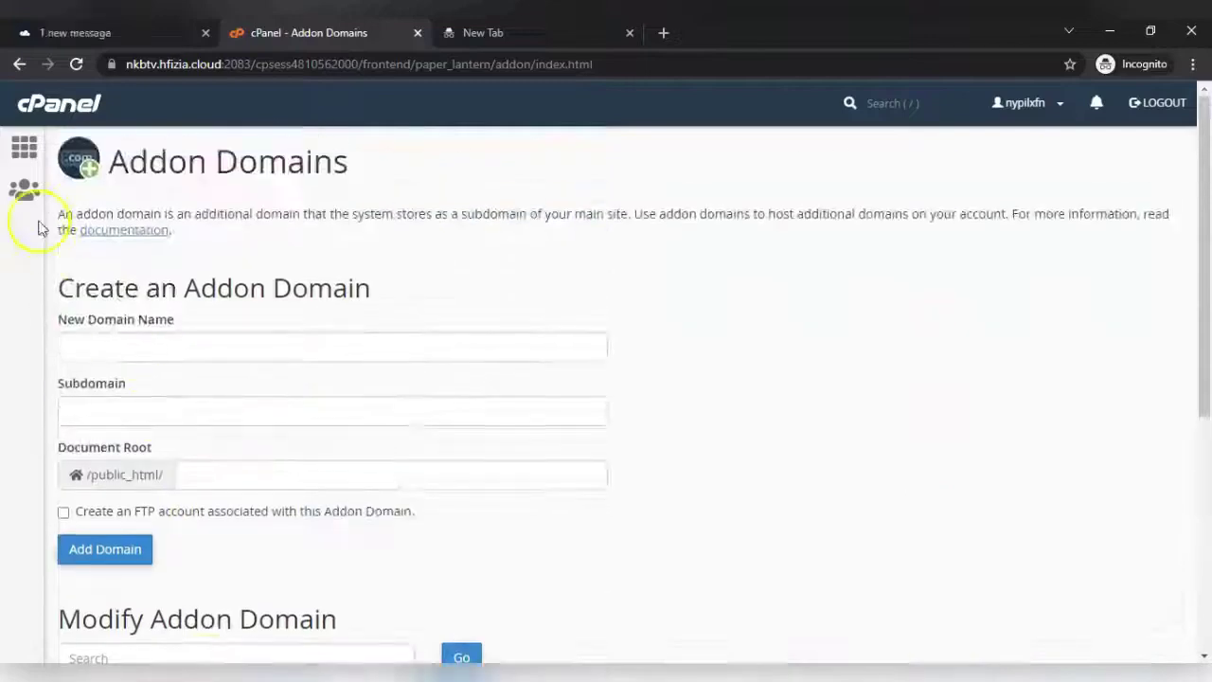
- Return to the cPanel home page and open the File Manager
left_click(25, 147)
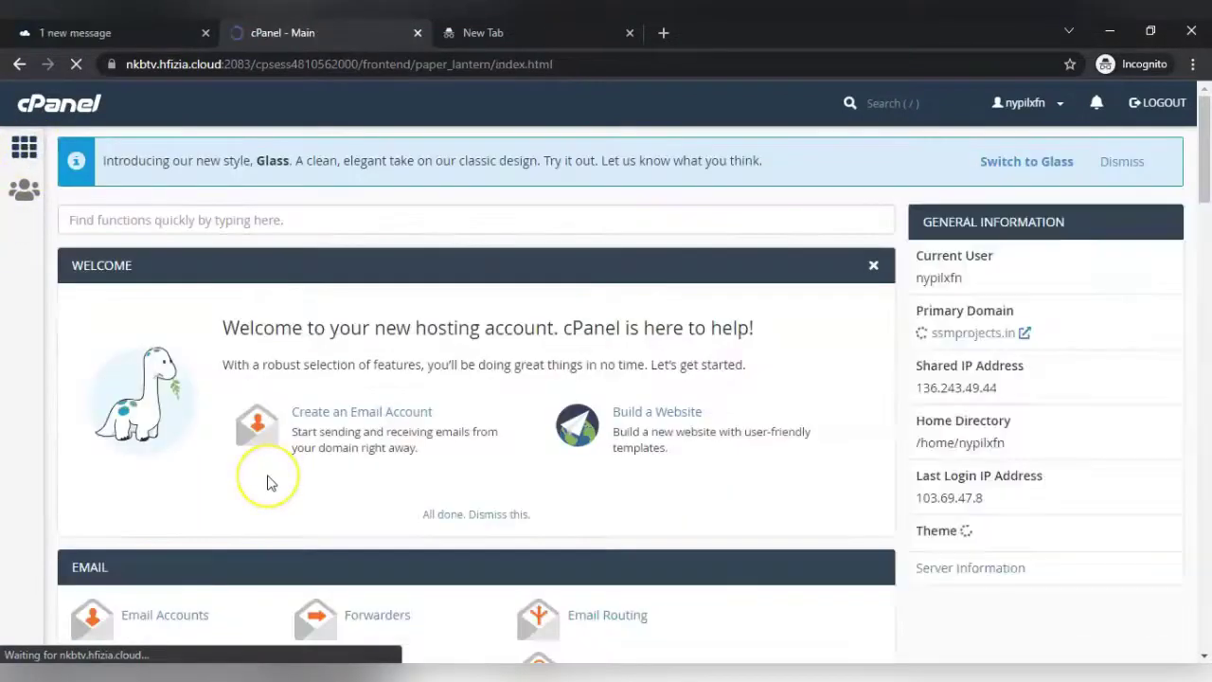
scroll(265, 479, "down", 5)
scroll(265, 446, "down", 6)
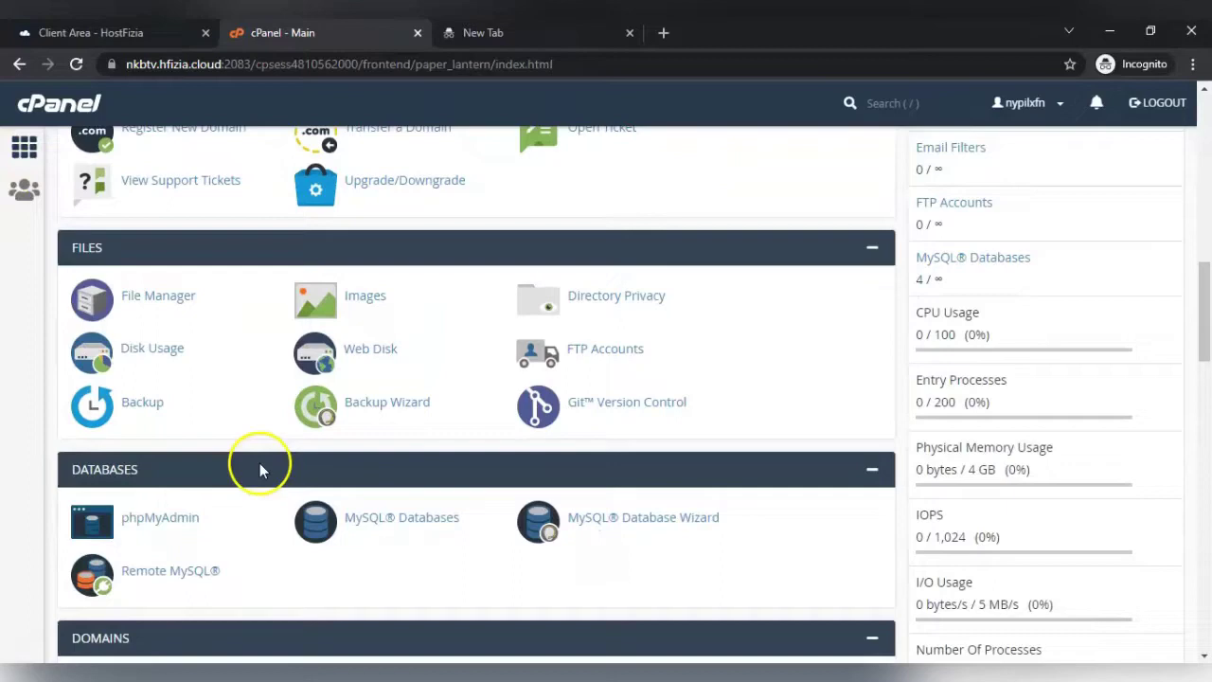
left_click(161, 298)
- Expand public_html in the folder tree and open the sodamachineexpert.com folder to check its contents
scroll(235, 421, "down", 3)
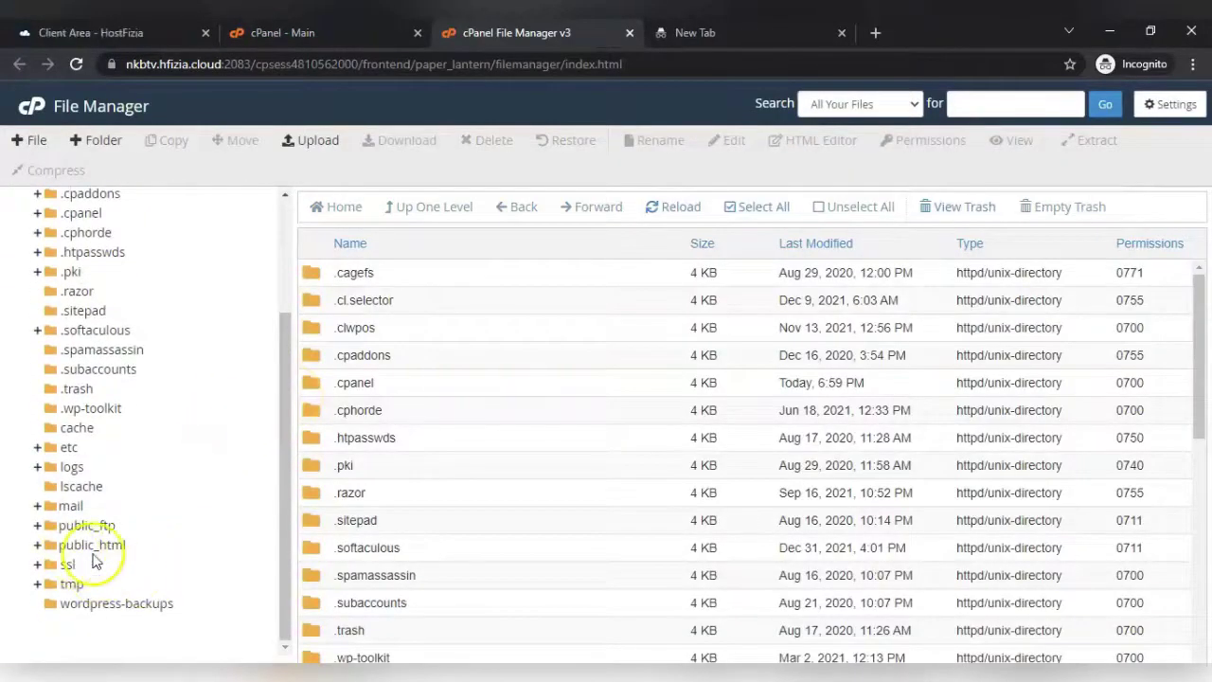
left_click(33, 549)
scroll(159, 569, "down", 5)
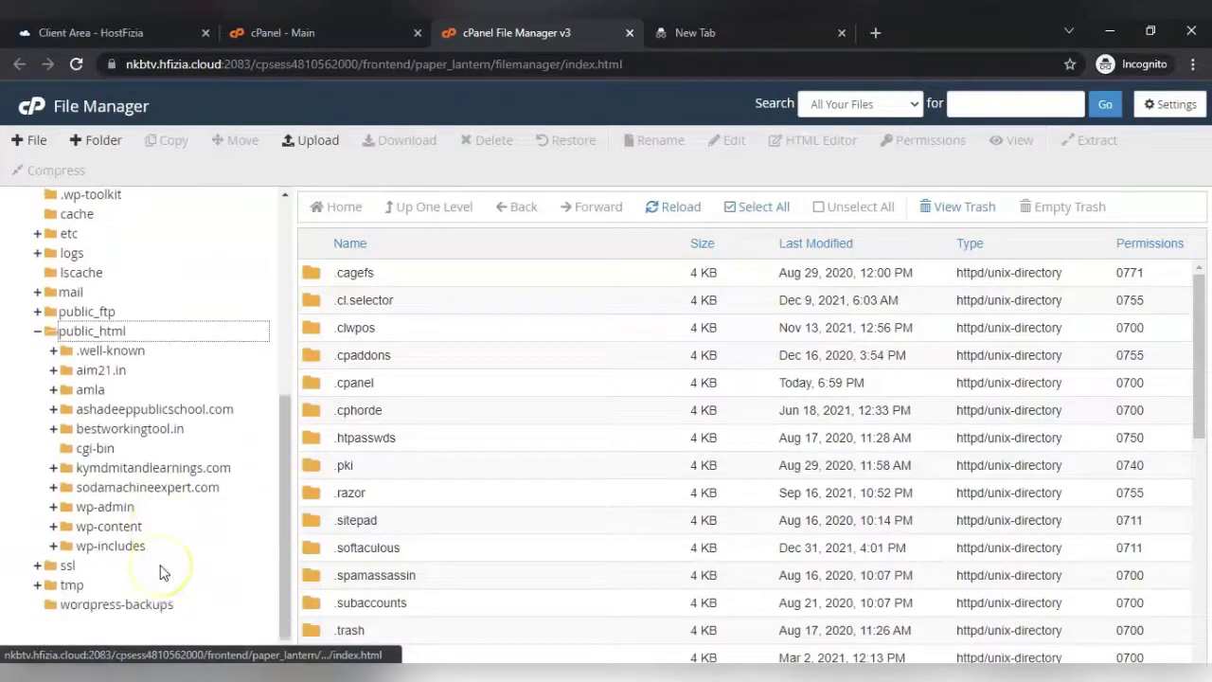
left_click(159, 487)
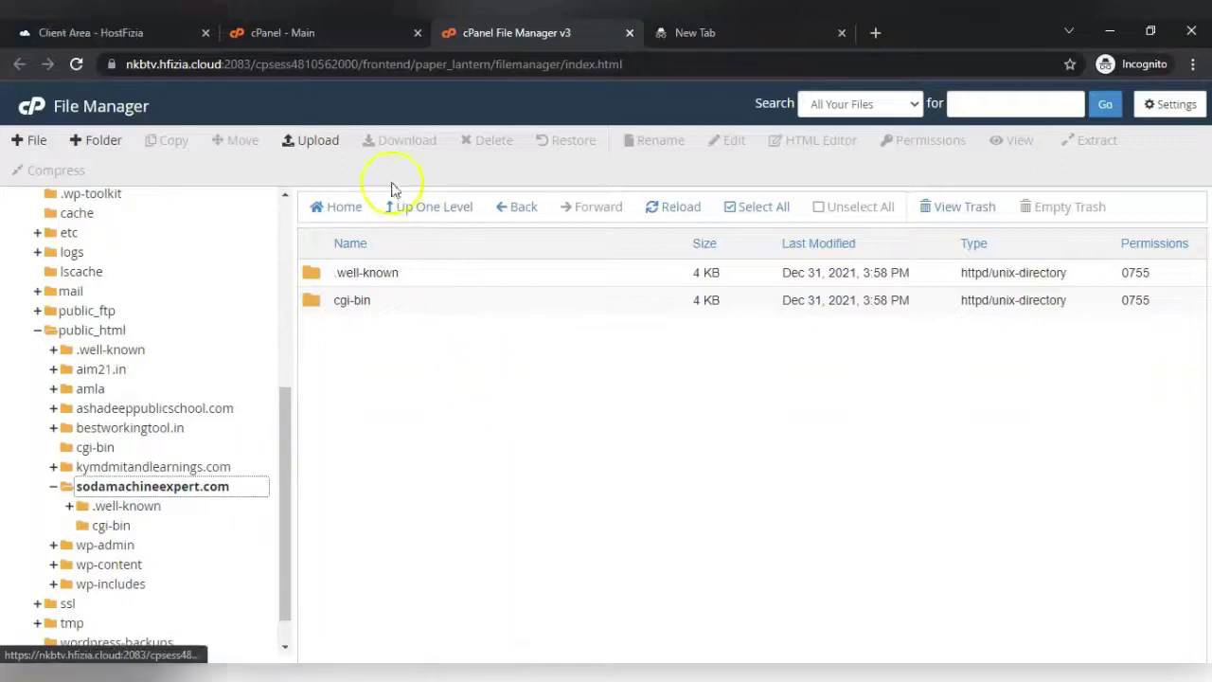
- Go back to the cPanel main page and open WordPress Manager by Softaculous from the software section
left_click(322, 38)
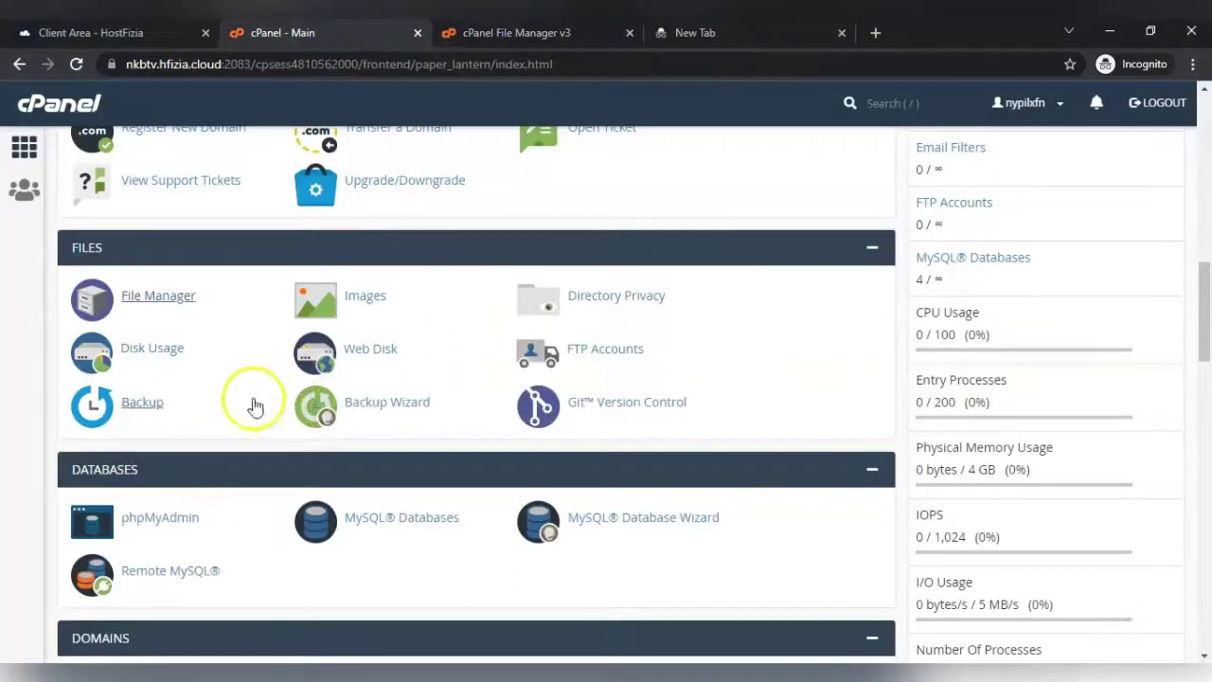
scroll(190, 293, "up", 4)
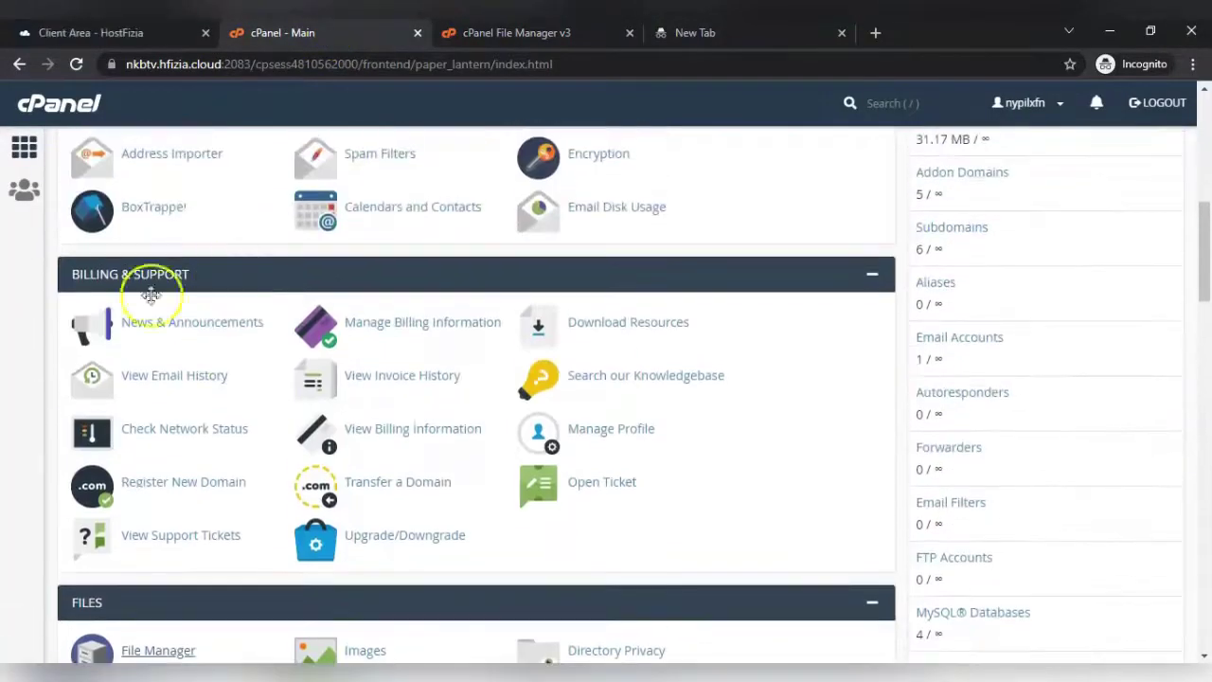
scroll(263, 365, "down", 4)
scroll(233, 358, "down", 3)
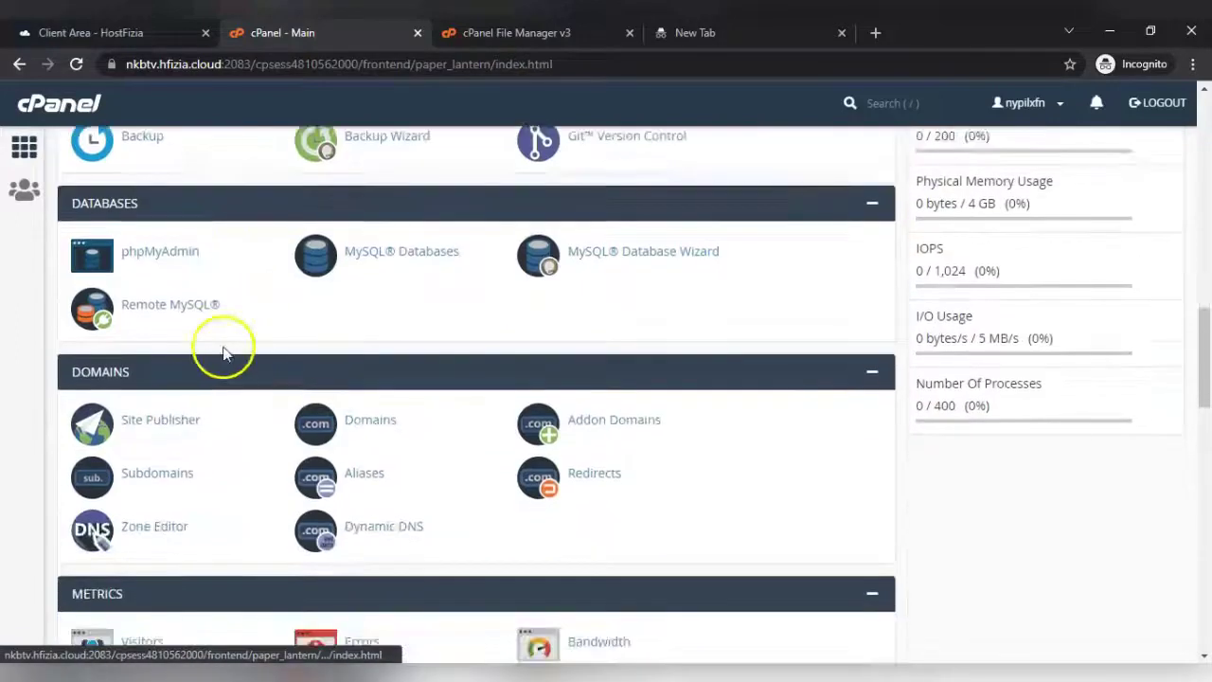
scroll(284, 341, "down", 3)
scroll(294, 347, "down", 2)
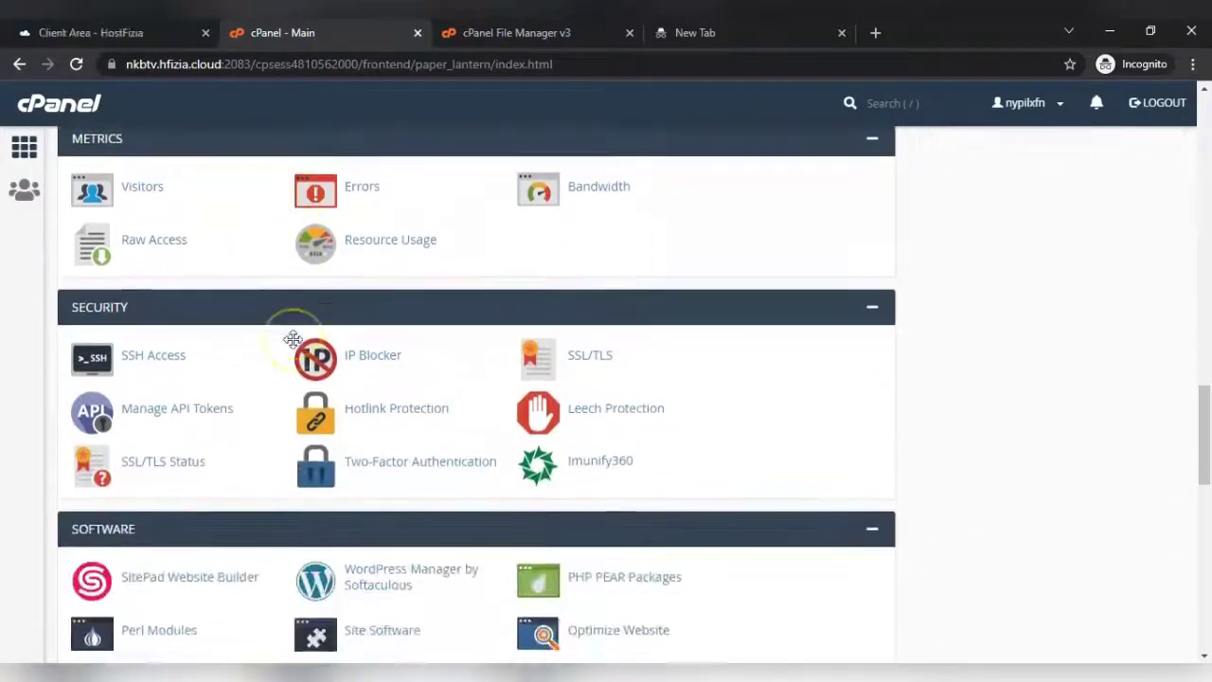
scroll(294, 348, "down", 3)
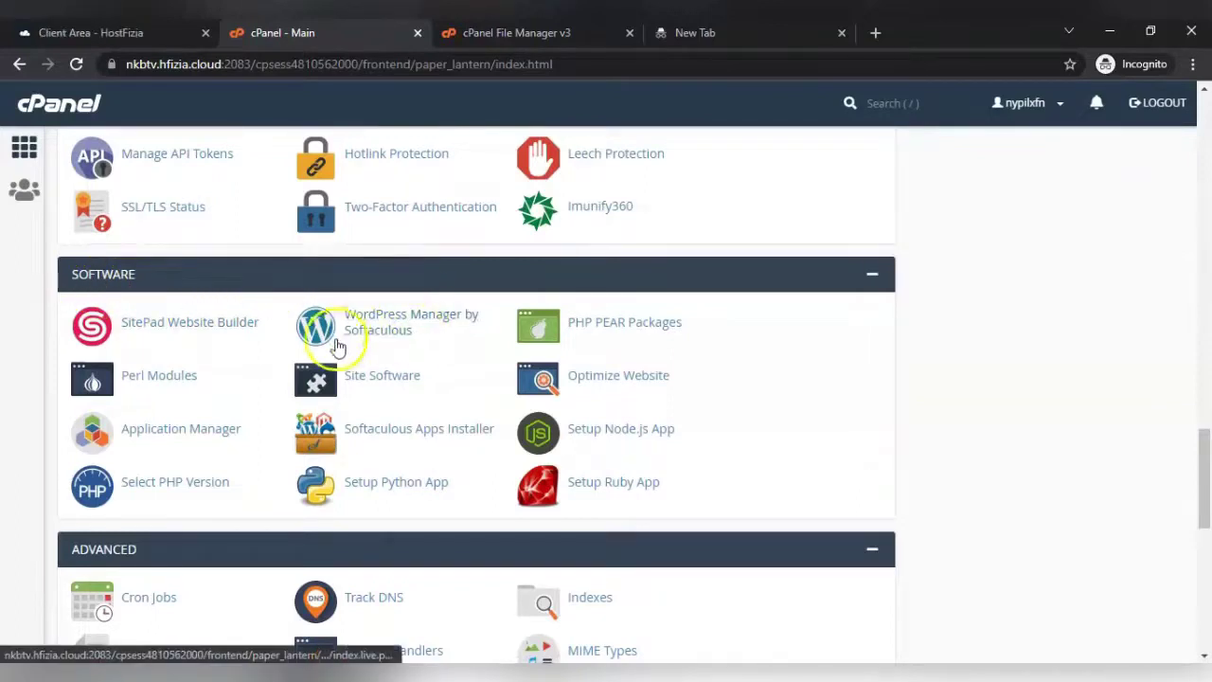
left_click(369, 321)
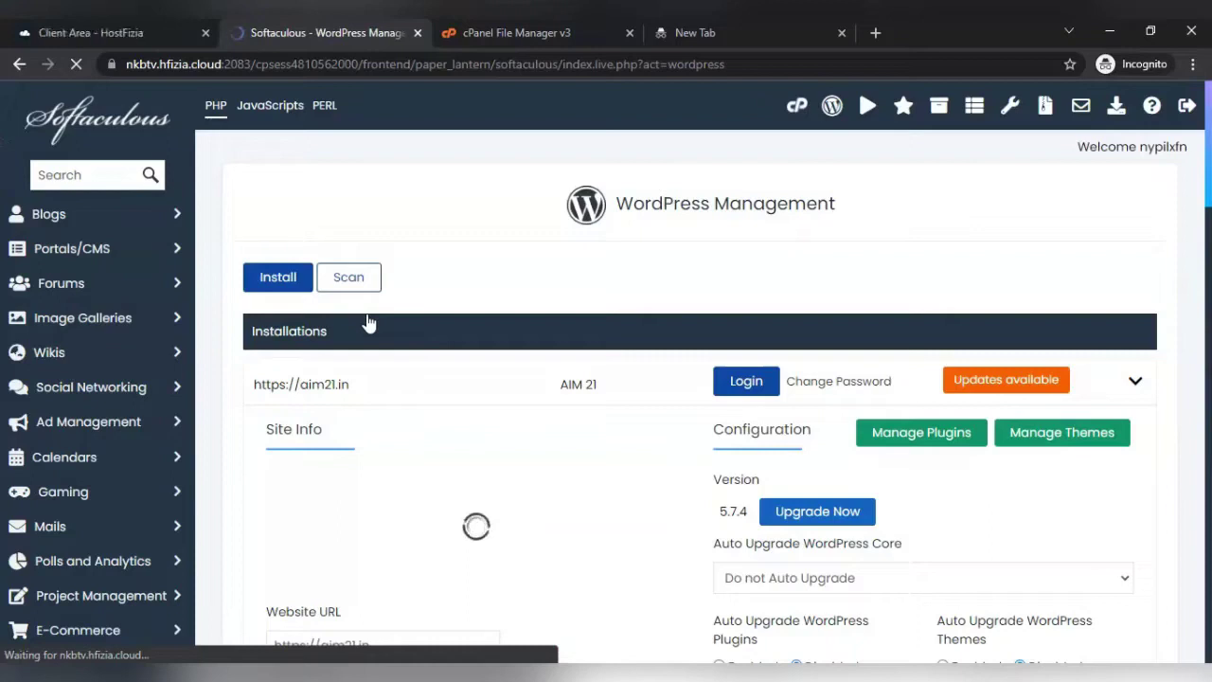
- Check the list of existing WordPress installations and start a fresh WordPress installation
scroll(528, 303, "down", 2)
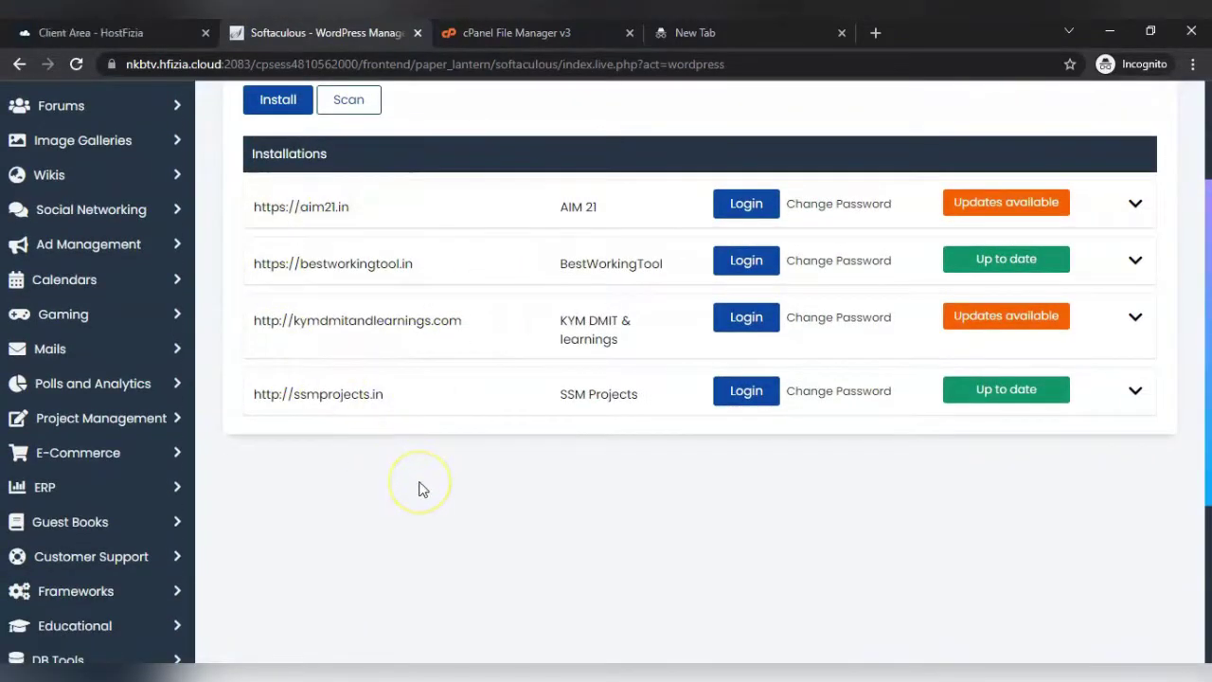
scroll(423, 455, "up", 2)
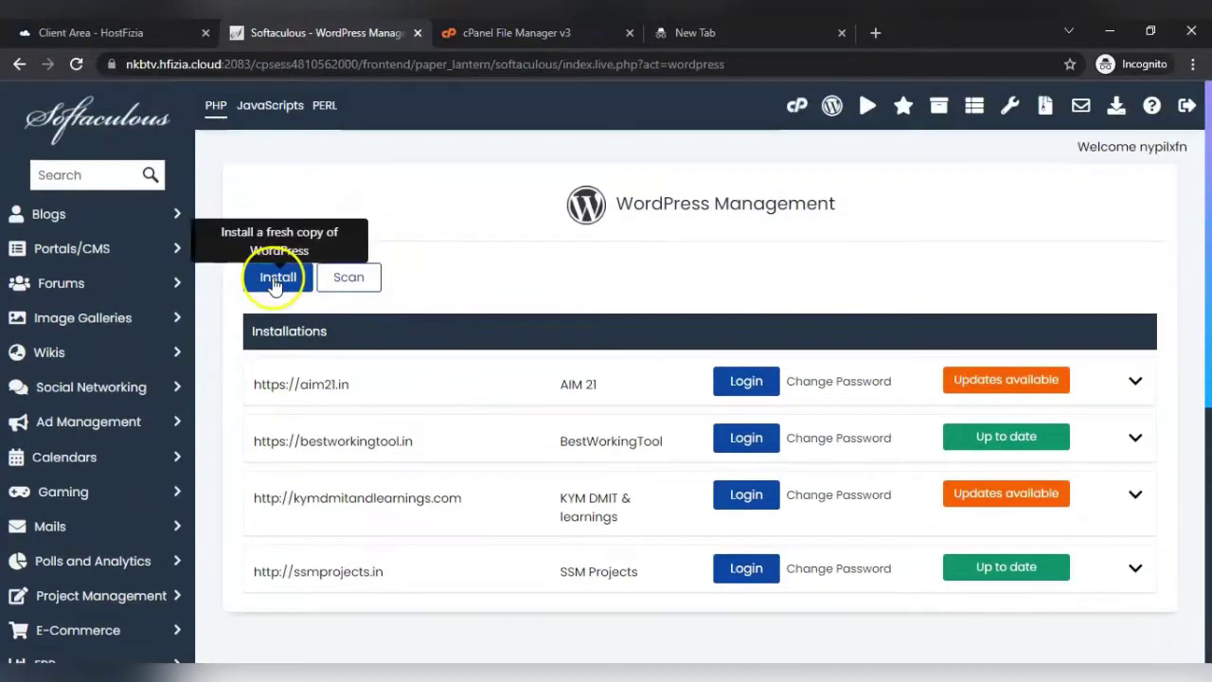
left_click(265, 277)
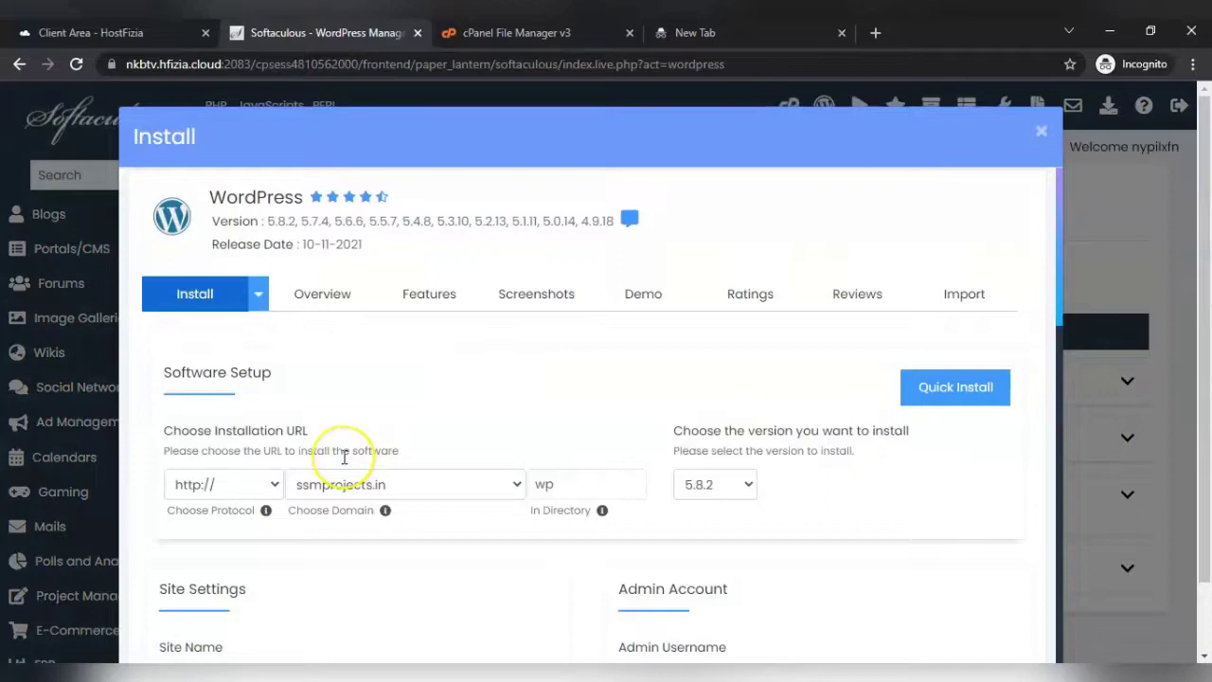
scroll(341, 459, "down", 1)
scroll(344, 457, "down", 2)
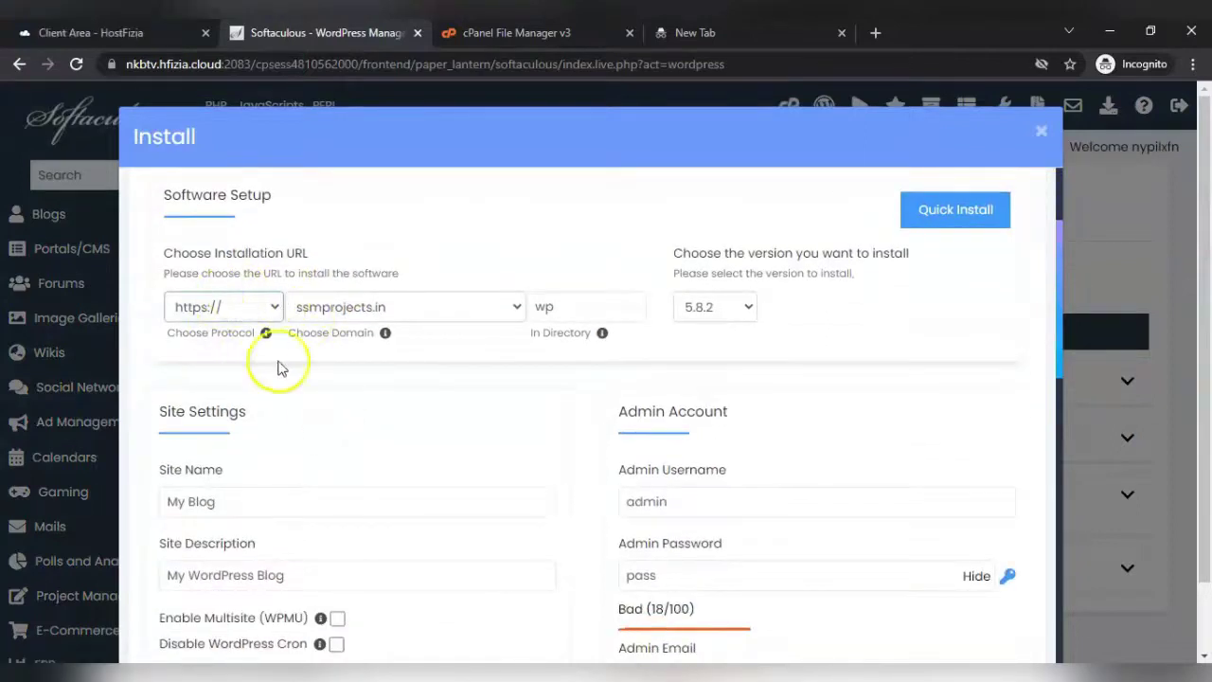
left_click(507, 304)
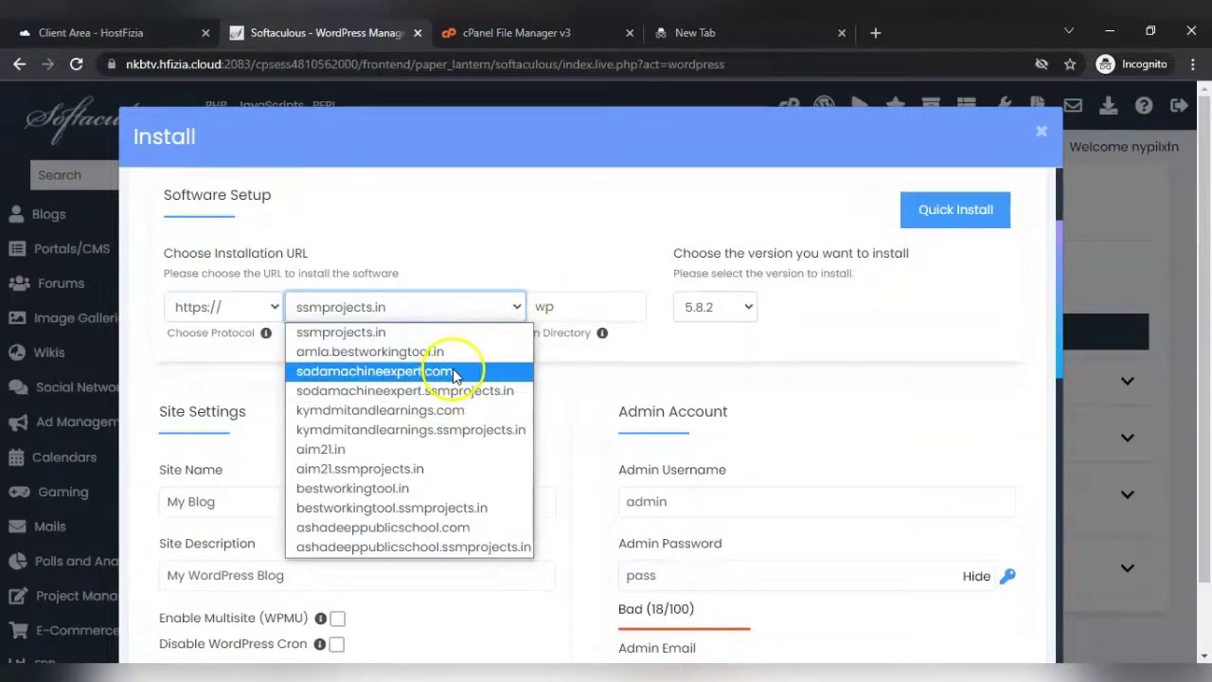
left_click(455, 372)
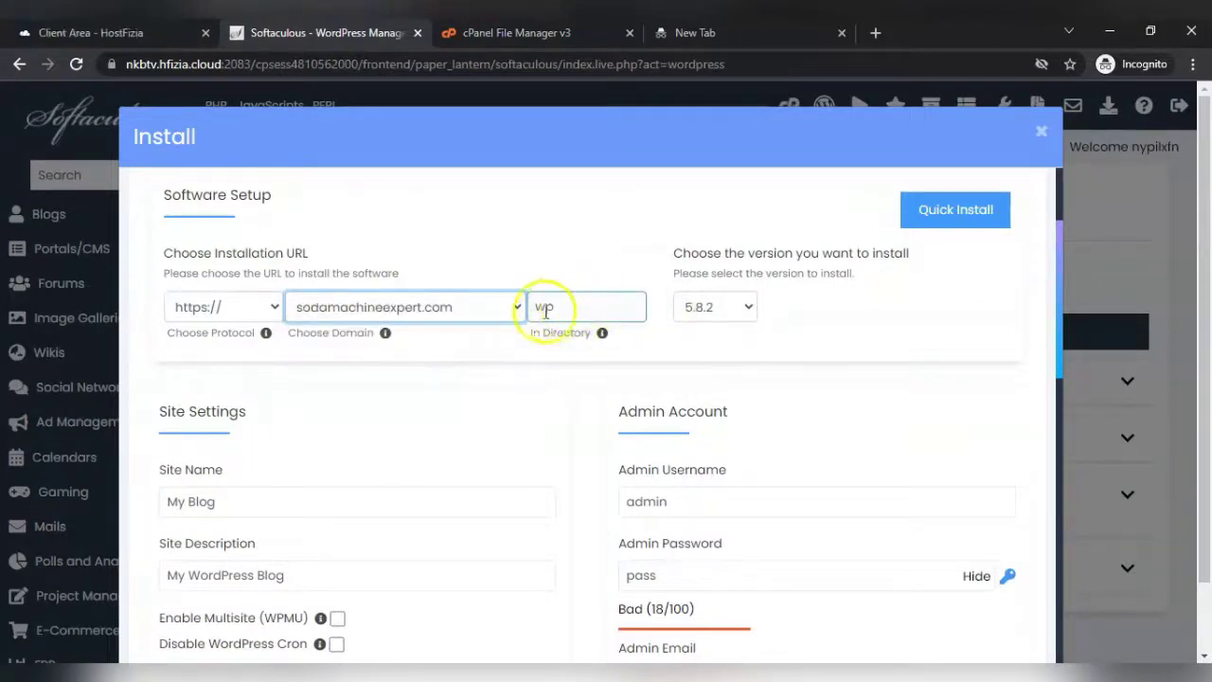
- Append /wp to the domain in the Notepad note and clear wp from the installation directory in the WordPress install form
double_click(546, 309)
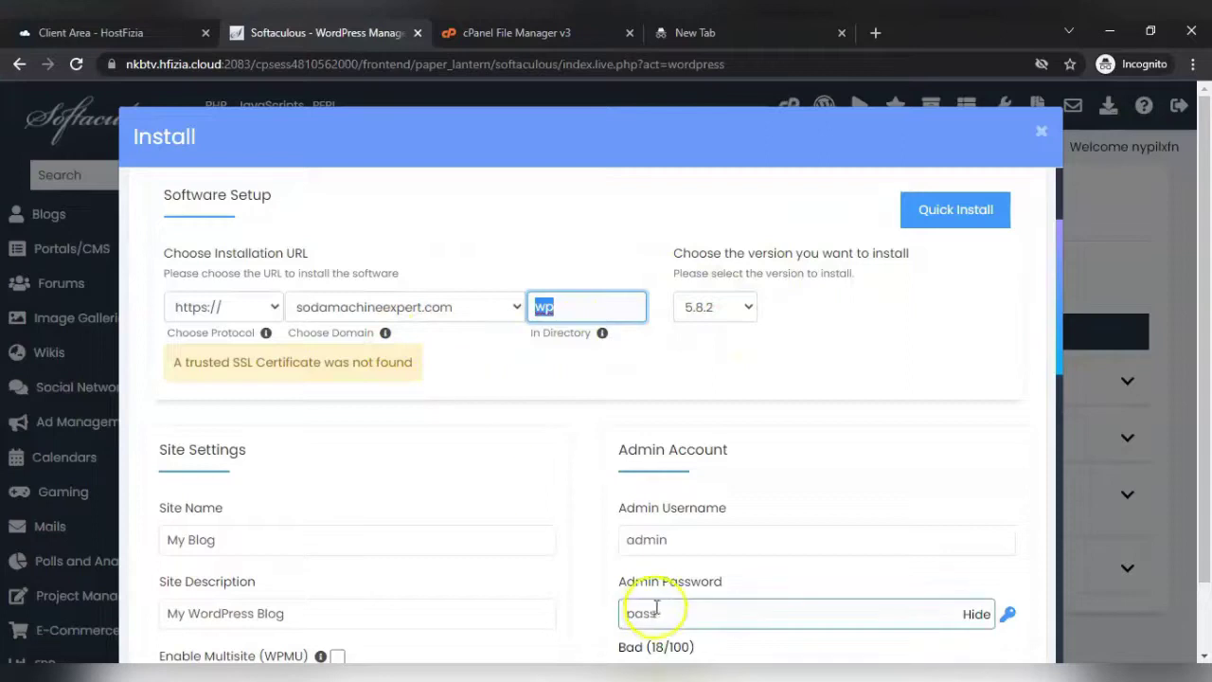
key("alt+Tab")
left_click(713, 288)
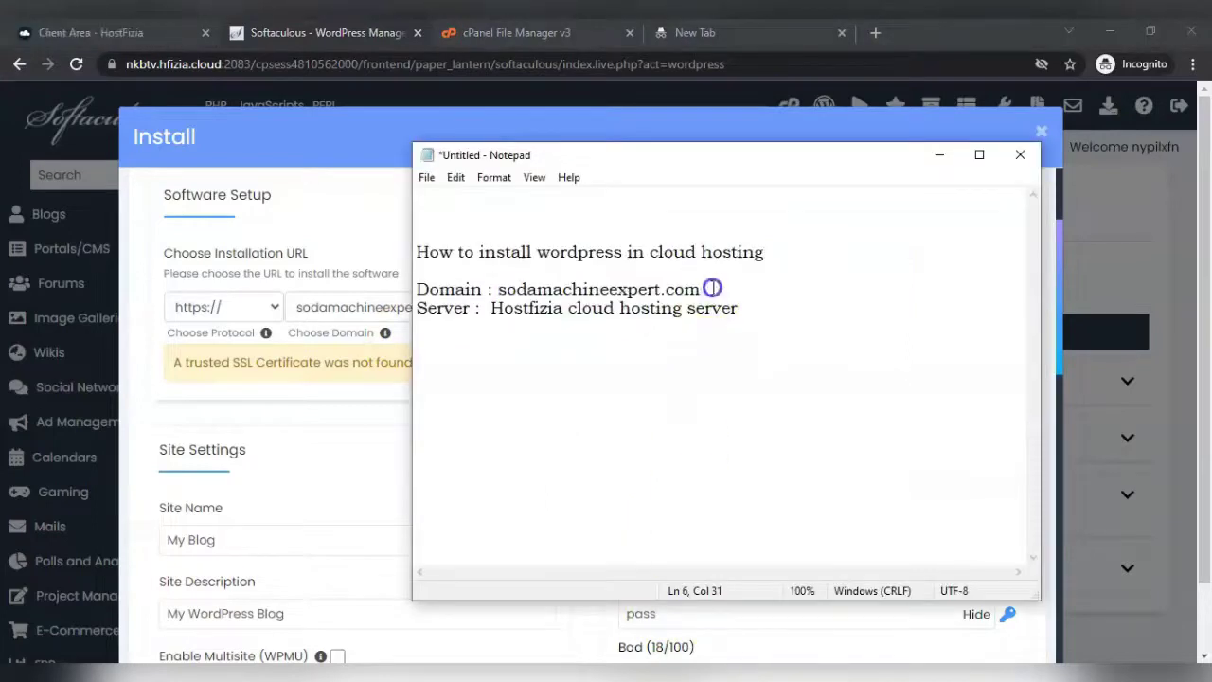
type("/wp")
left_click(940, 156)
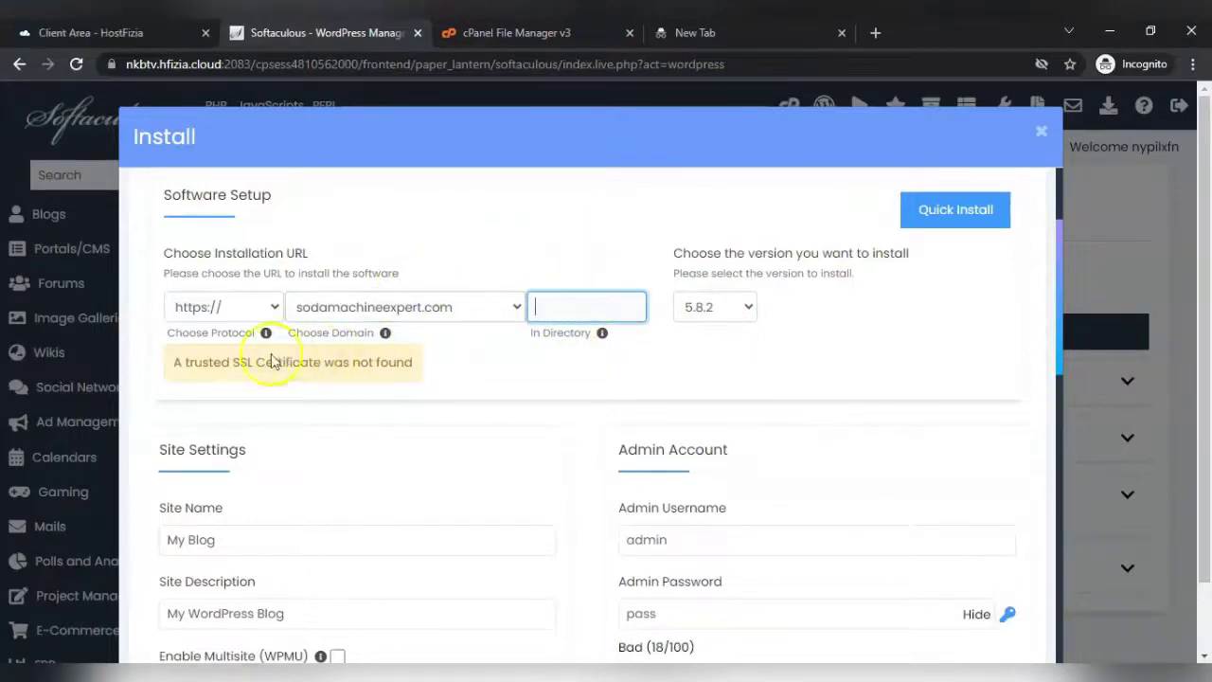
left_click(347, 371)
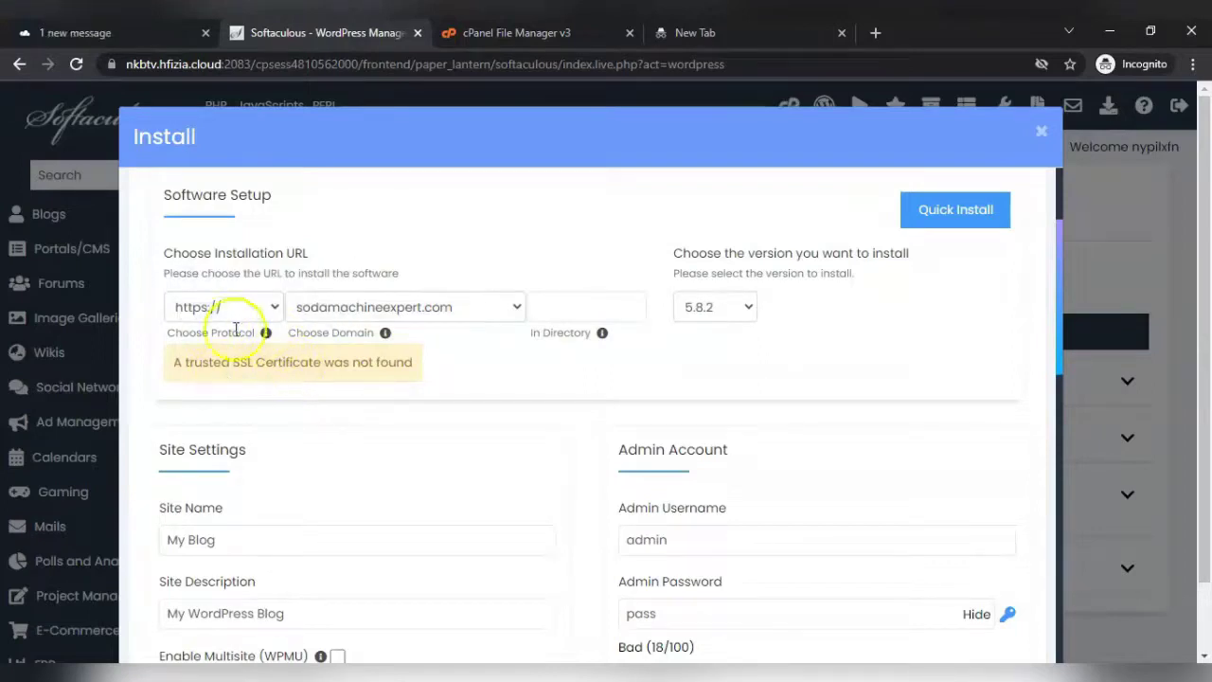
left_click(274, 307)
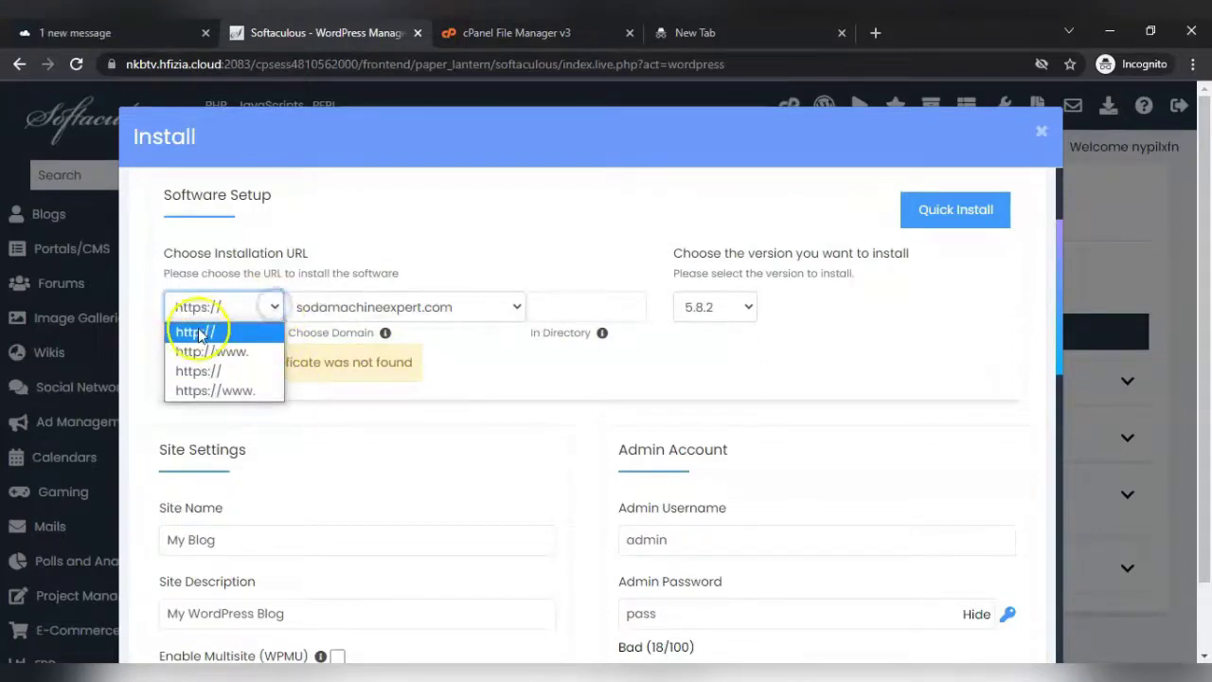
left_click(227, 331)
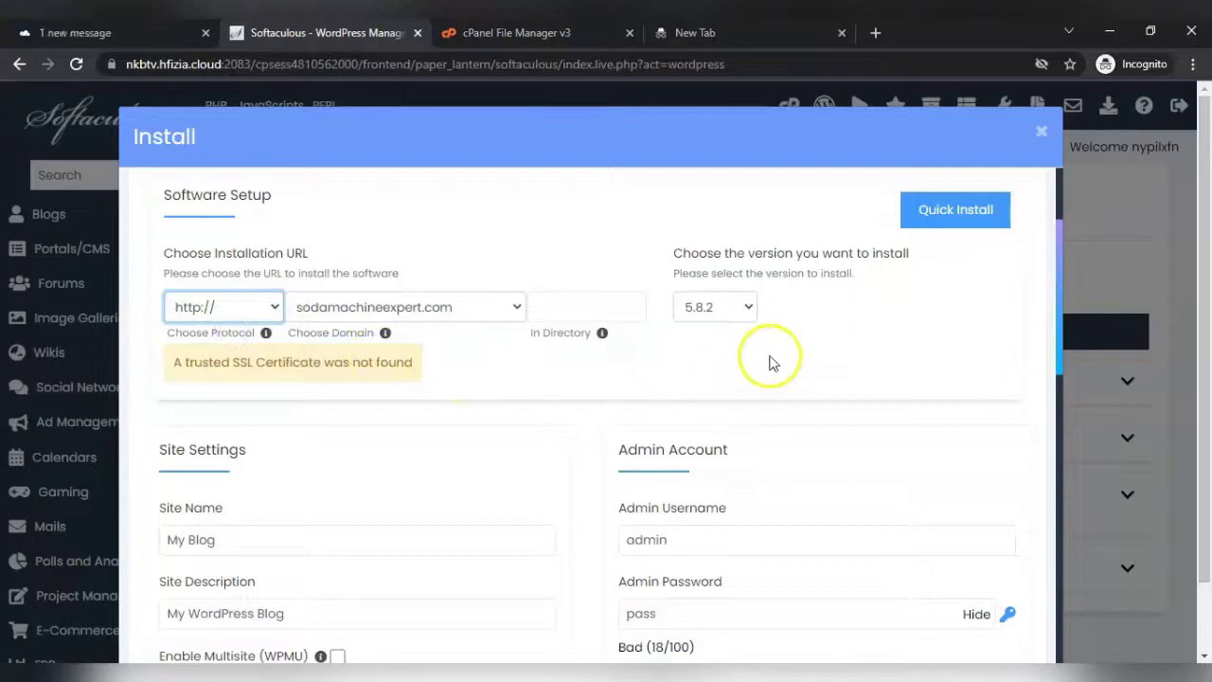
- Set the site name to SodaMachine Expert and keep My WordPress Blog as the site description
scroll(806, 387, "down", 3)
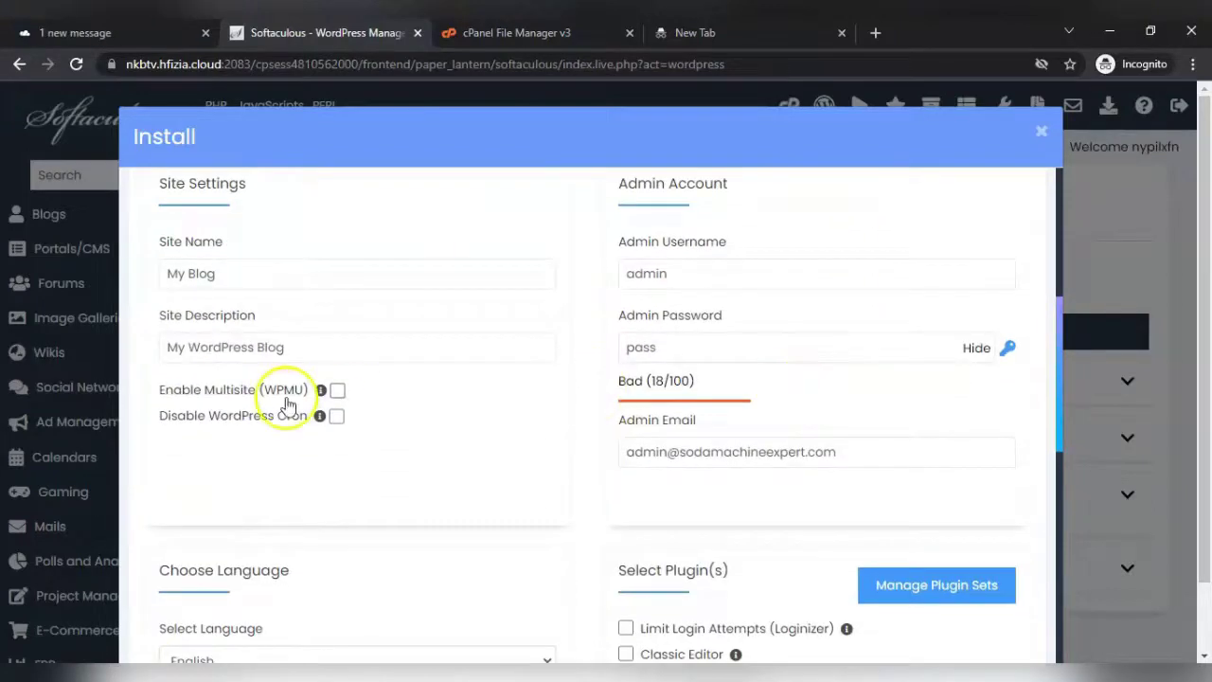
scroll(294, 403, "up", 1)
left_click(198, 350)
scroll(225, 372, "down", 1)
left_click_drag(217, 324, 162, 325)
type("Soda")
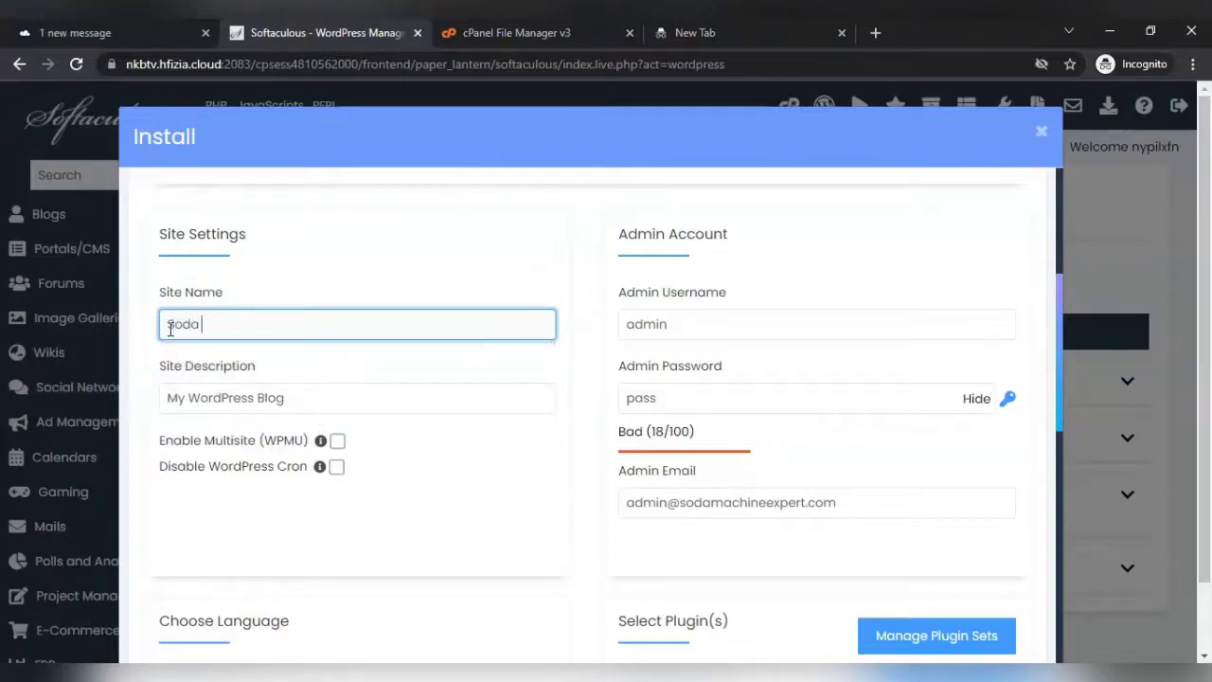
key("BackSpace")
key("Down")
key("Return")
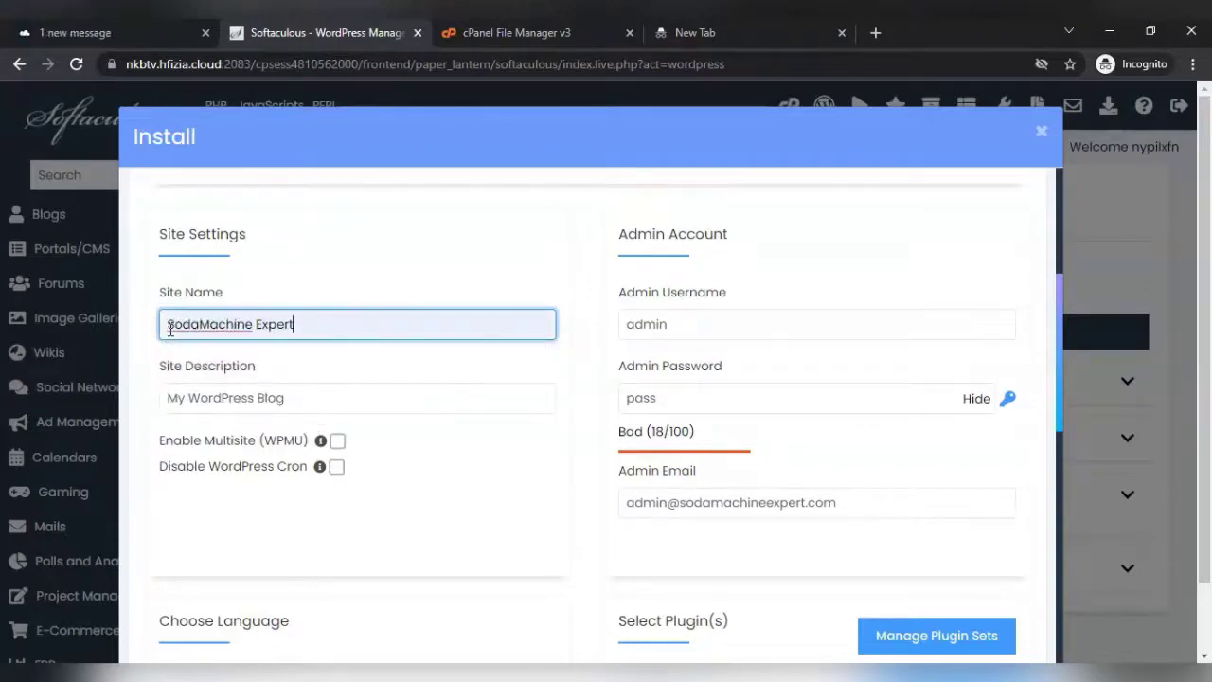
left_click(257, 398)
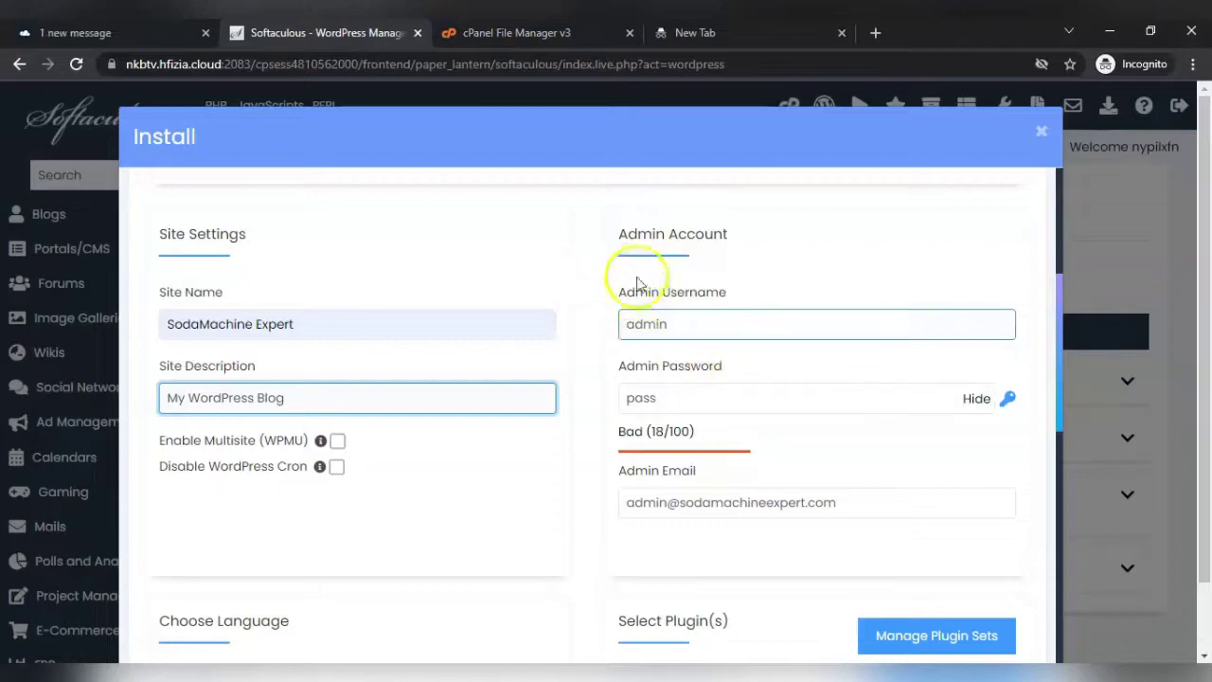
- Generate a random admin password for the WordPress admin account and copy it
left_click(1010, 399)
left_click_drag(790, 398, 611, 403)
key("ctrl+c")
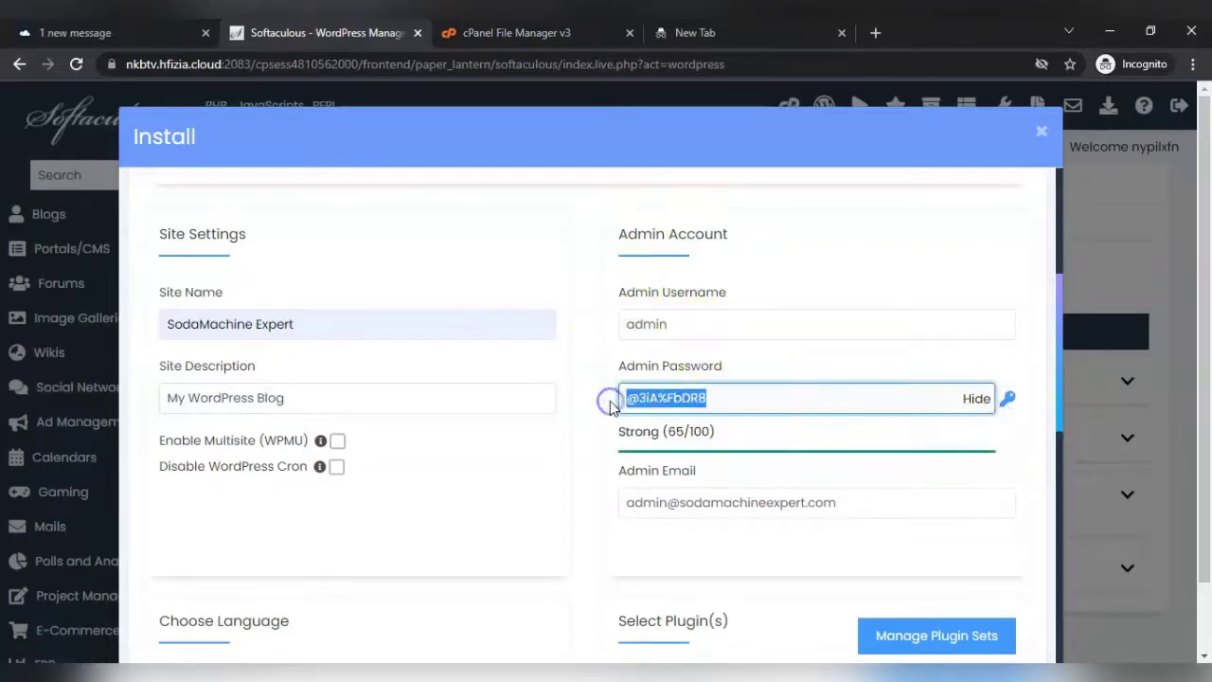
- Switch to Notepad, record the ID as admin with the copied admin password below it, and return to the install form
key("alt+Tab")
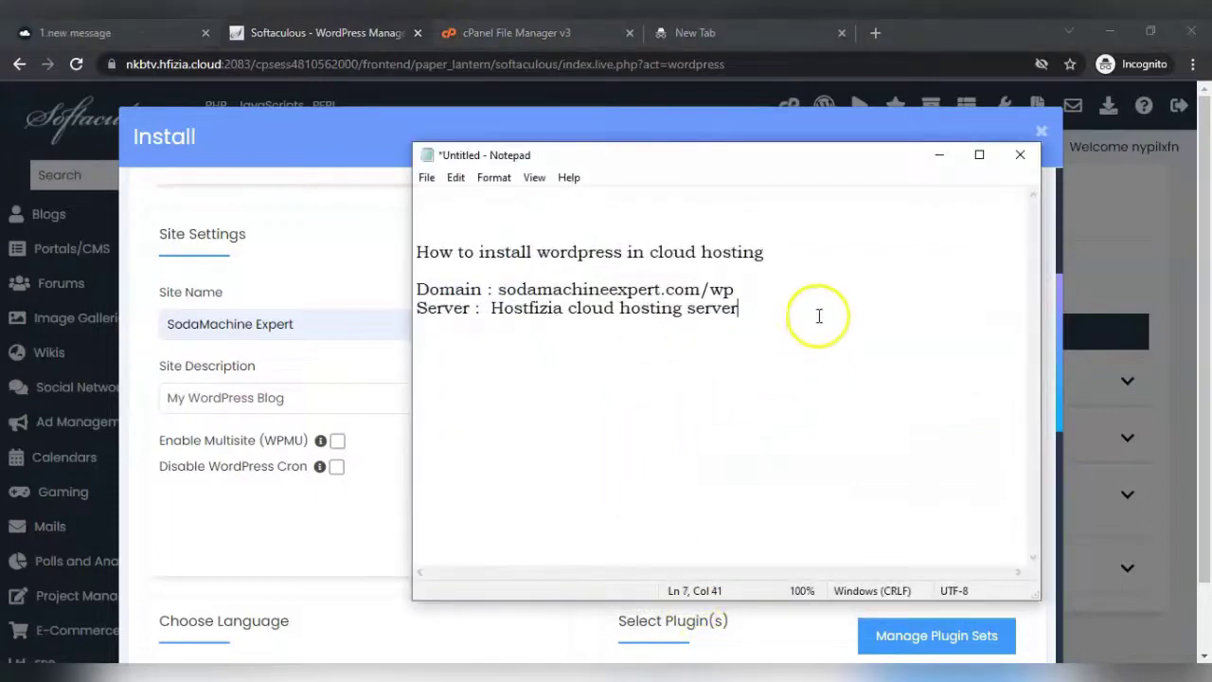
key("Return")
key("Return")
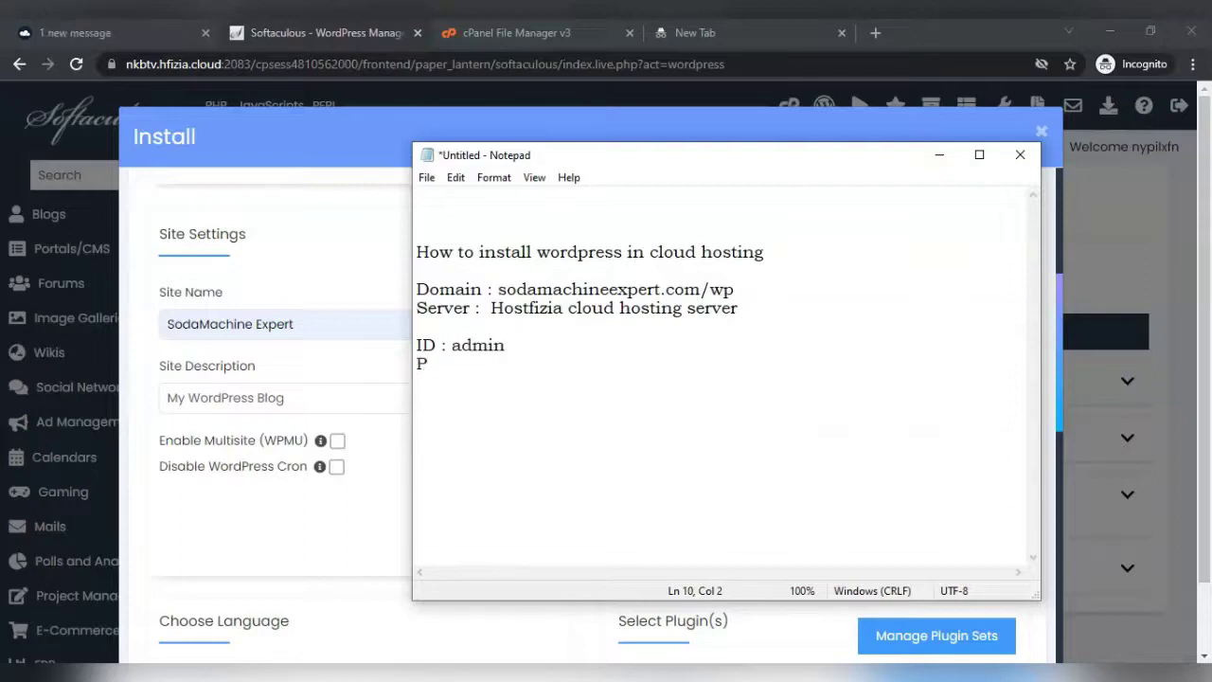
key("ctrl+v")
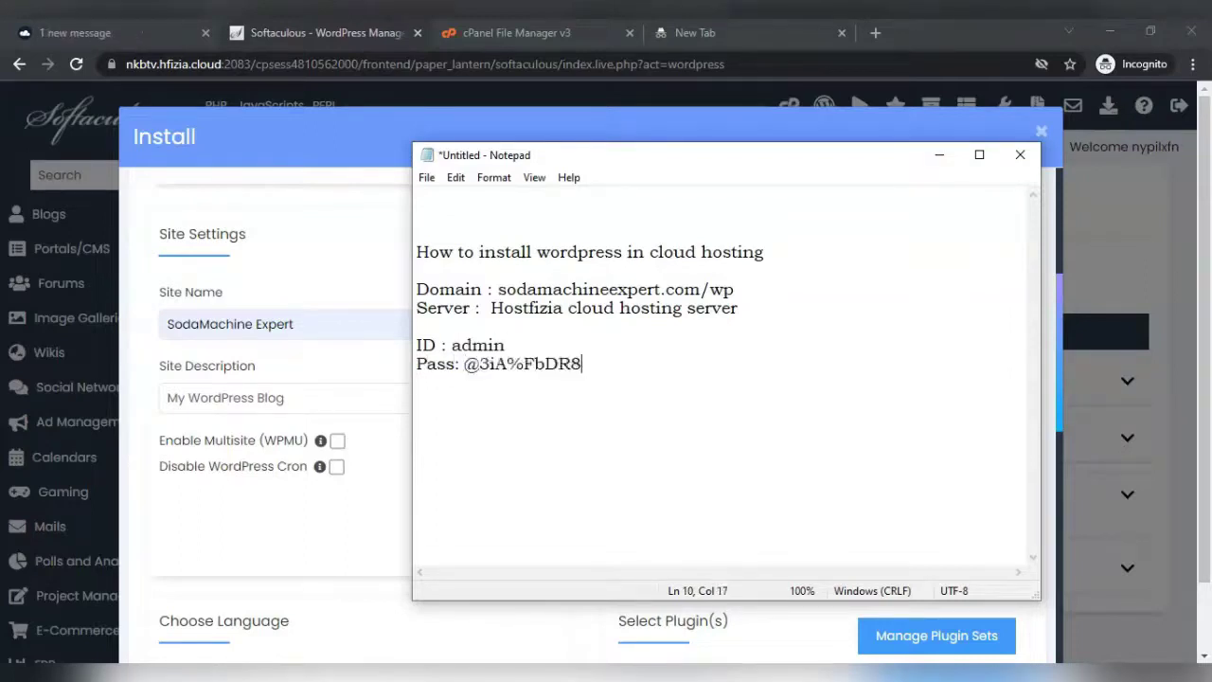
left_click_drag(831, 164, 990, 360)
left_click(1014, 360)
left_click(930, 228)
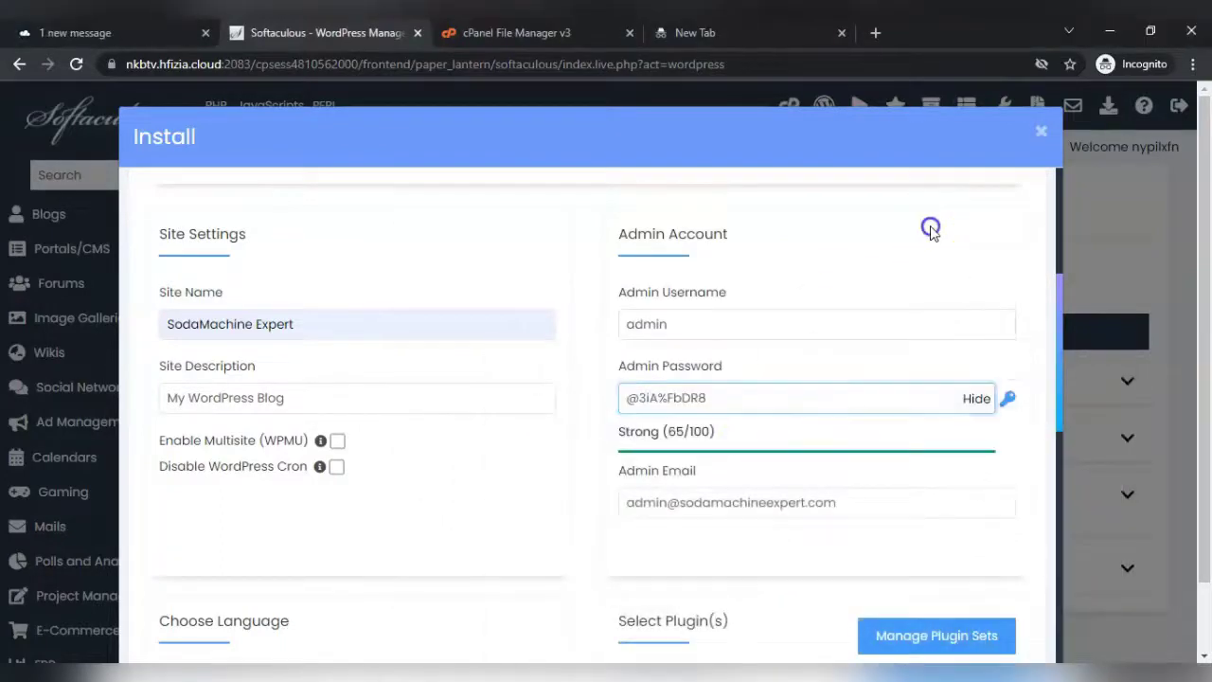
- Leave the language as English, select no plugins or theme, and start the WordPress installation
scroll(767, 473, "down", 4)
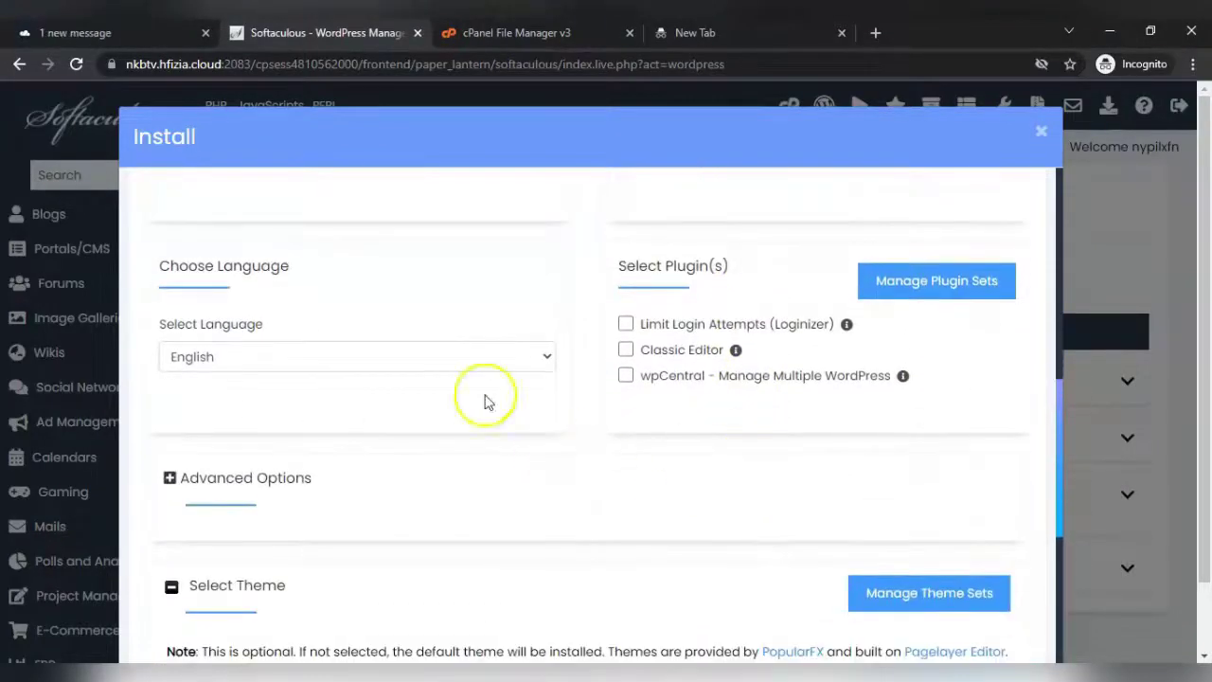
scroll(441, 426, "down", 3)
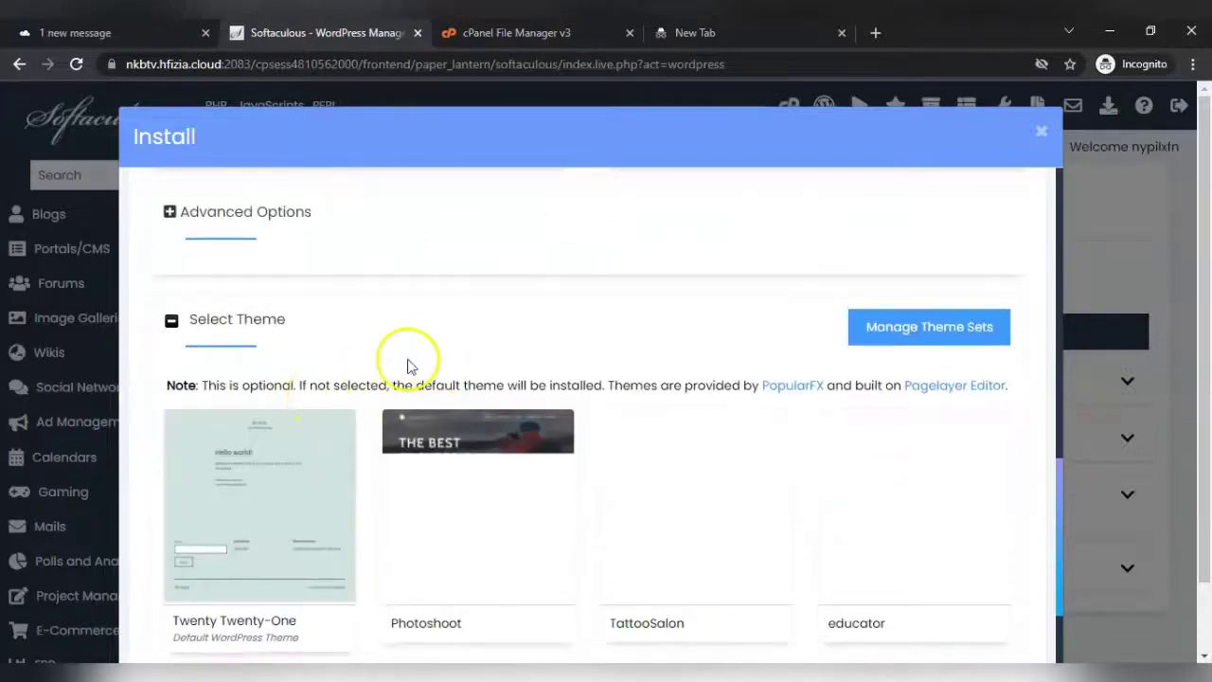
scroll(338, 369, "down", 2)
scroll(474, 365, "up", 3)
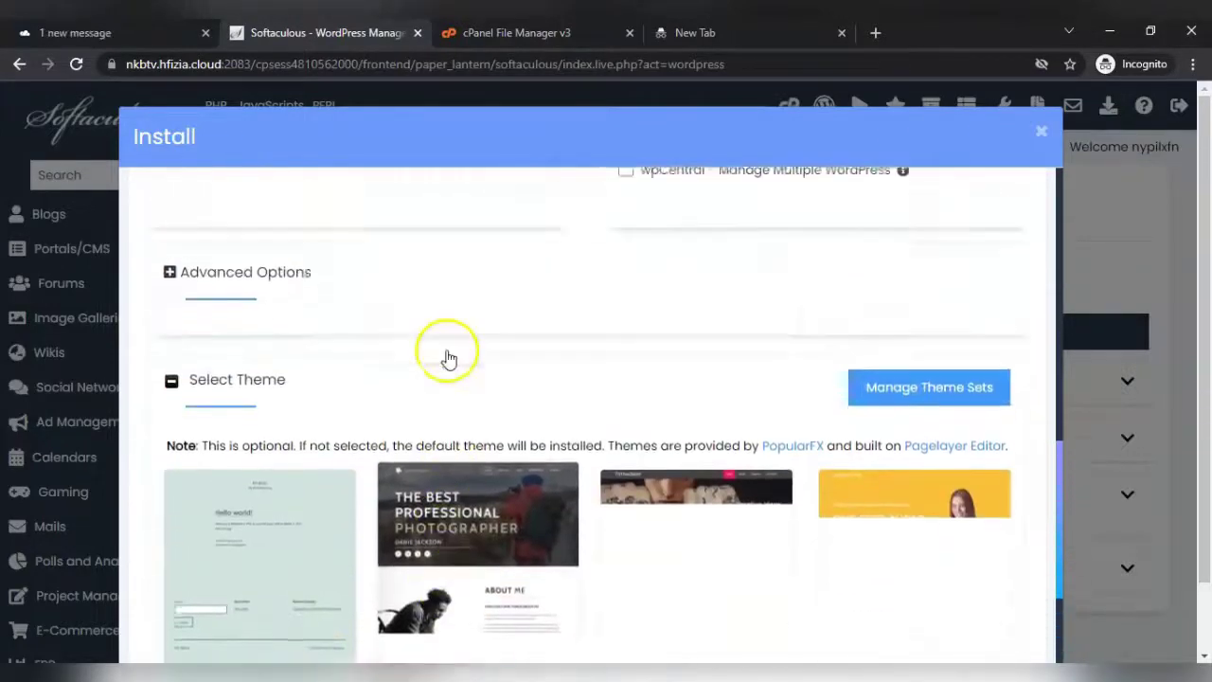
scroll(298, 379, "down", 1)
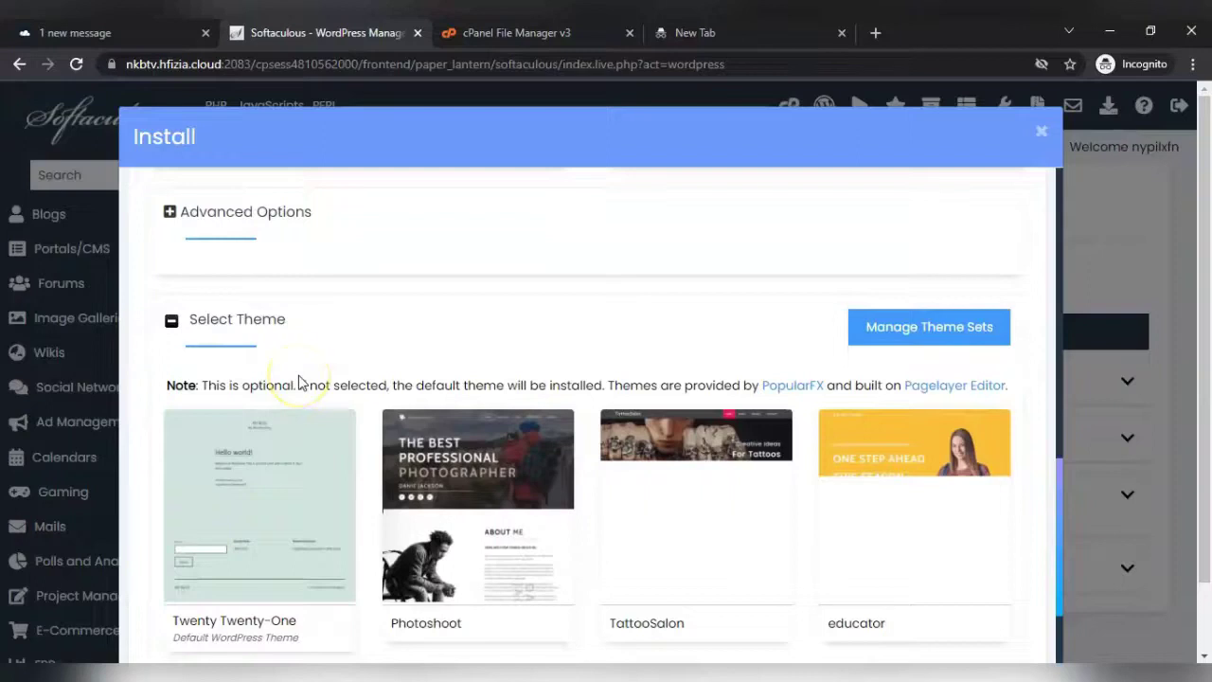
scroll(682, 521, "down", 2)
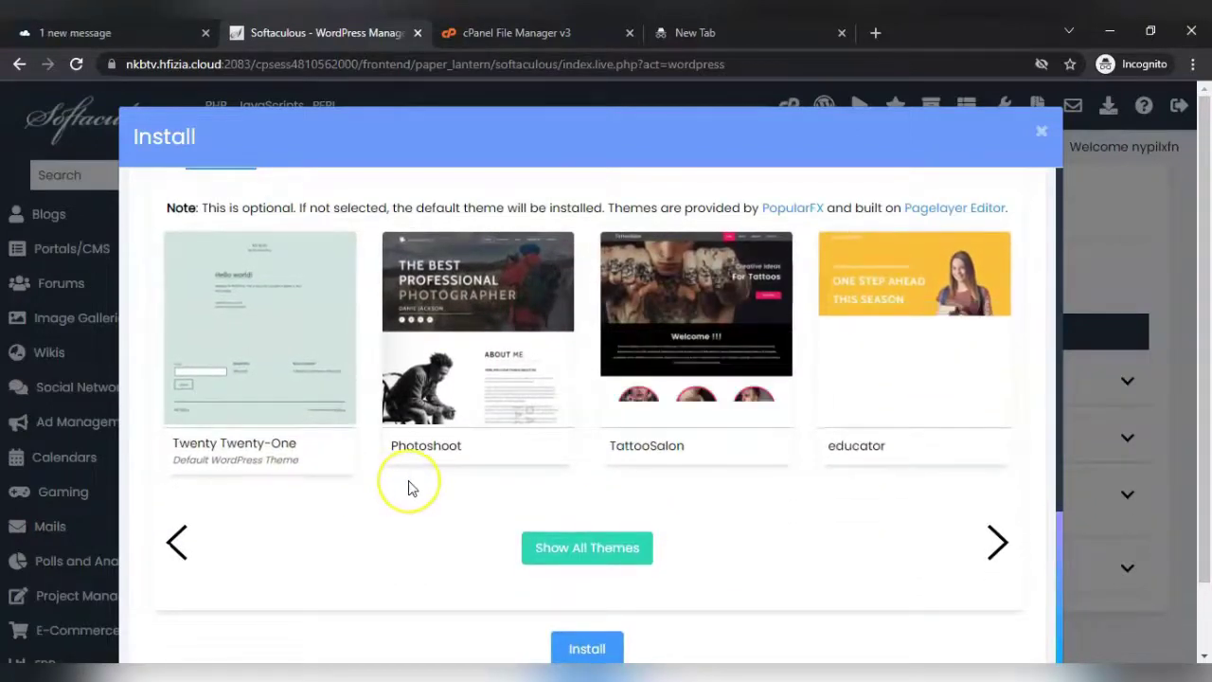
scroll(408, 487, "down", 1)
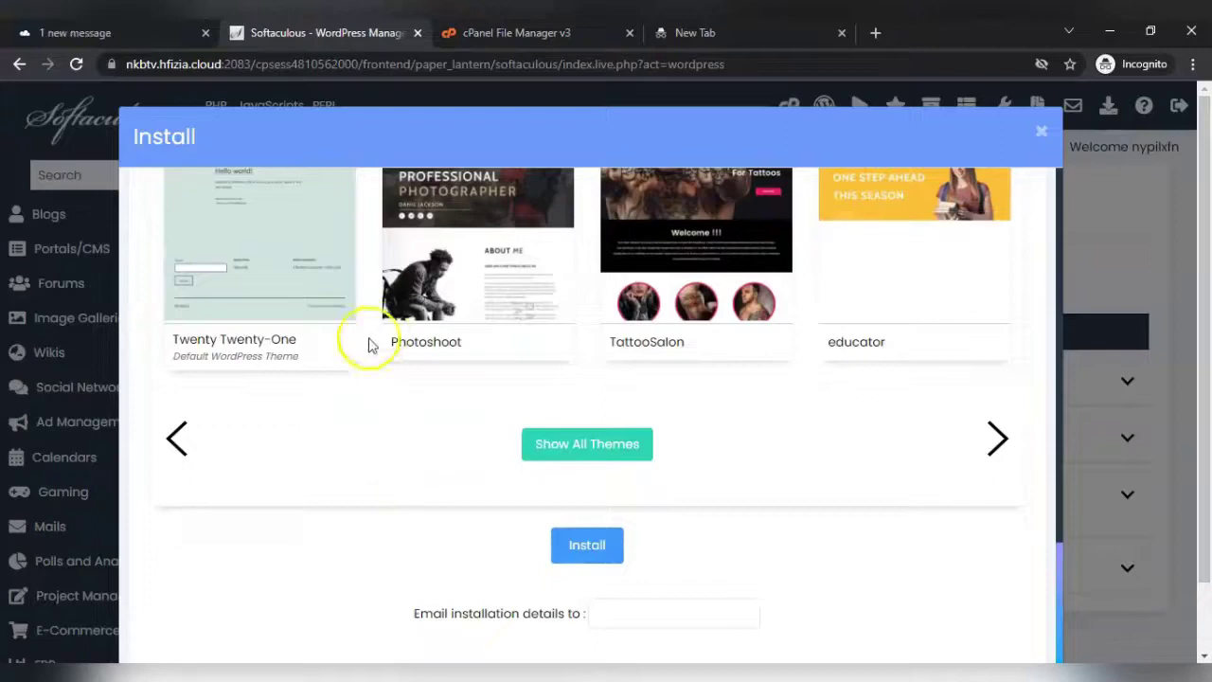
scroll(428, 461, "down", 1)
left_click(584, 466)
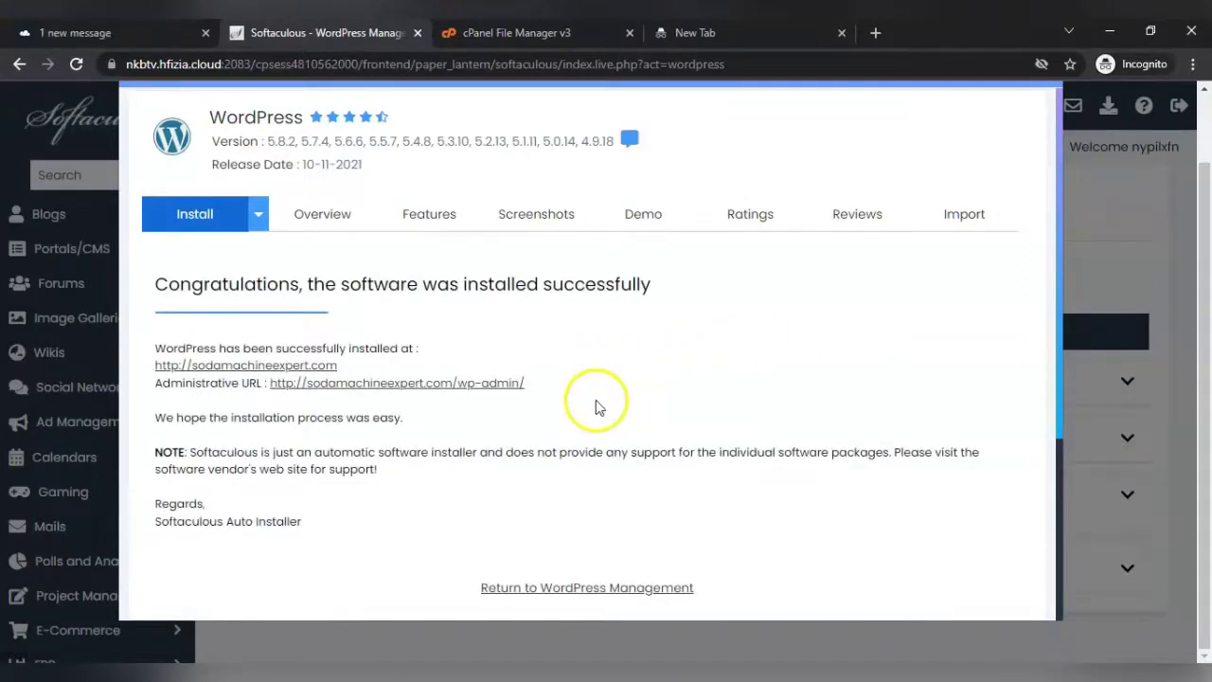
- Copy the site address and administrative URL lines from the installation success message
triple_click(538, 382)
triple_click(162, 391)
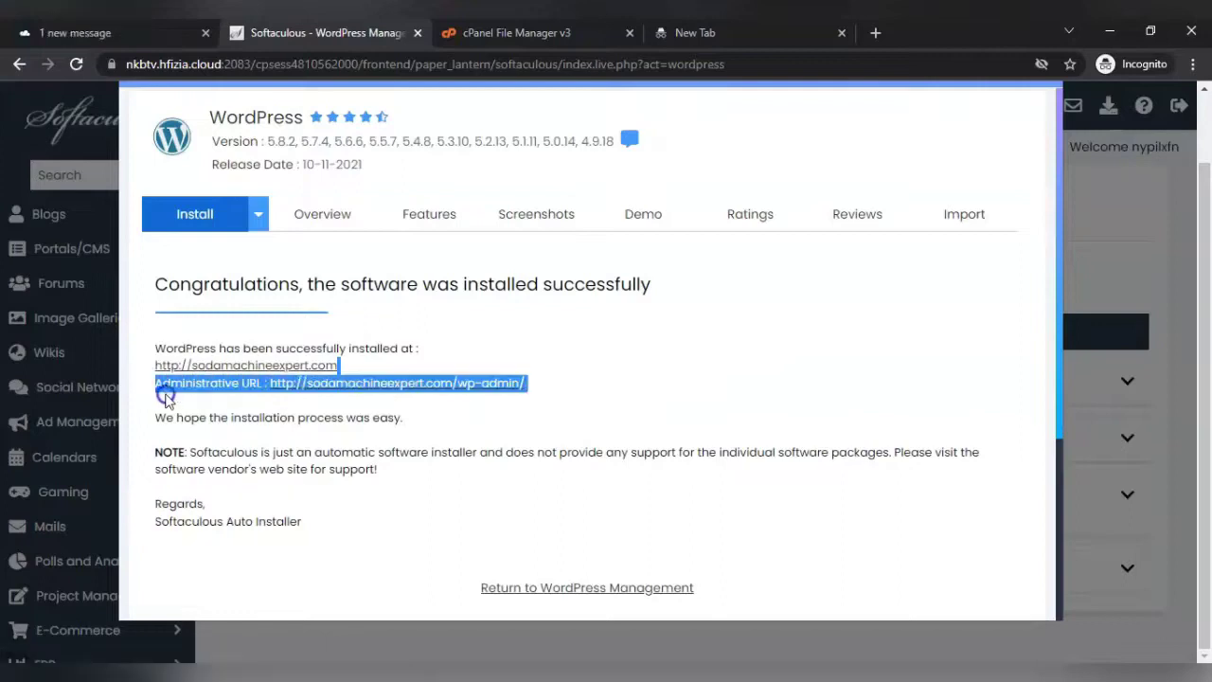
left_click(159, 379)
left_click_drag(157, 370, 586, 398)
key("ctrl+c")
- Switch to Notepad and paste the copied site and administrative URLs below the password, separated by a blank line
left_click(742, 675)
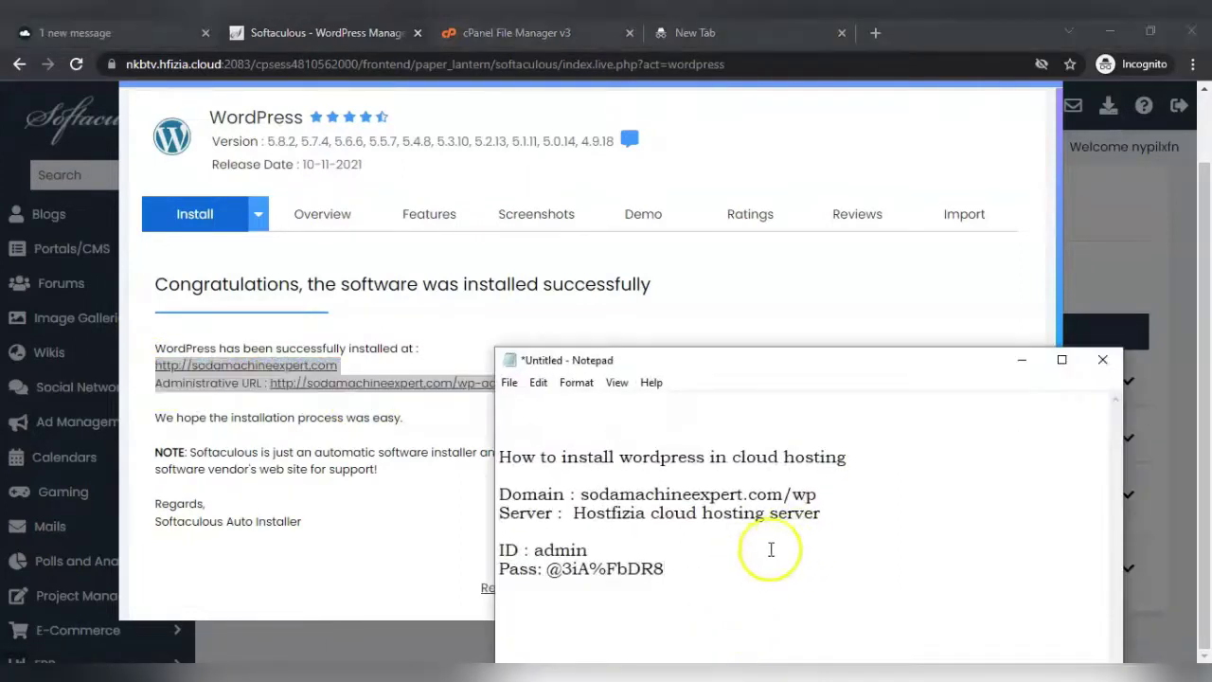
left_click(733, 574)
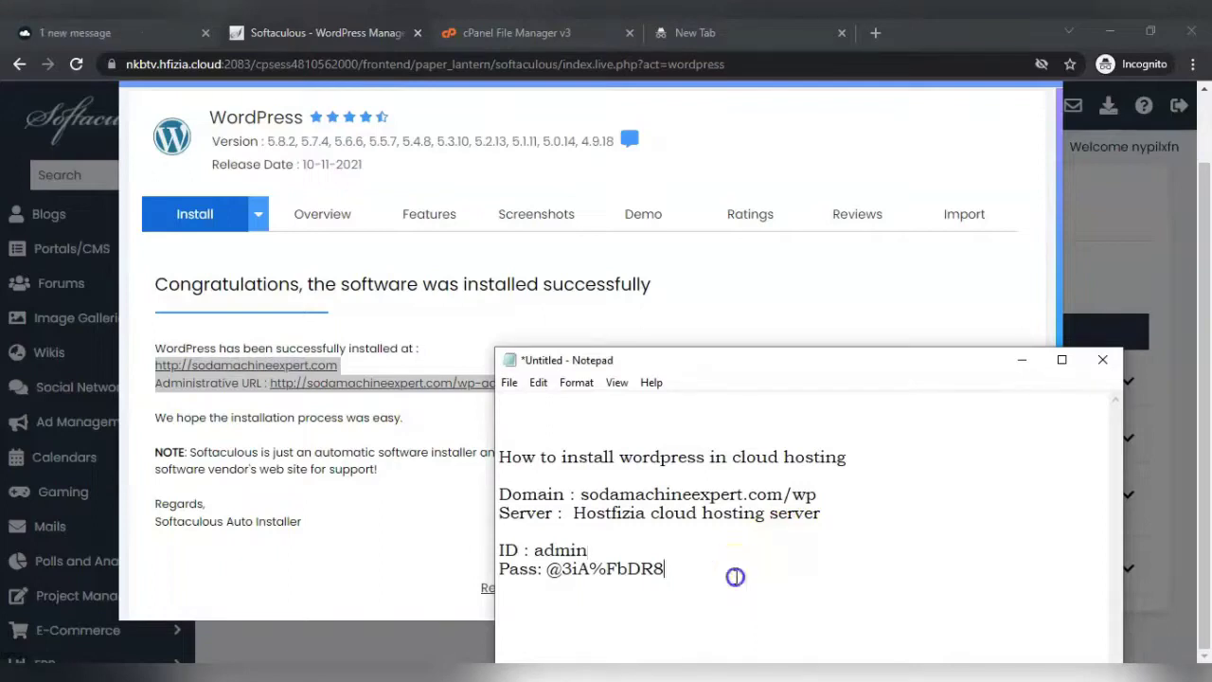
key("Return")
key("Return")
key("ctrl+v")
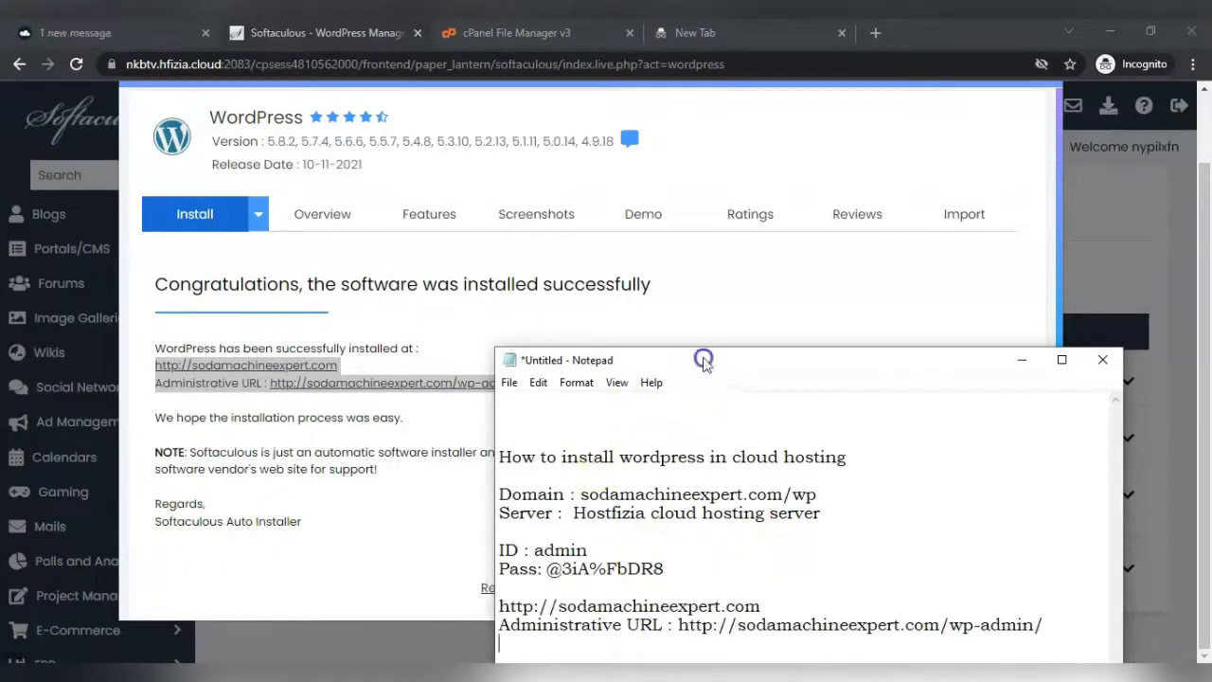
- Move the administrative URL's address onto its own line in the notes and highlight the site address
left_click_drag(705, 365, 613, 180)
left_click_drag(680, 421, 406, 419)
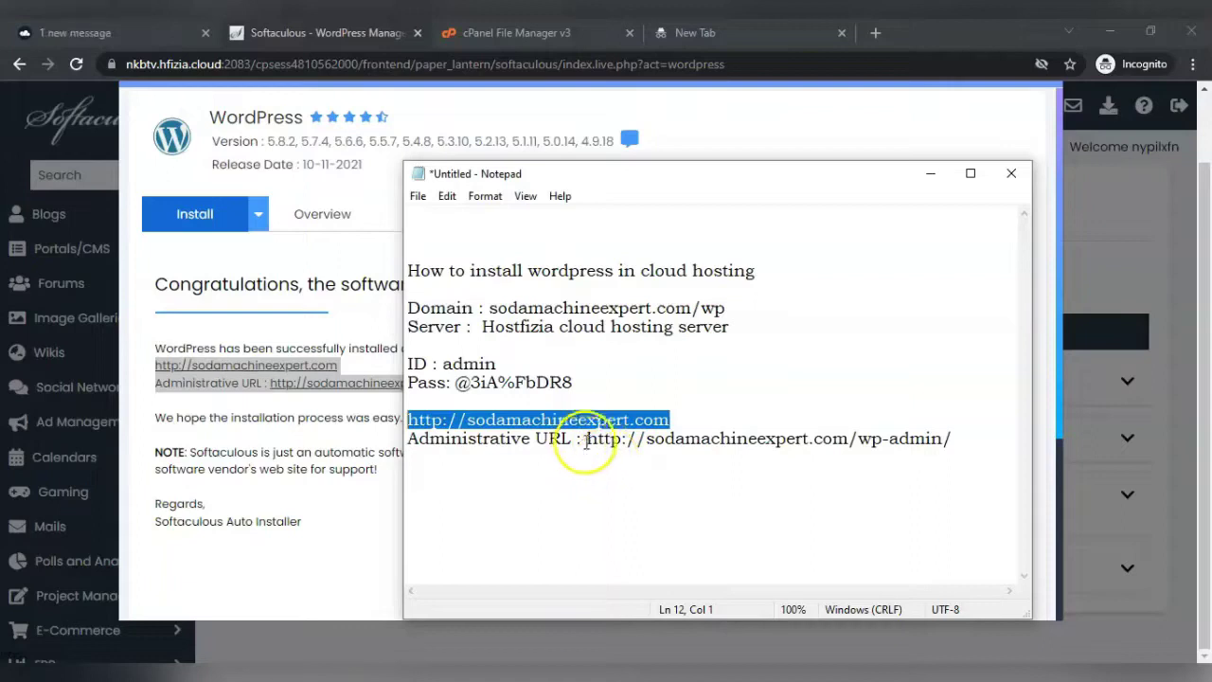
left_click(585, 440)
key("Return")
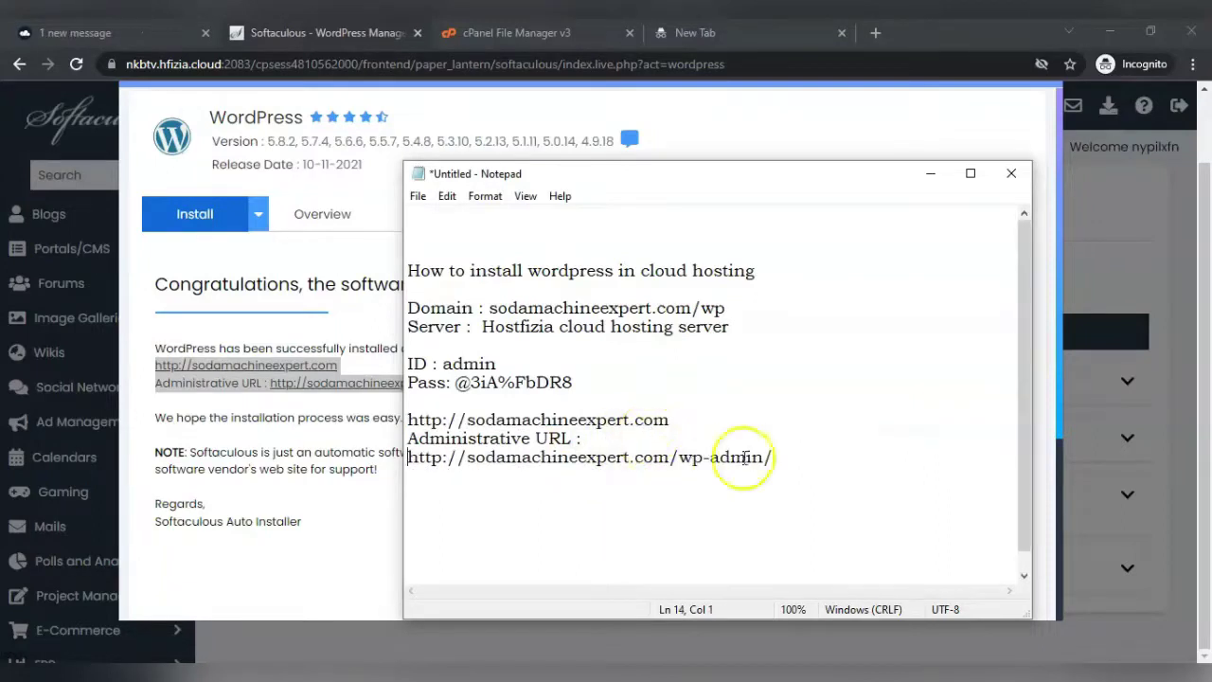
left_click_drag(675, 419, 377, 418)
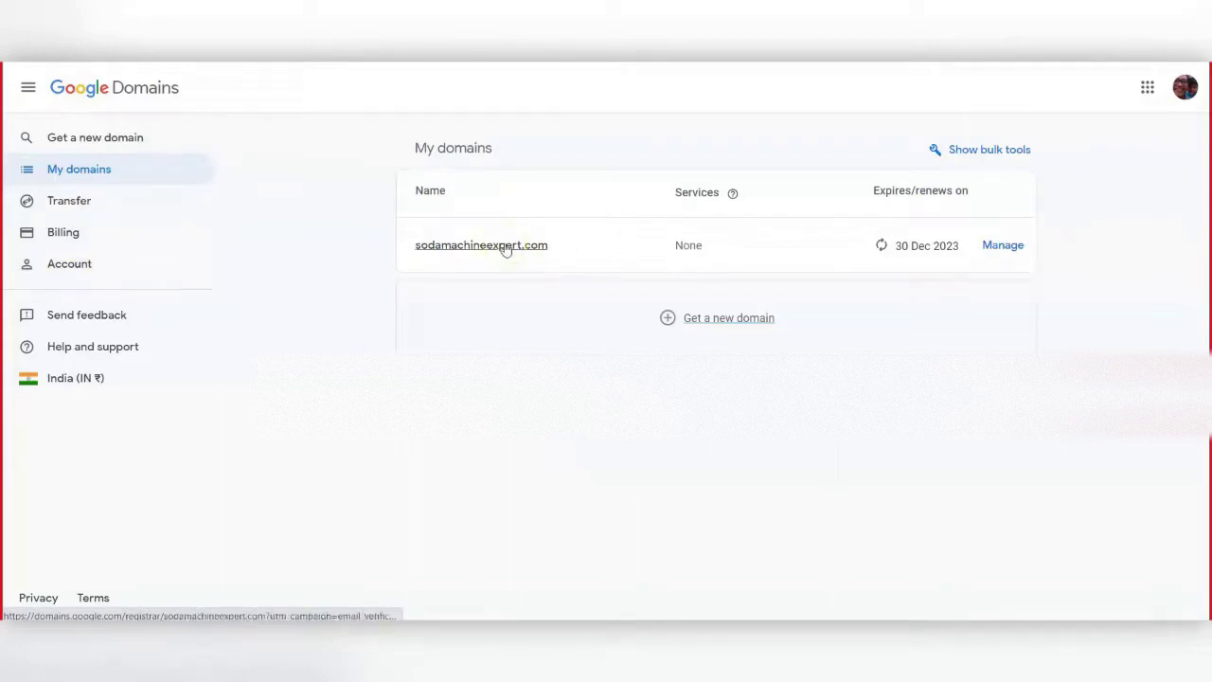
- Switch to Google Domains and open the DNS settings of sodamachineexpert.com
left_click(1023, 247)
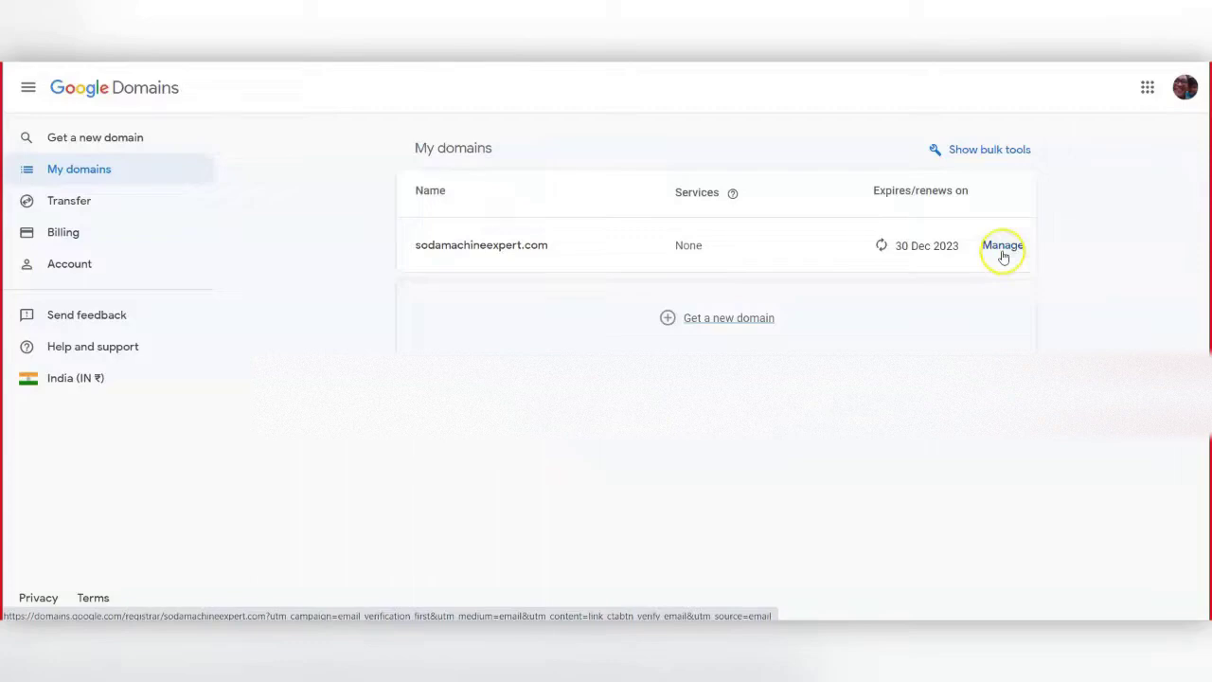
left_click(1003, 252)
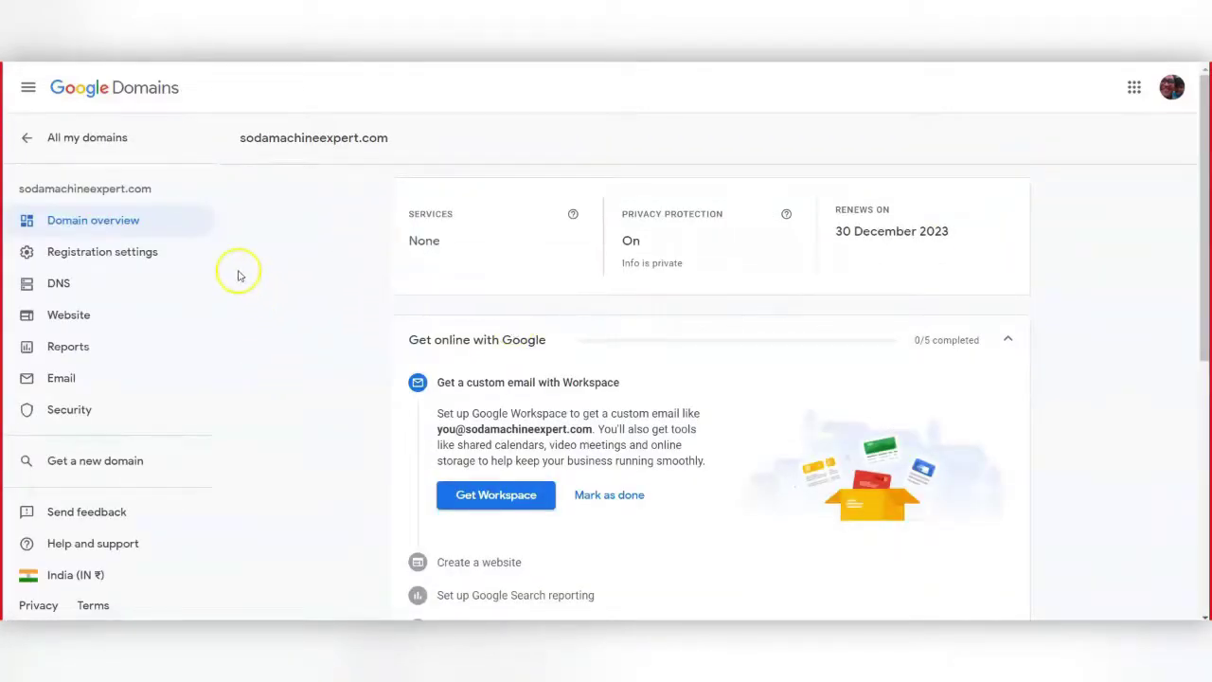
scroll(332, 279, "down", 3)
scroll(660, 444, "down", 1)
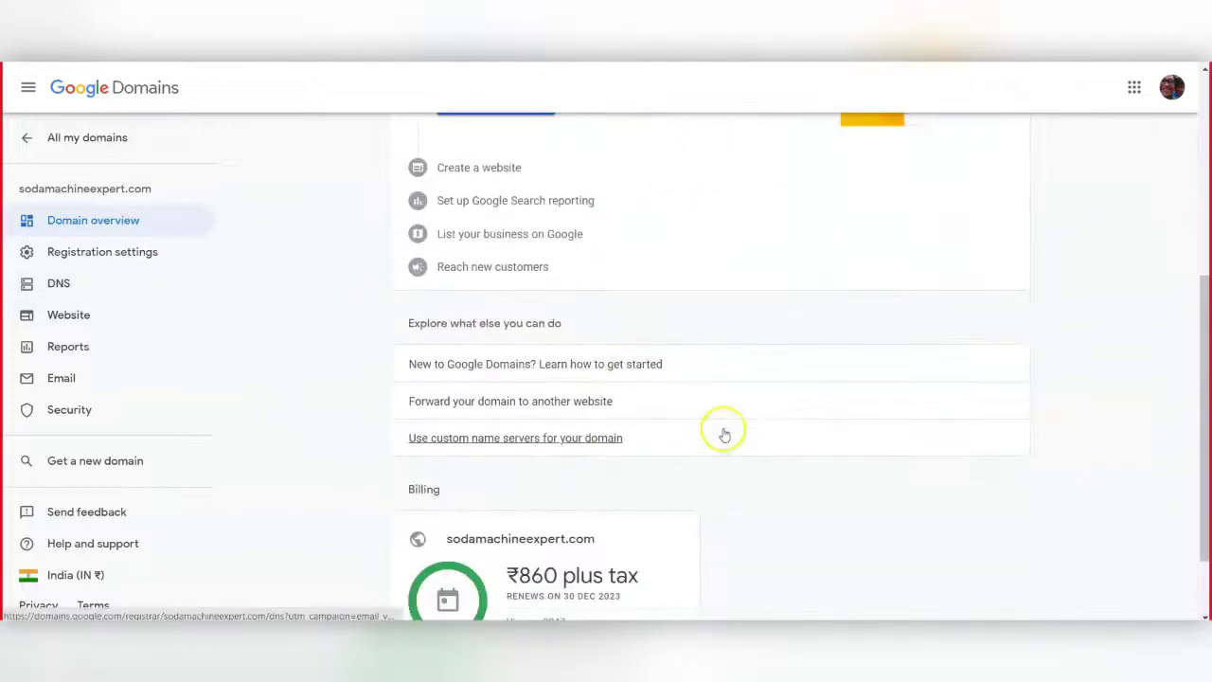
left_click(58, 284)
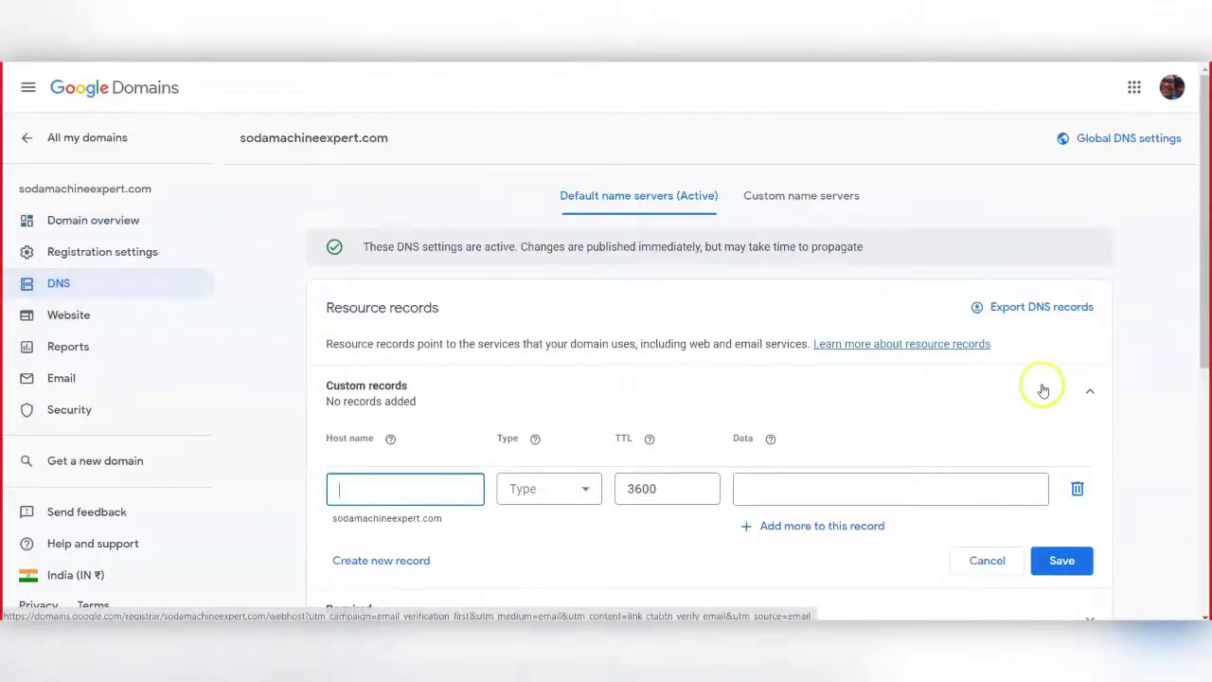
- Look through the default name server settings and open the custom name servers form for the domain
scroll(1144, 365, "down", 3)
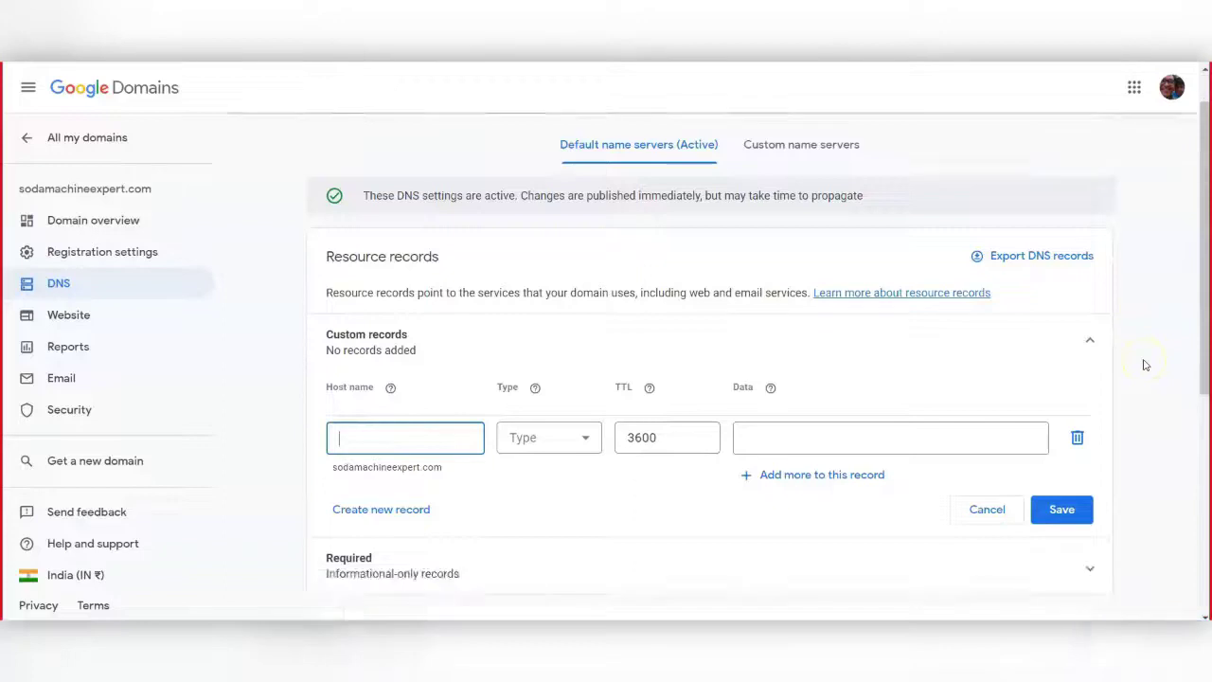
scroll(407, 471, "down", 2)
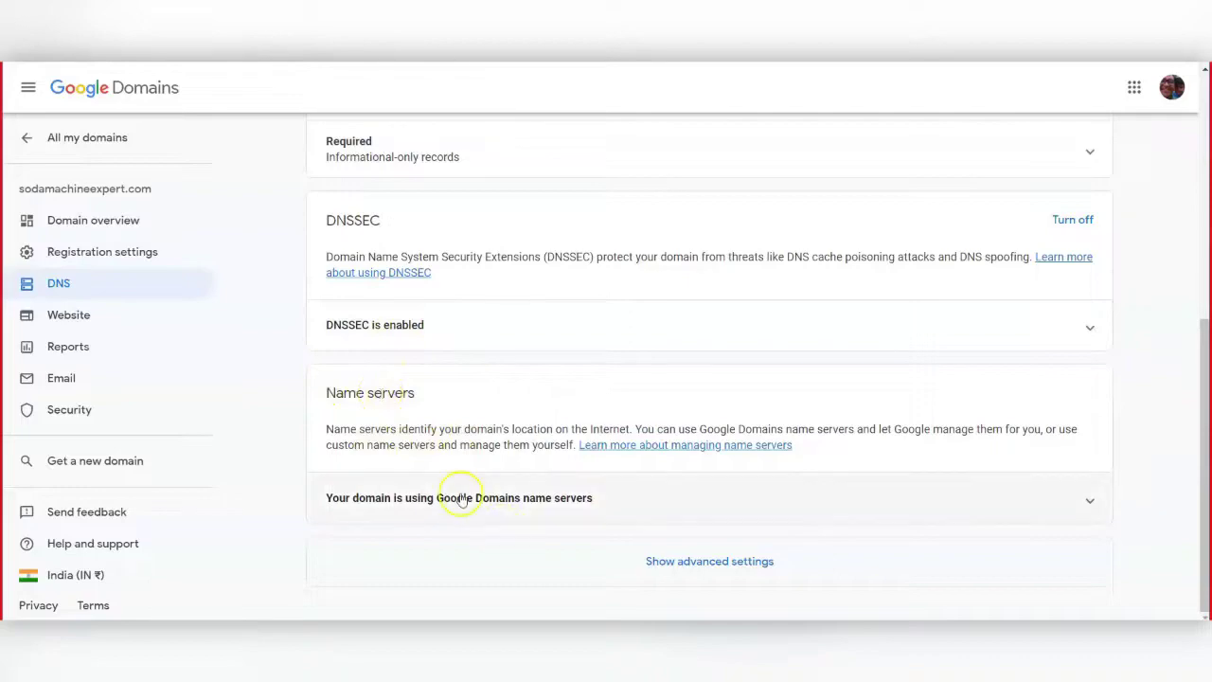
scroll(545, 360, "up", 2)
scroll(550, 365, "up", 2)
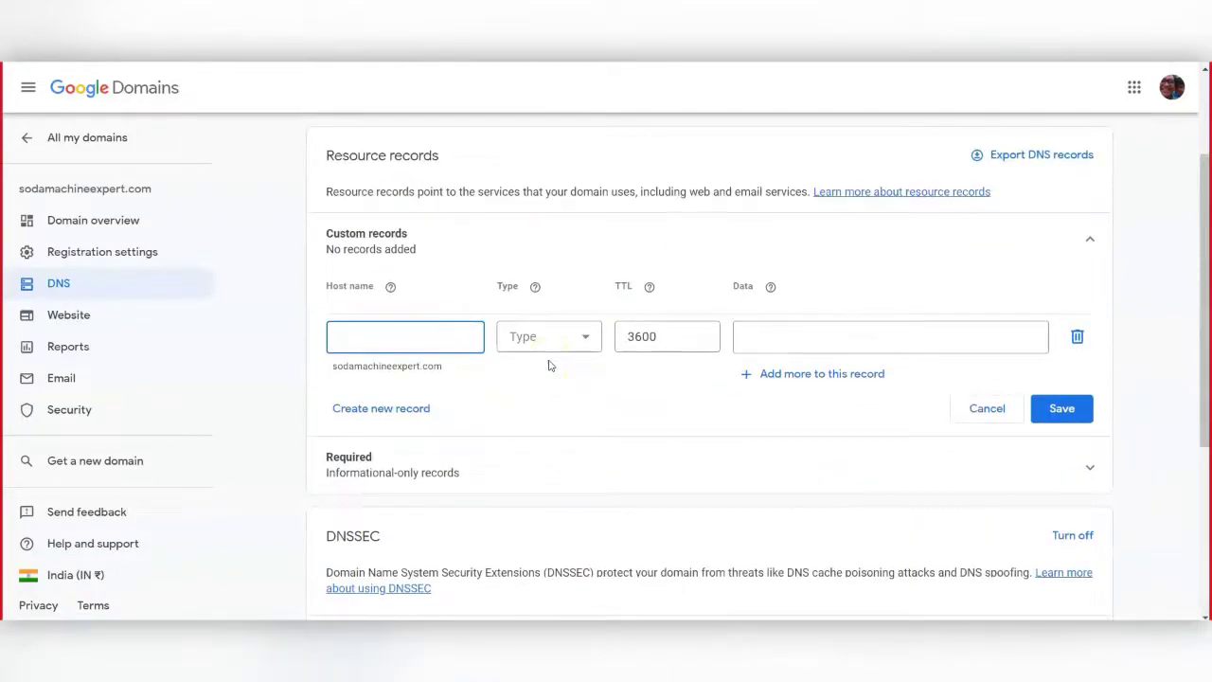
scroll(522, 294, "up", 2)
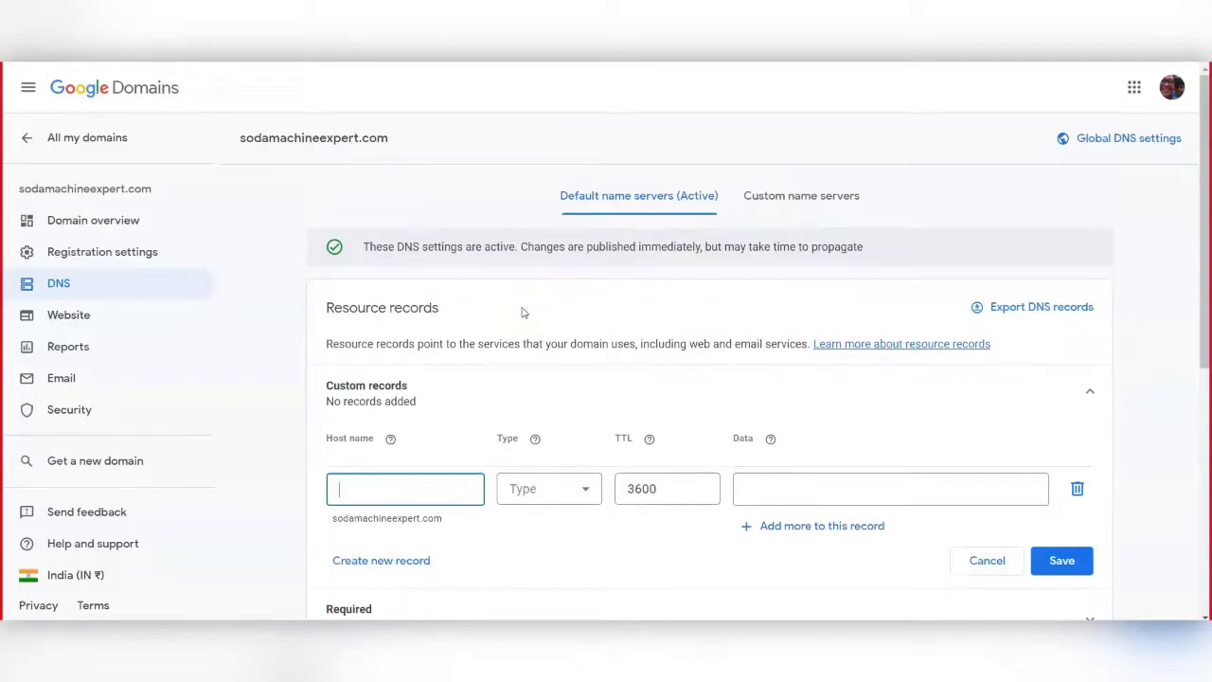
left_click(791, 201)
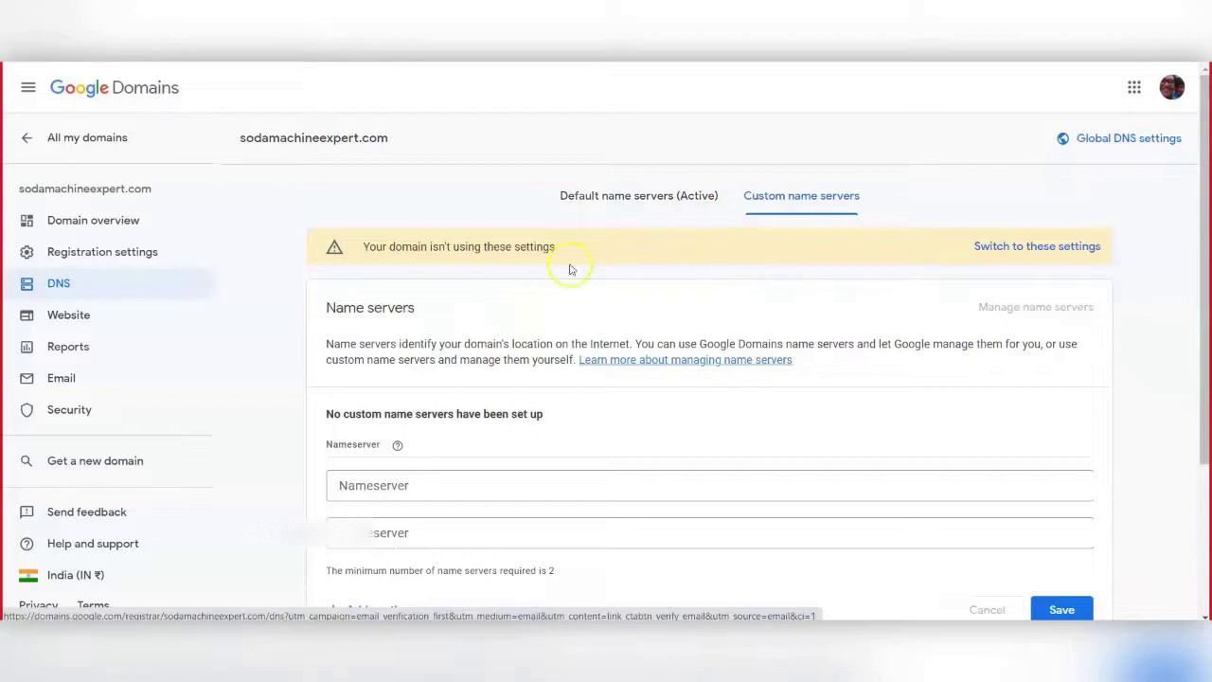
scroll(1118, 426, "down", 2)
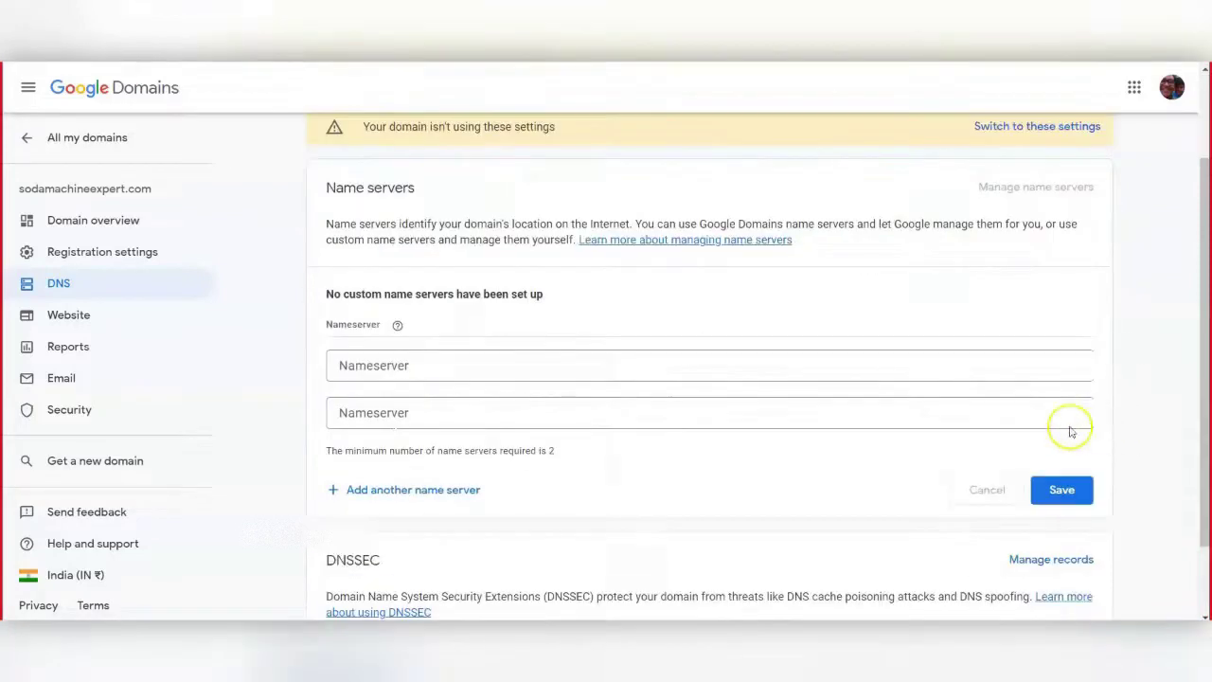
- Set the custom name servers to ns44.hostfizia.com and ns45.hostfizia.com and save them
left_click(430, 325)
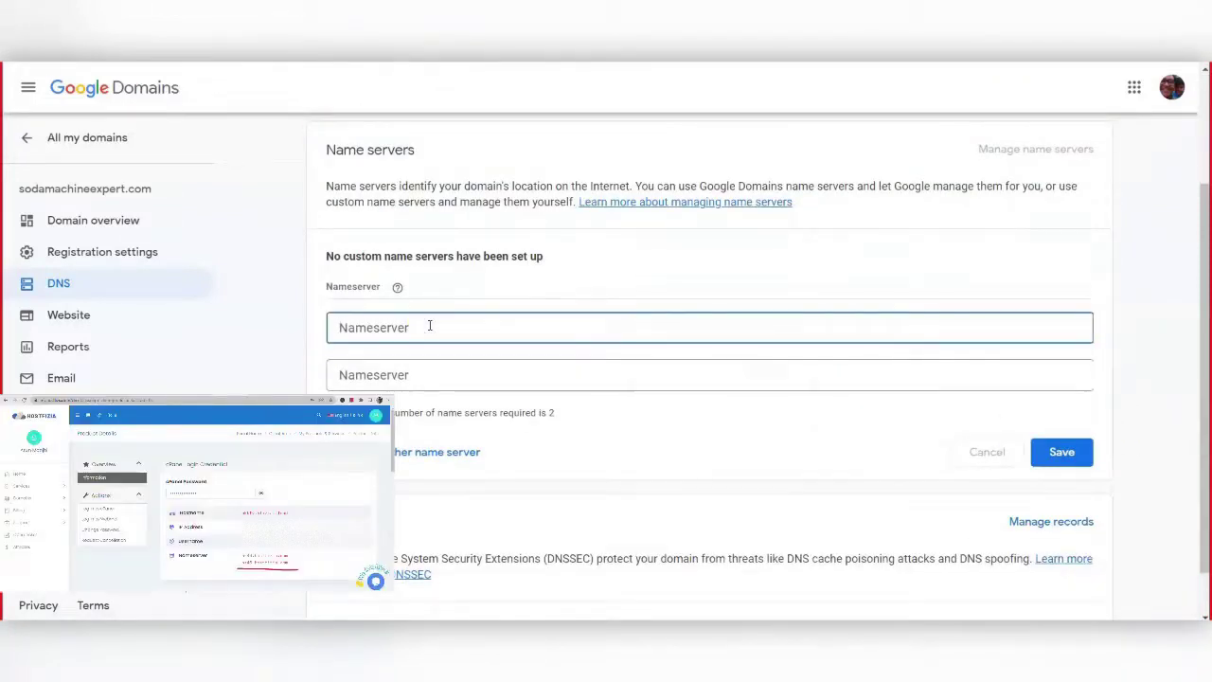
type("ns44")
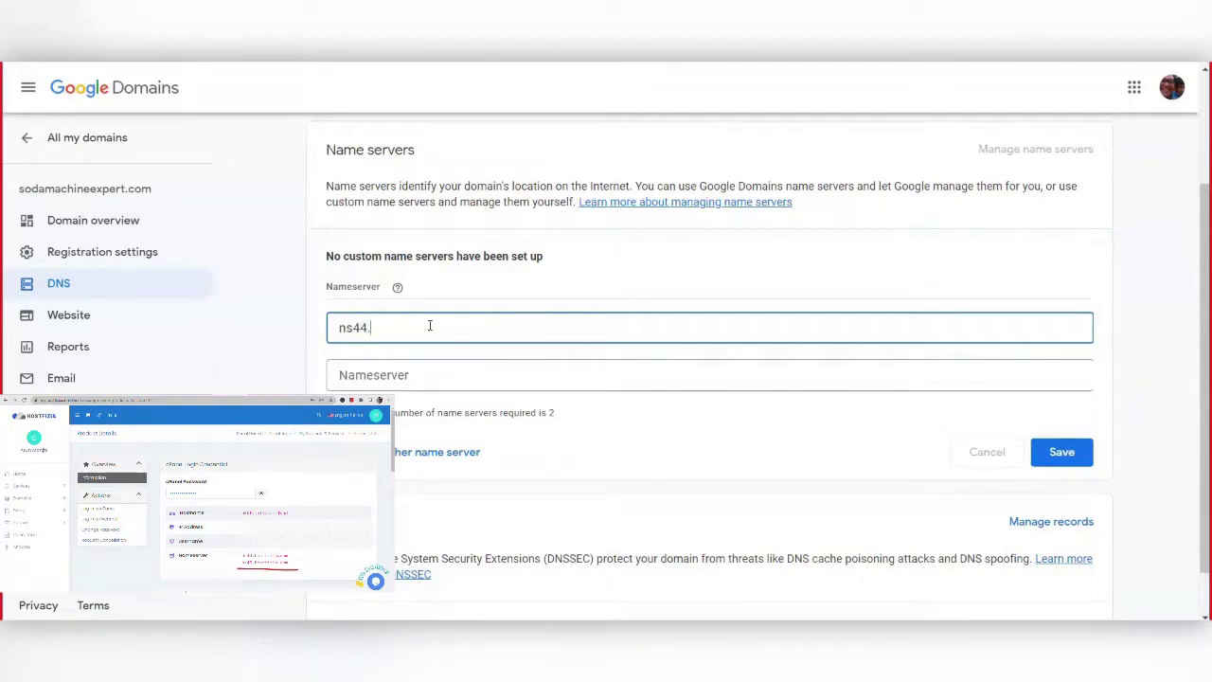
type(".hostfizia.com")
key("Tab")
type("ns")
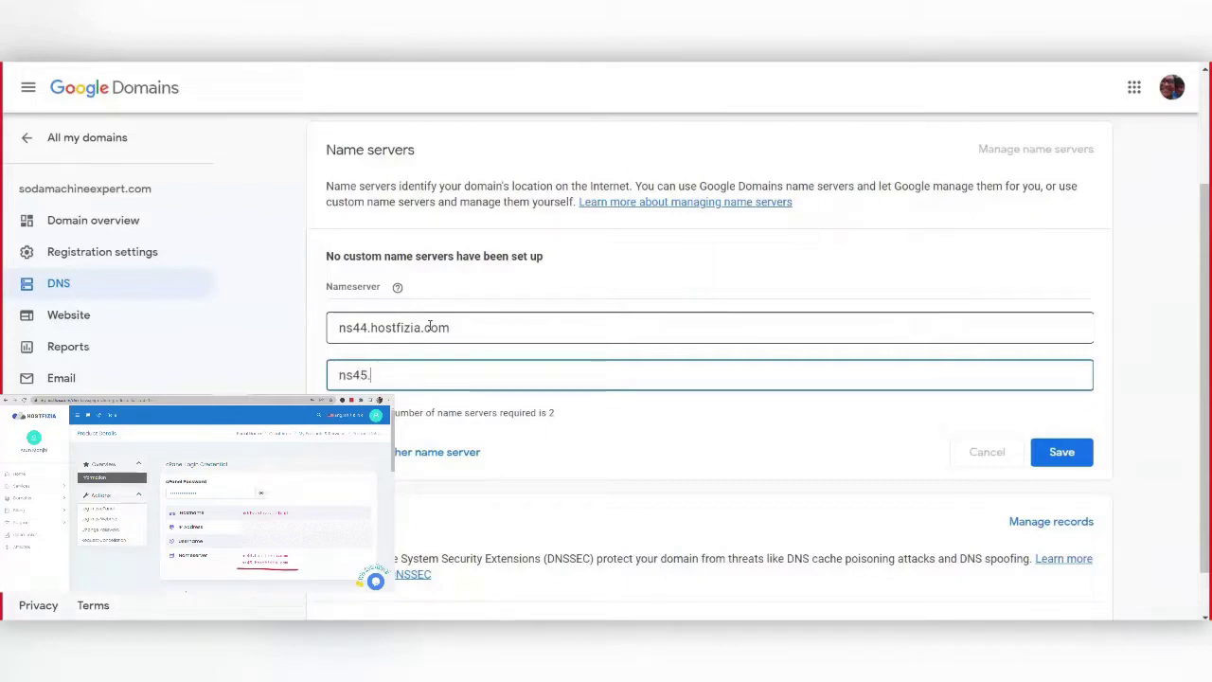
type("45.hostfizia.co")
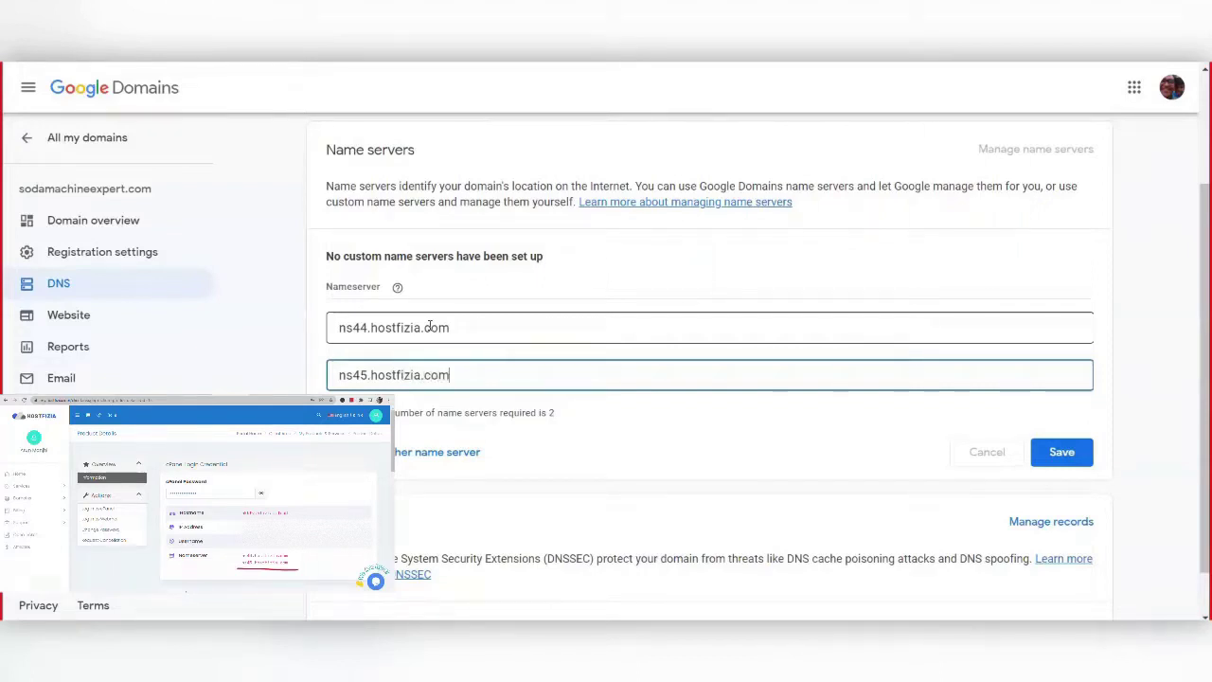
type("m")
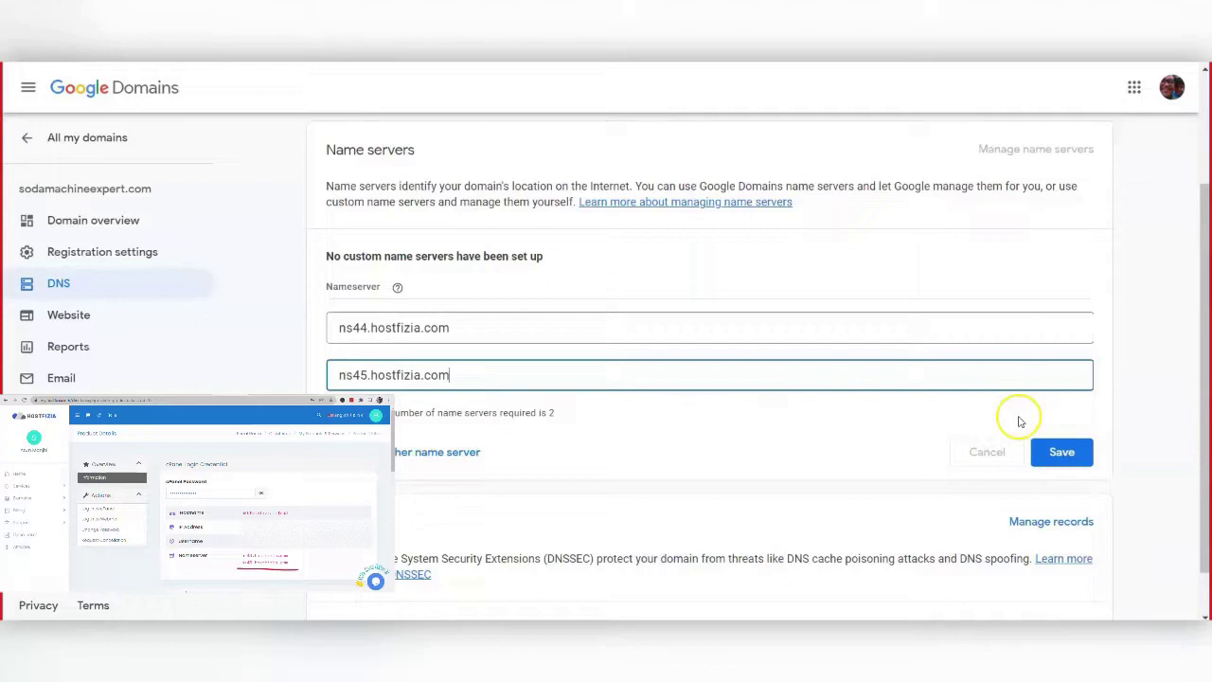
left_click(1061, 456)
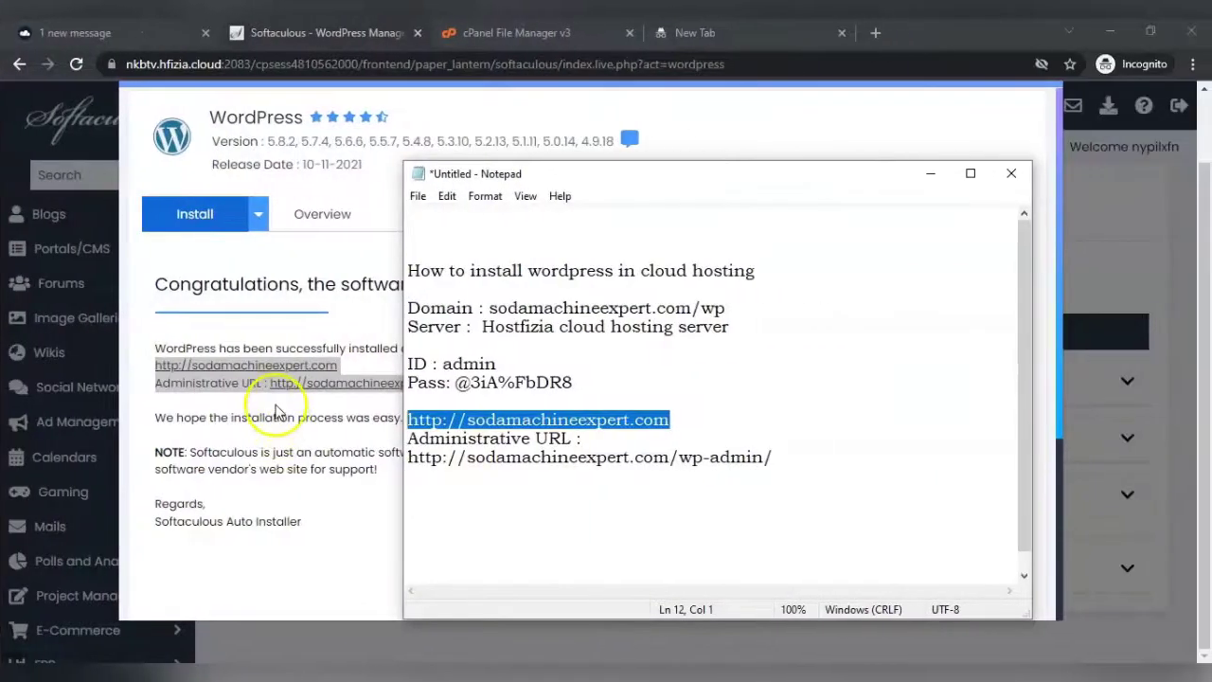
left_click(275, 402)
left_click(305, 368)
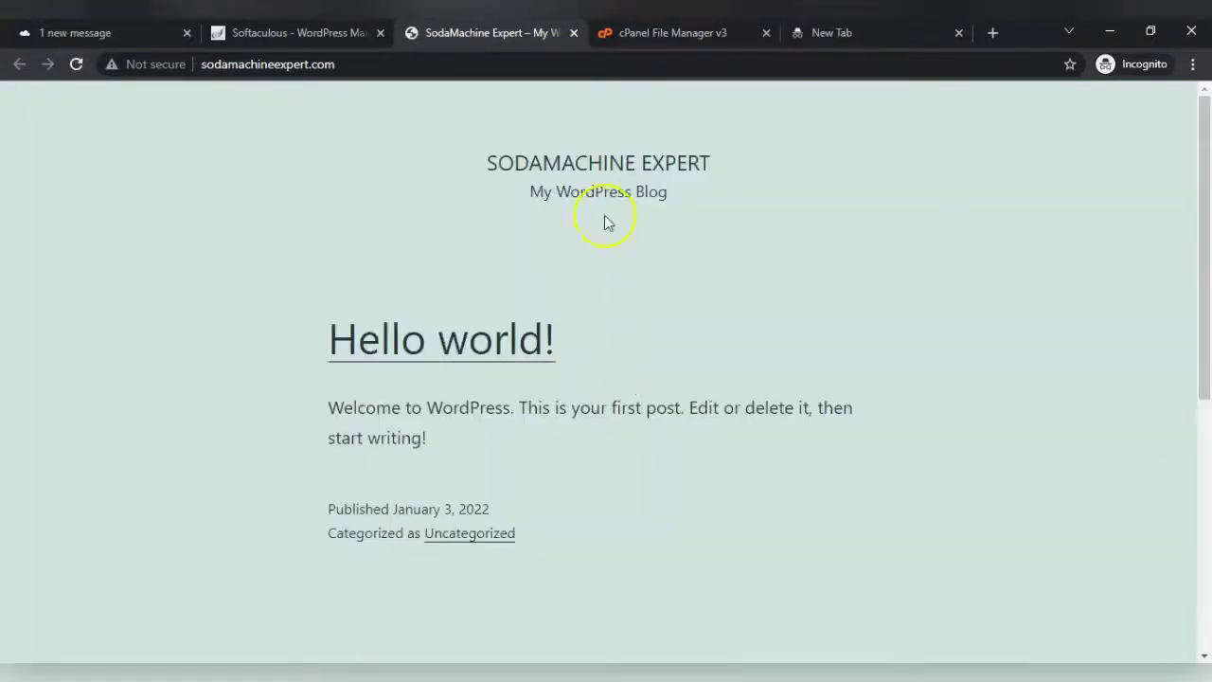
left_click_drag(494, 161, 718, 174)
left_click(557, 190)
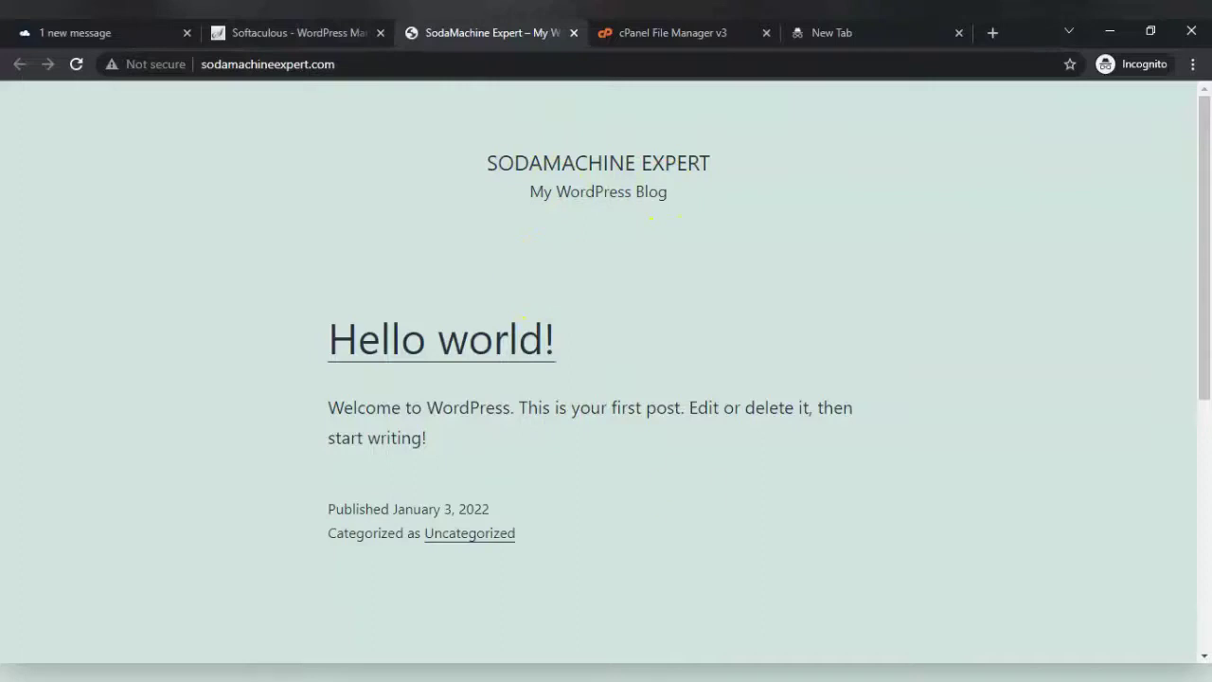
- Copy the wp-admin address from the Notepad notes and load it in the empty browser tab
key("alt+Tab")
left_click_drag(779, 456, 398, 453)
key("ctrl+c")
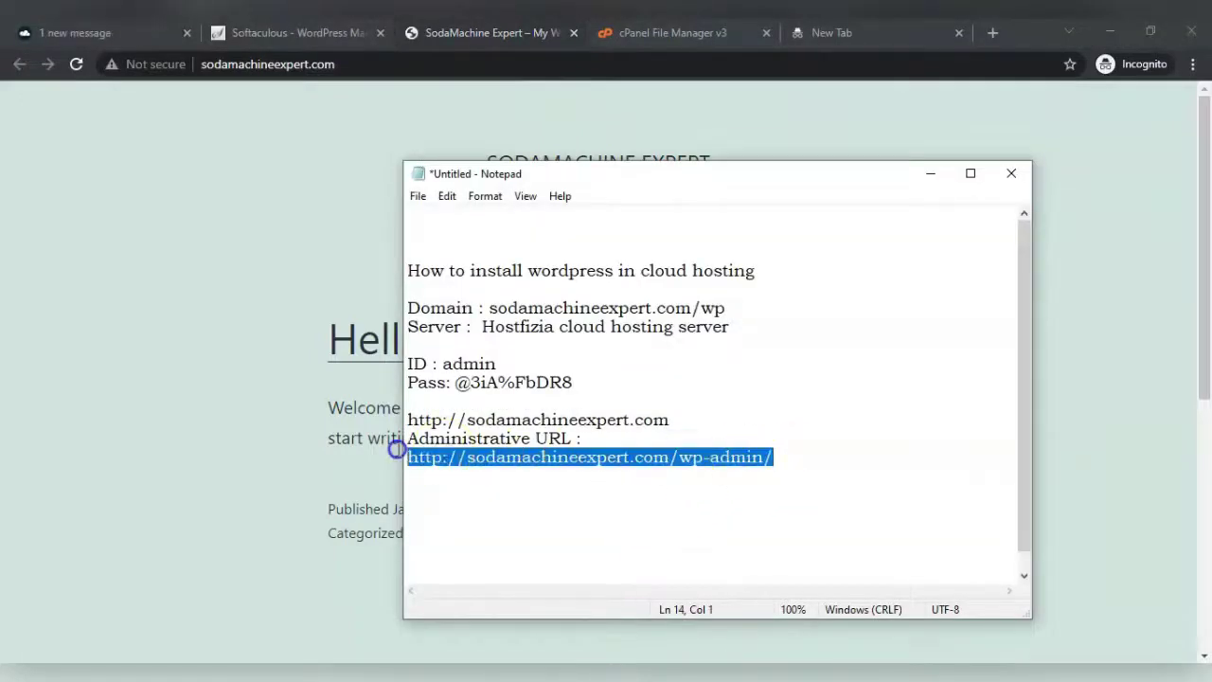
left_click(273, 338)
left_click(835, 32)
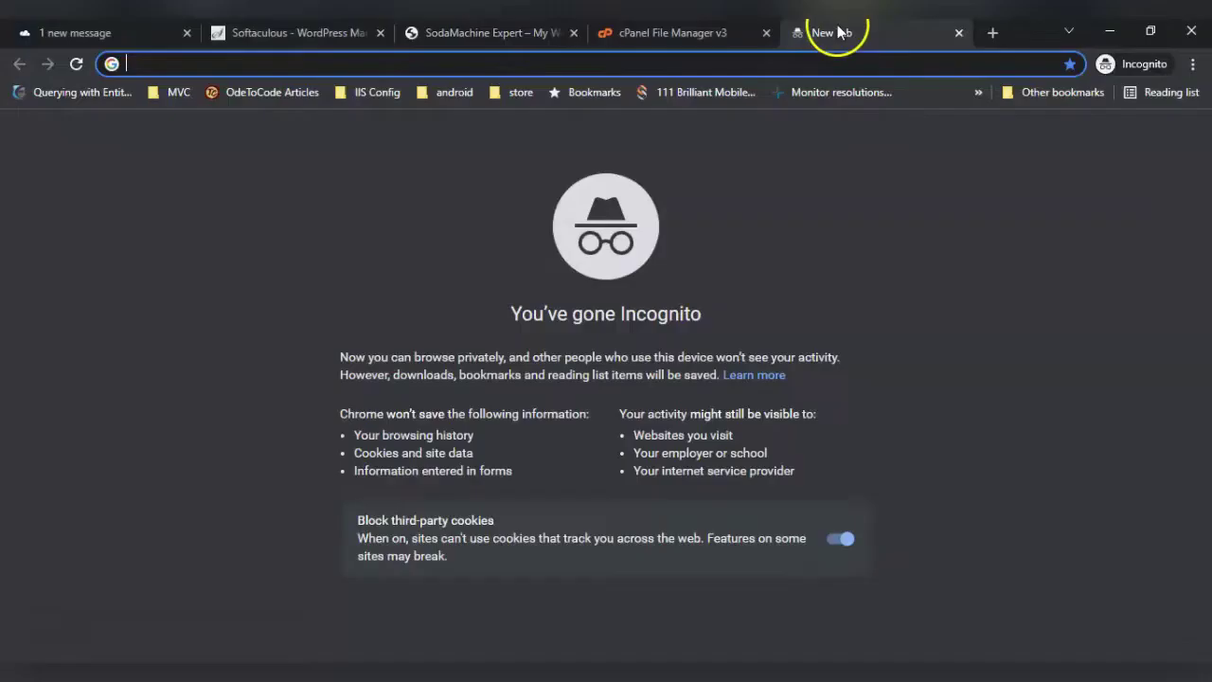
left_click(846, 62)
key("ctrl+v")
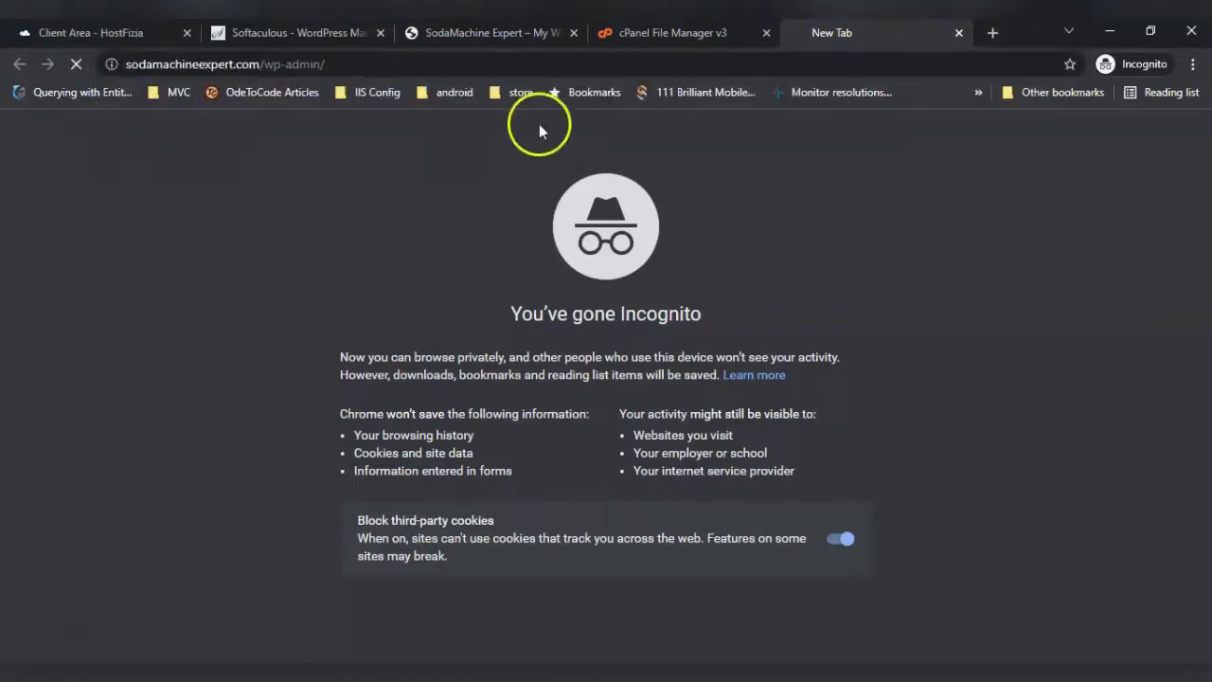
- Load the WordPress login page and copy the admin password from the Notepad notes
key("Return")
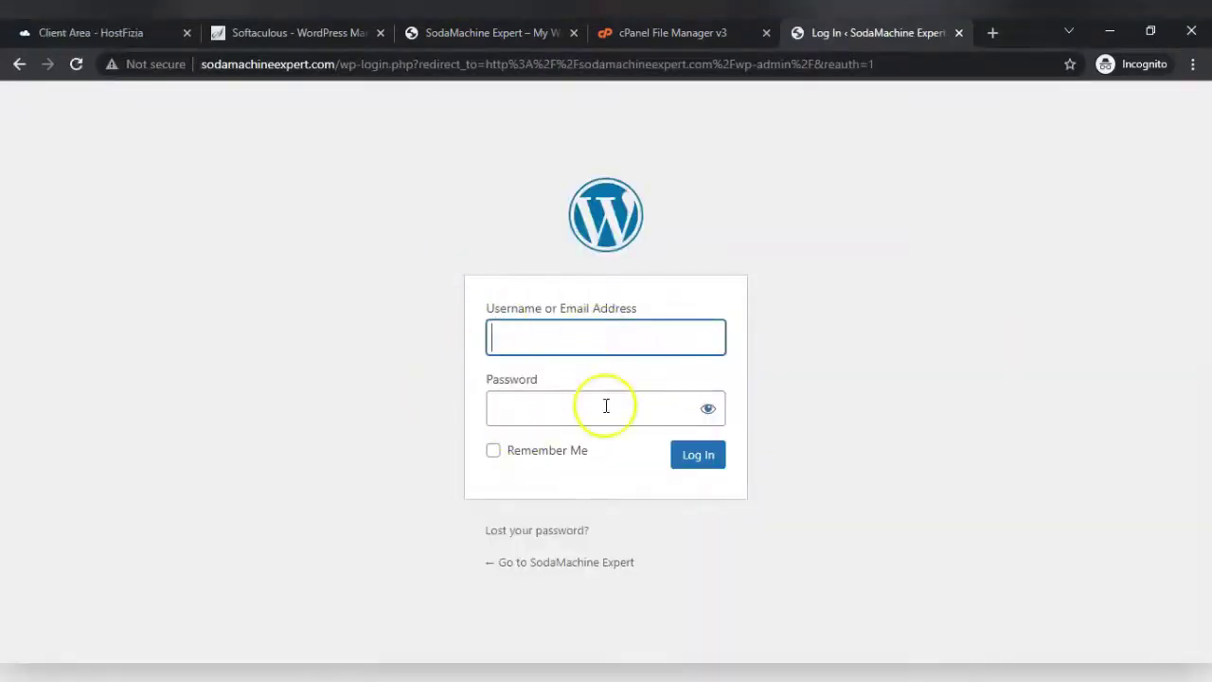
left_click(805, 679)
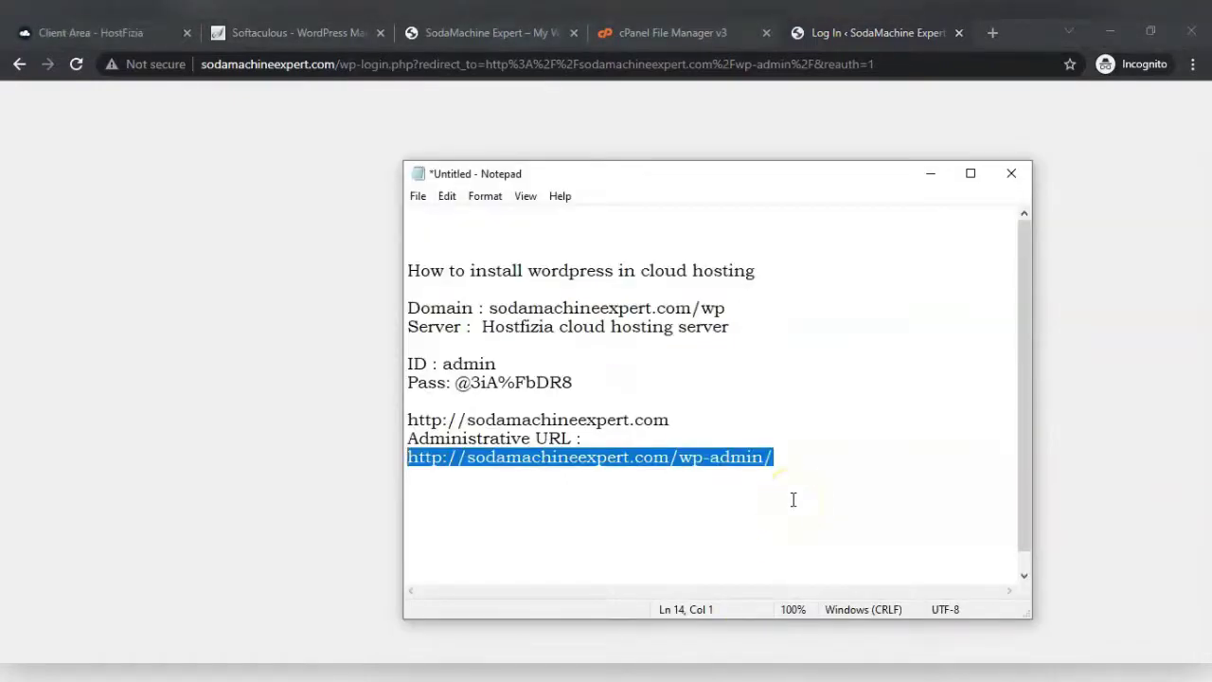
left_click_drag(457, 383, 574, 384)
left_click(332, 354)
- Log in to WordPress with the username admin and the account password, with Remember Me enabled
left_click(556, 338)
type("admin")
key("Tab")
key("ctrl+v")
left_click(494, 451)
left_click(698, 455)
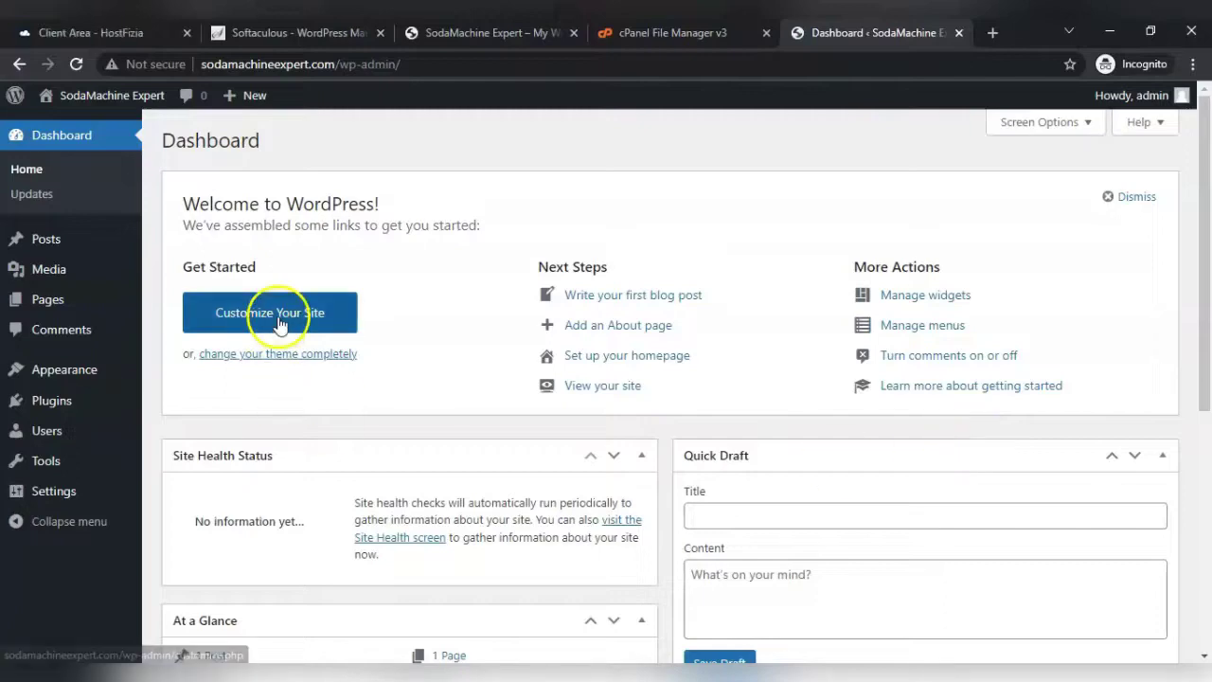
- Look over the WordPress dashboard, then open the site customizer and the tagline for editing in Site Identity
scroll(358, 317, "down", 5)
scroll(338, 306, "up", 4)
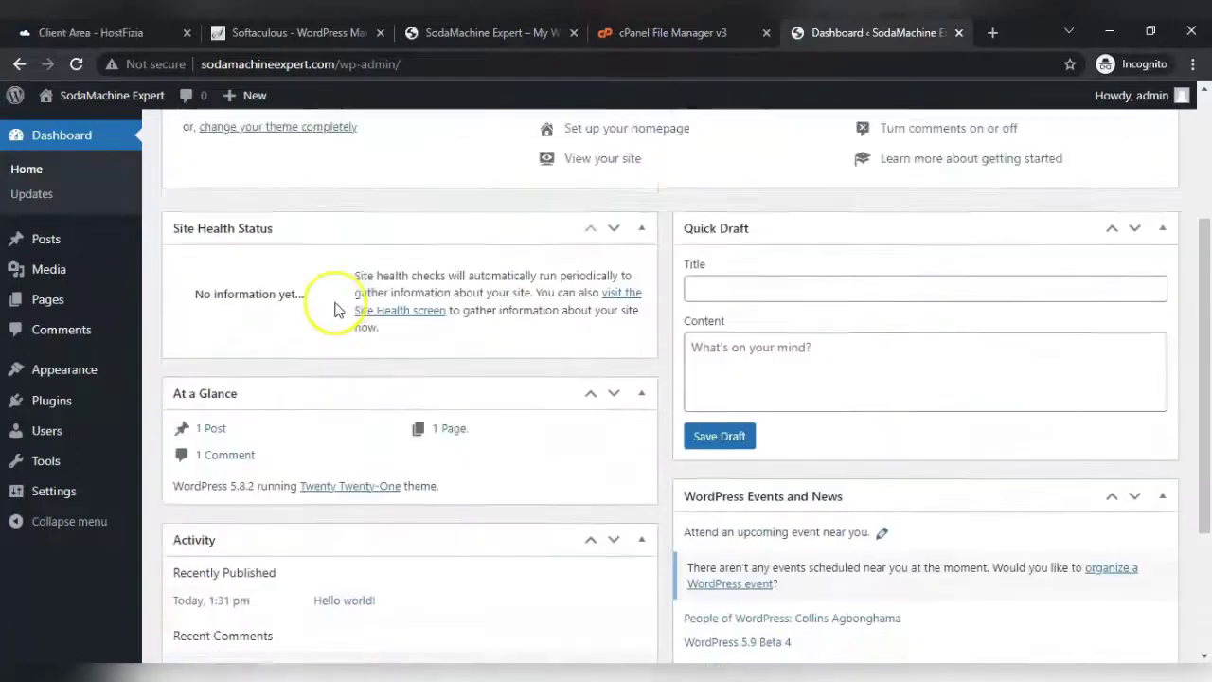
scroll(101, 180, "up", 1)
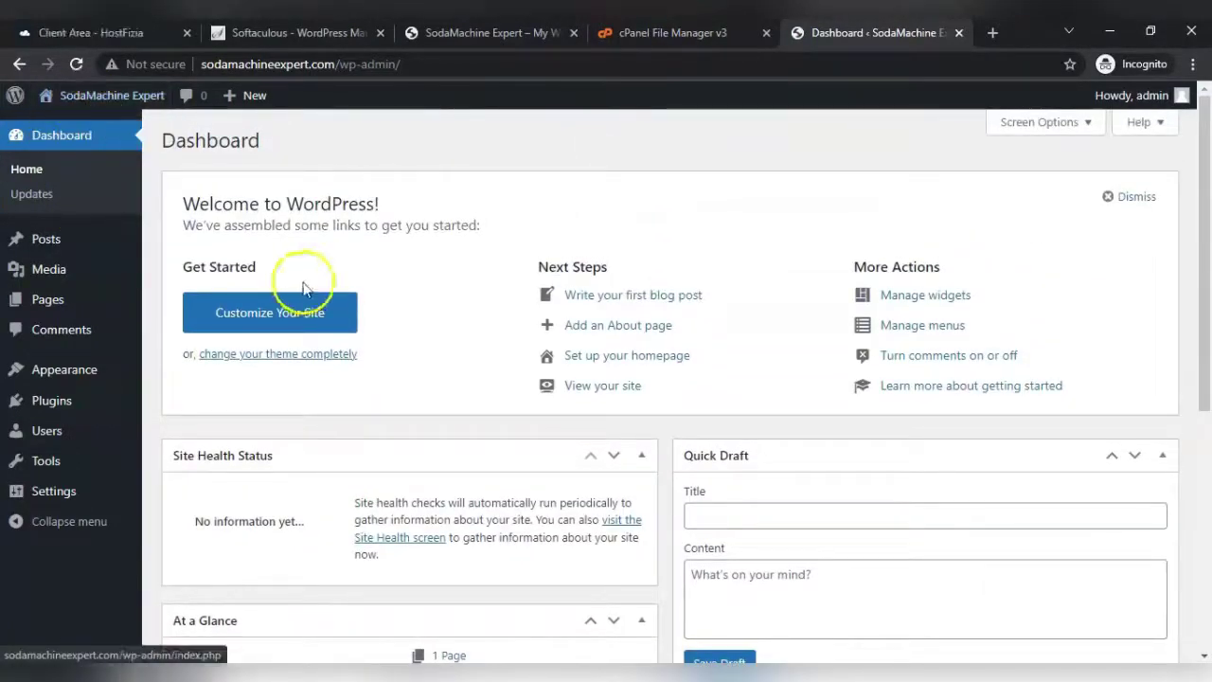
left_click(269, 314)
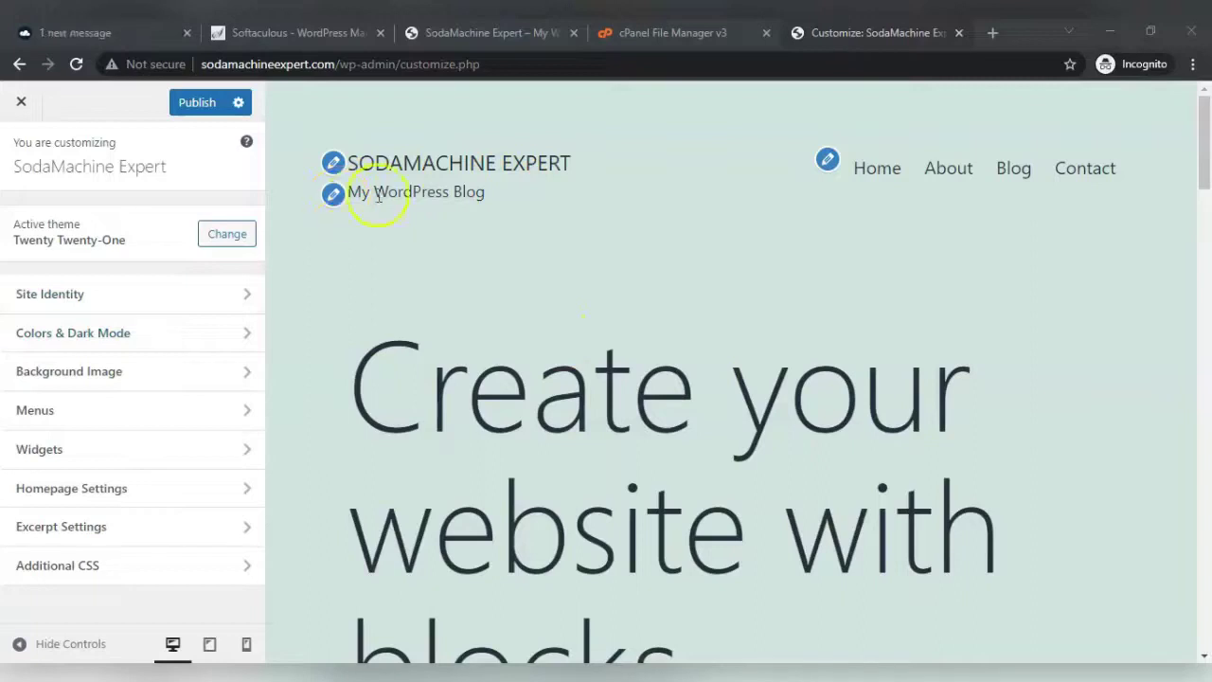
left_click_drag(360, 163, 571, 165)
left_click(333, 195)
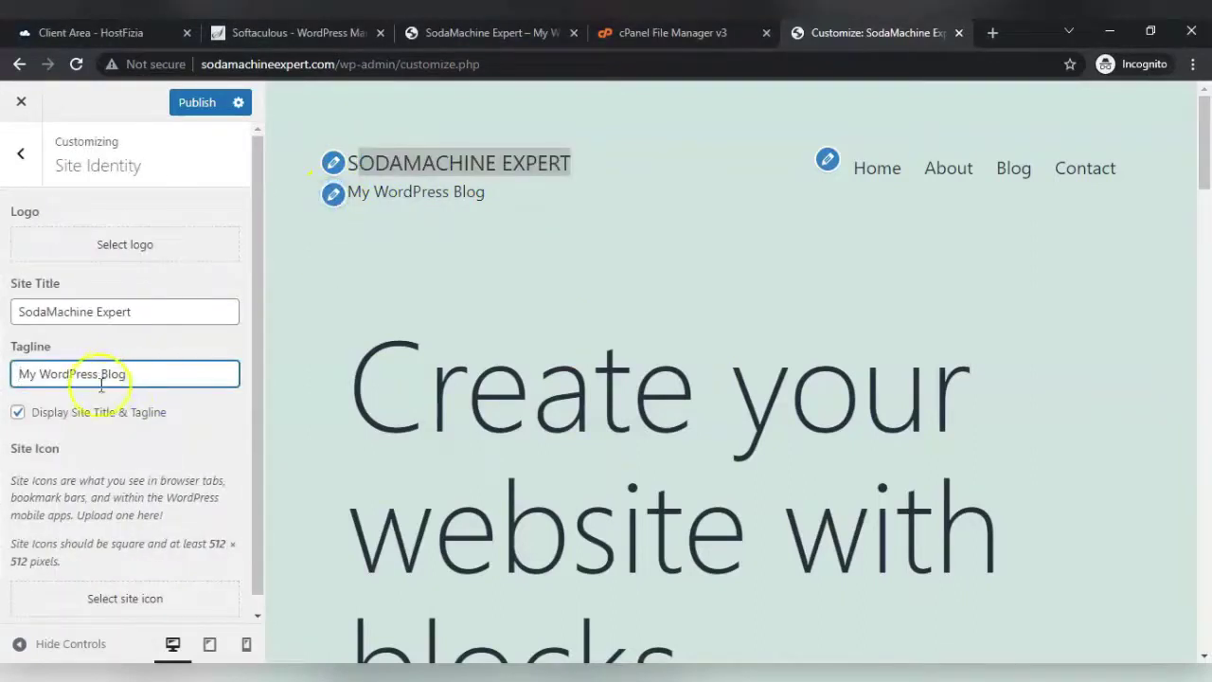
- Set the site tagline to "Soda Machine Services" and publish the change
left_click_drag(181, 376, 14, 372)
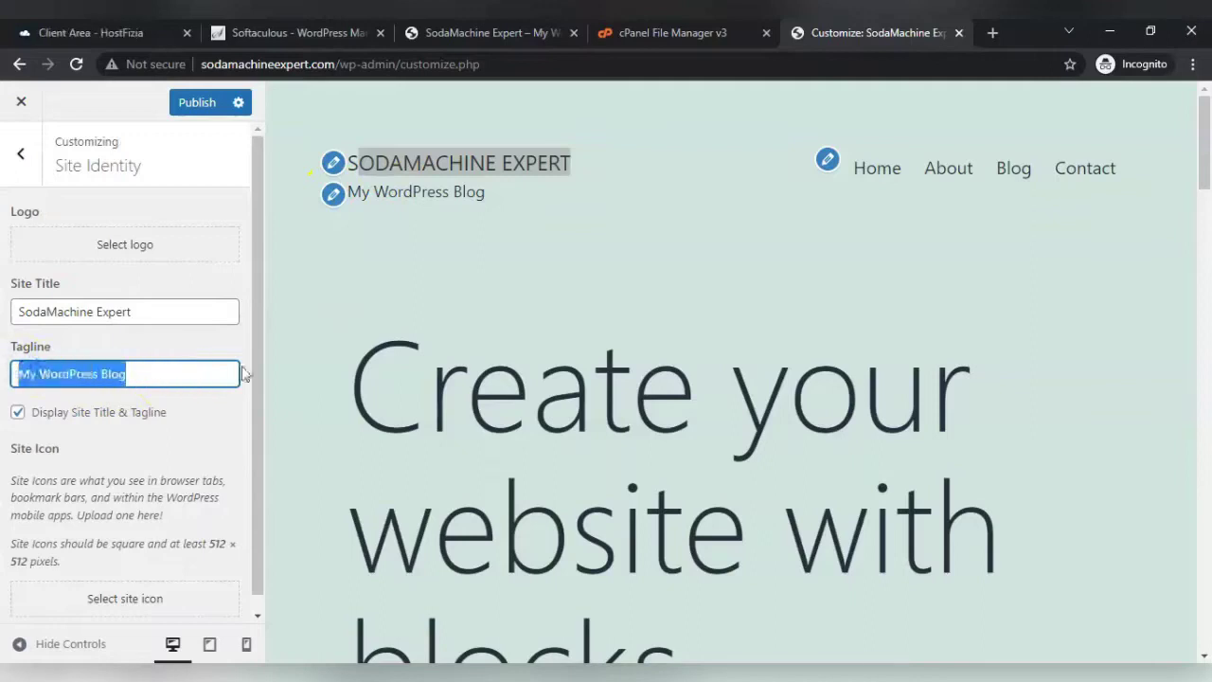
type("Soda")
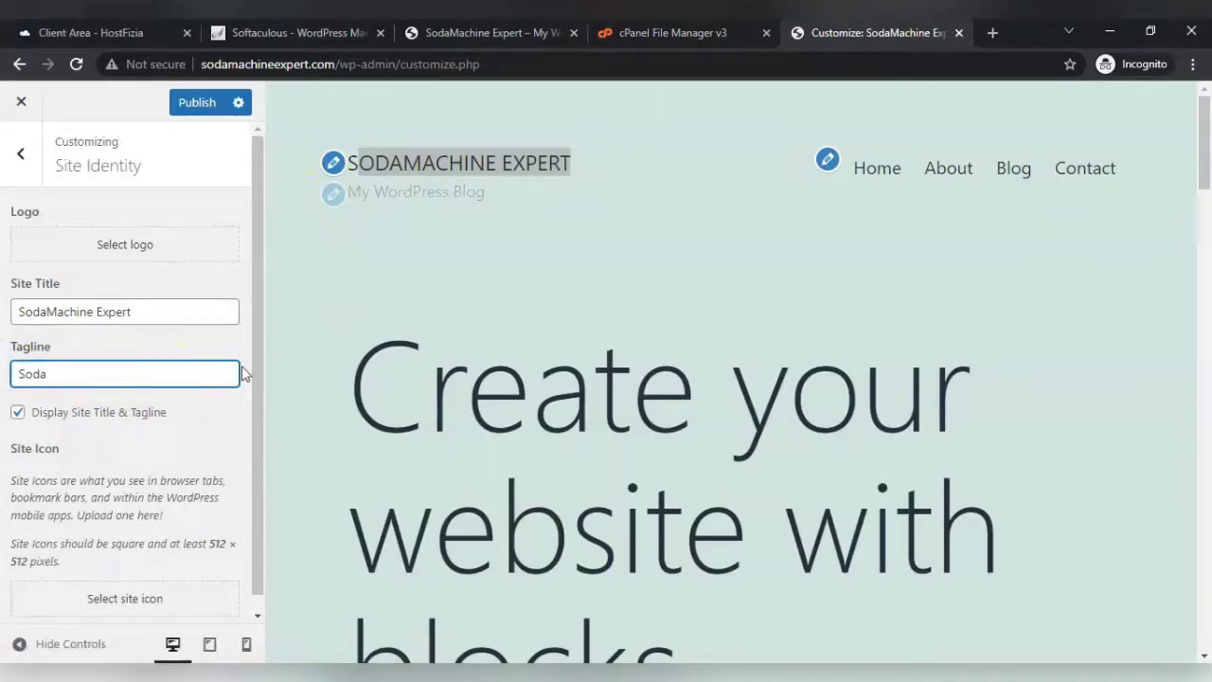
type(" Maching Services")
left_click(97, 375)
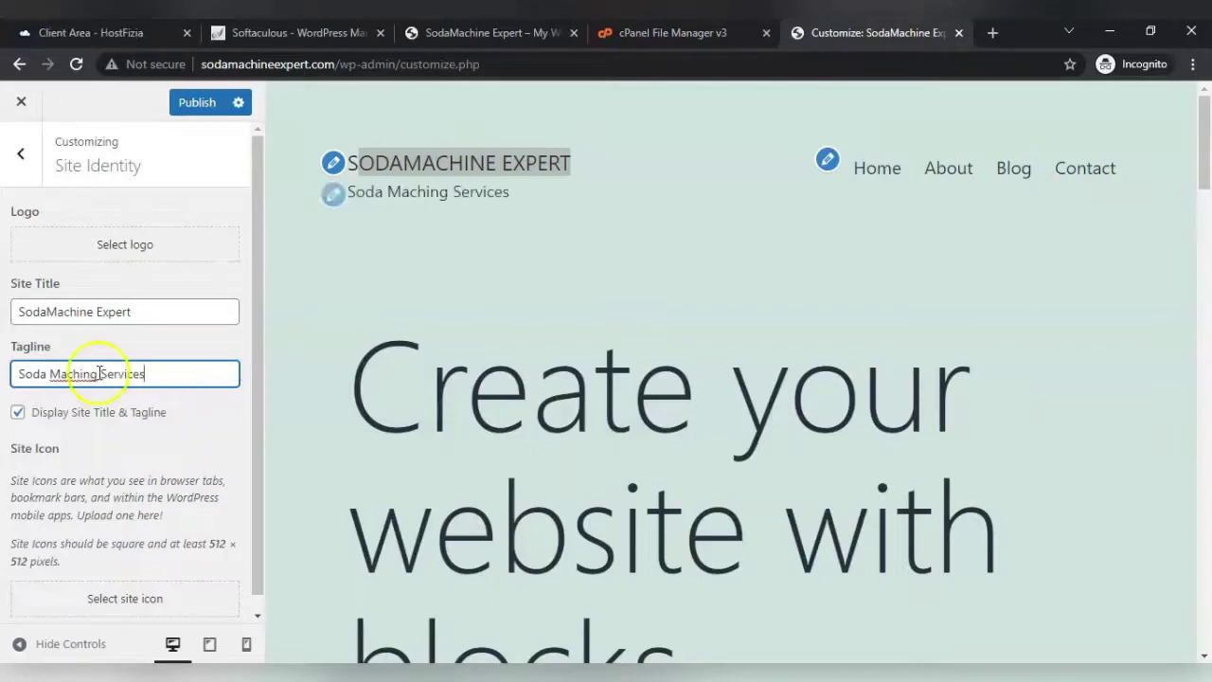
key("BackSpace")
type("e")
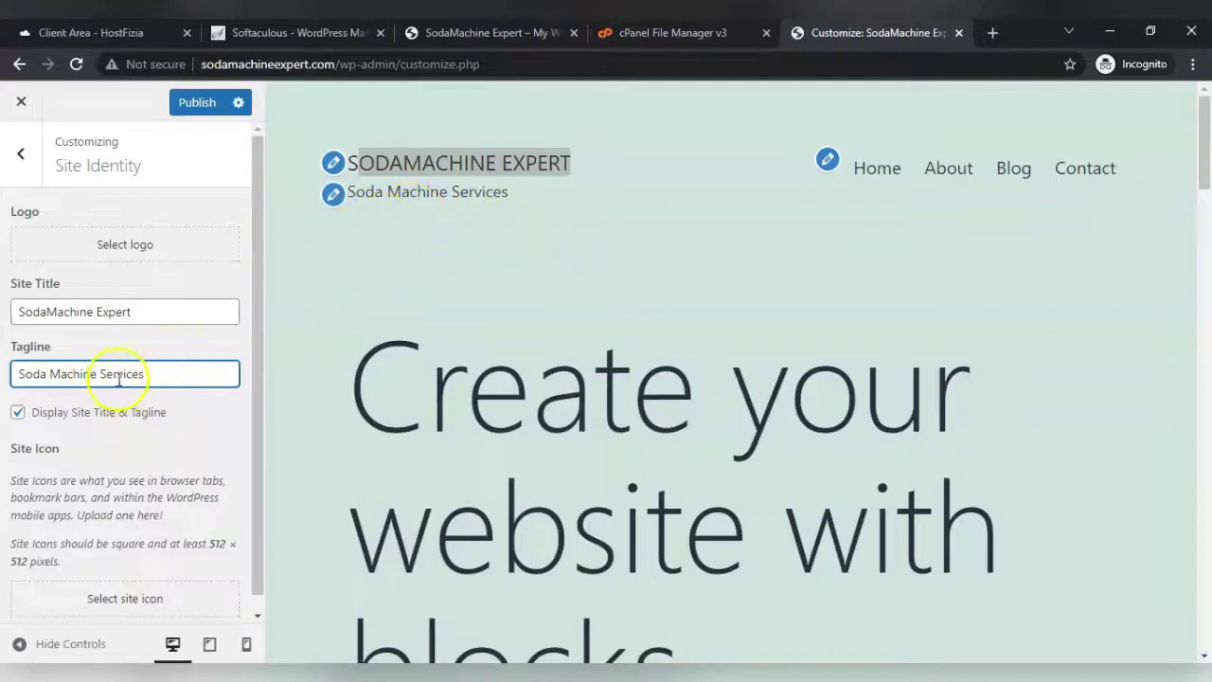
left_click(197, 102)
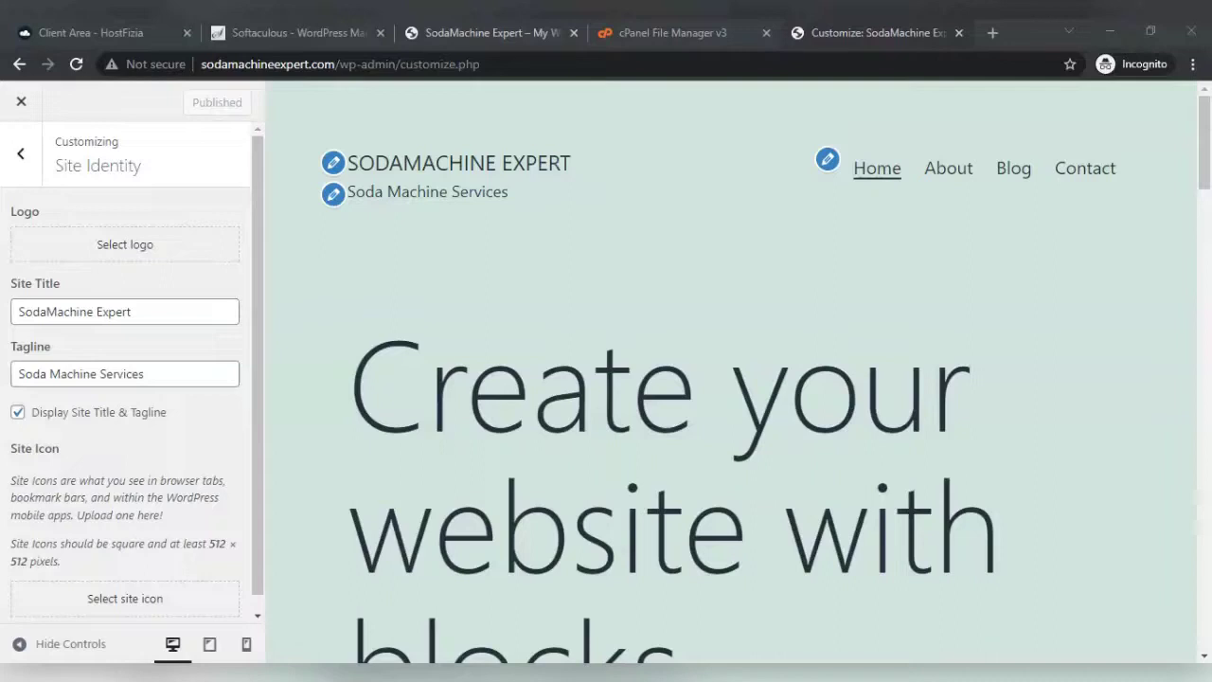
- Reload the live sodamachineexpert.com site, check its tagline, and look through the home page
left_click(483, 35)
left_click(375, 68)
key("Return")
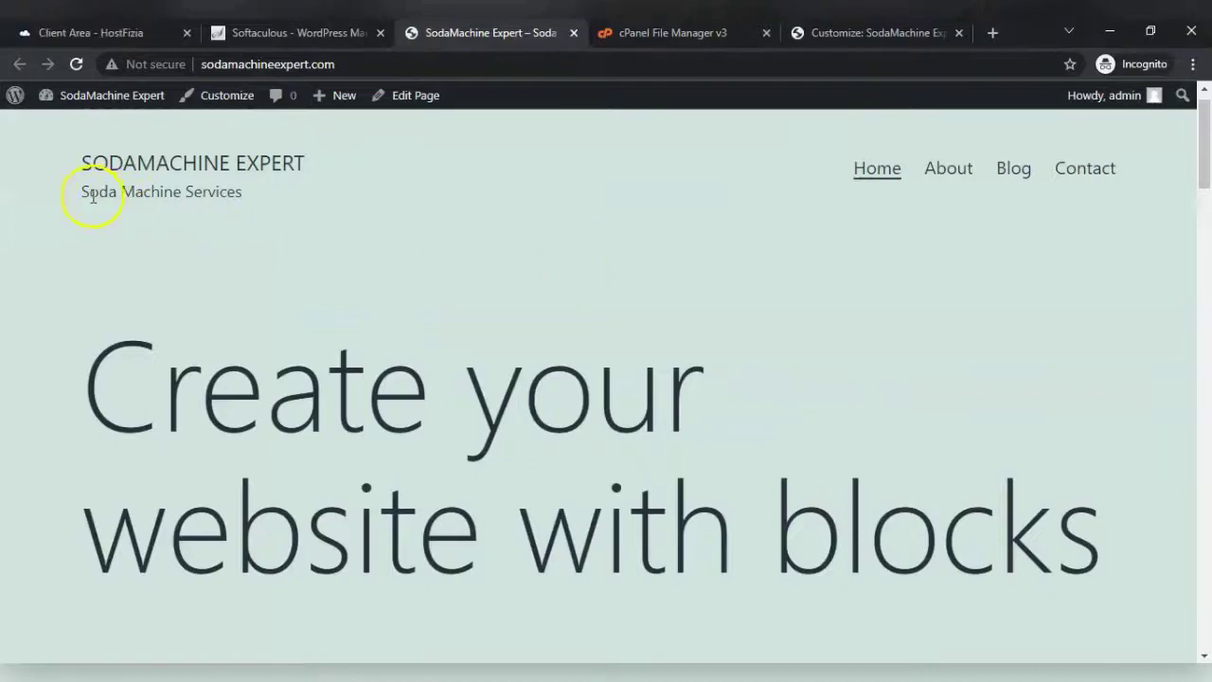
left_click_drag(85, 195, 264, 191)
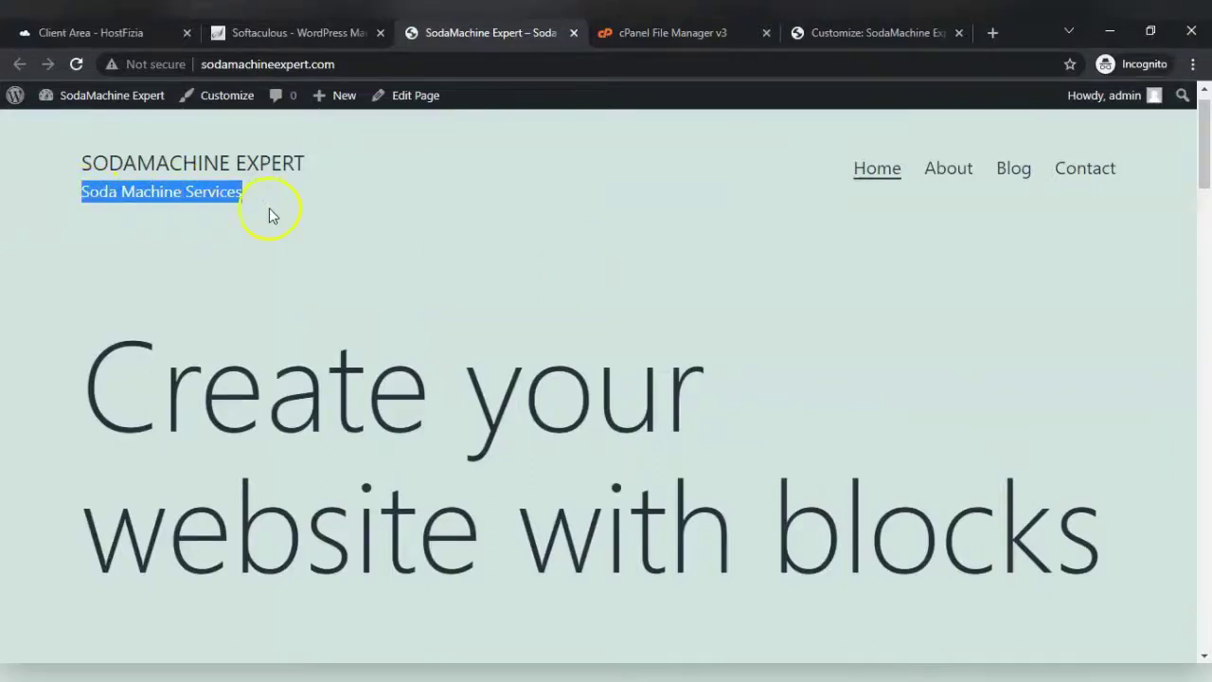
scroll(338, 257, "down", 10)
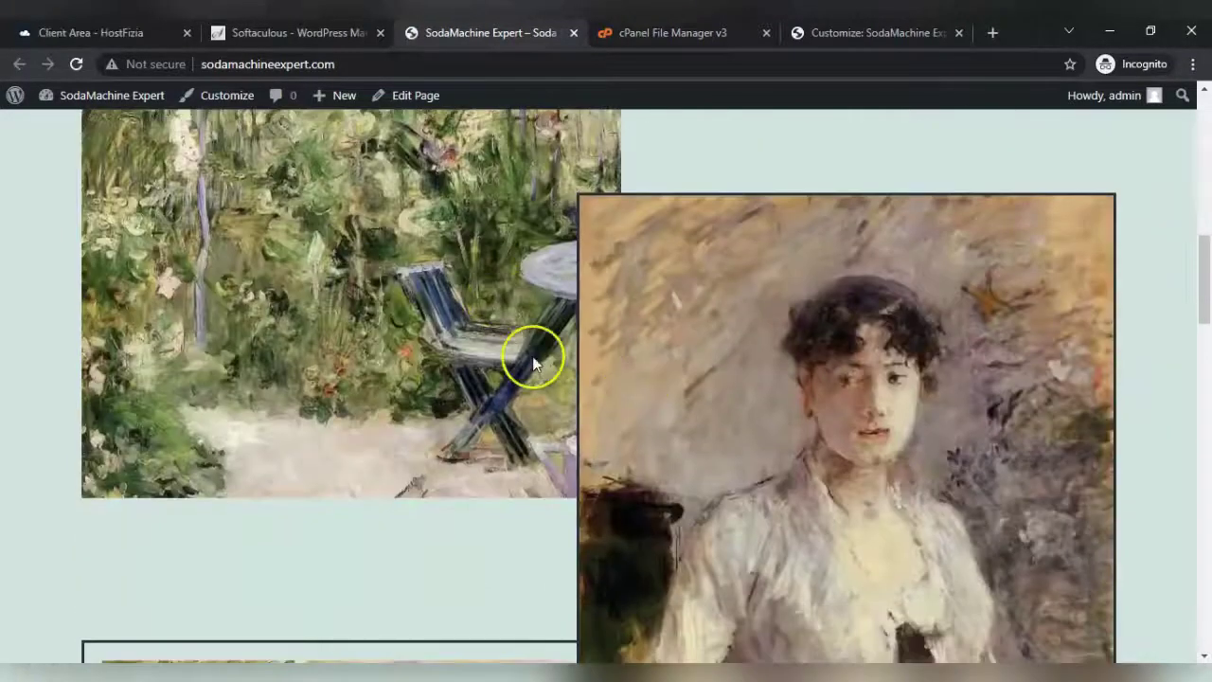
scroll(532, 357, "up", 3)
scroll(533, 356, "up", 7)
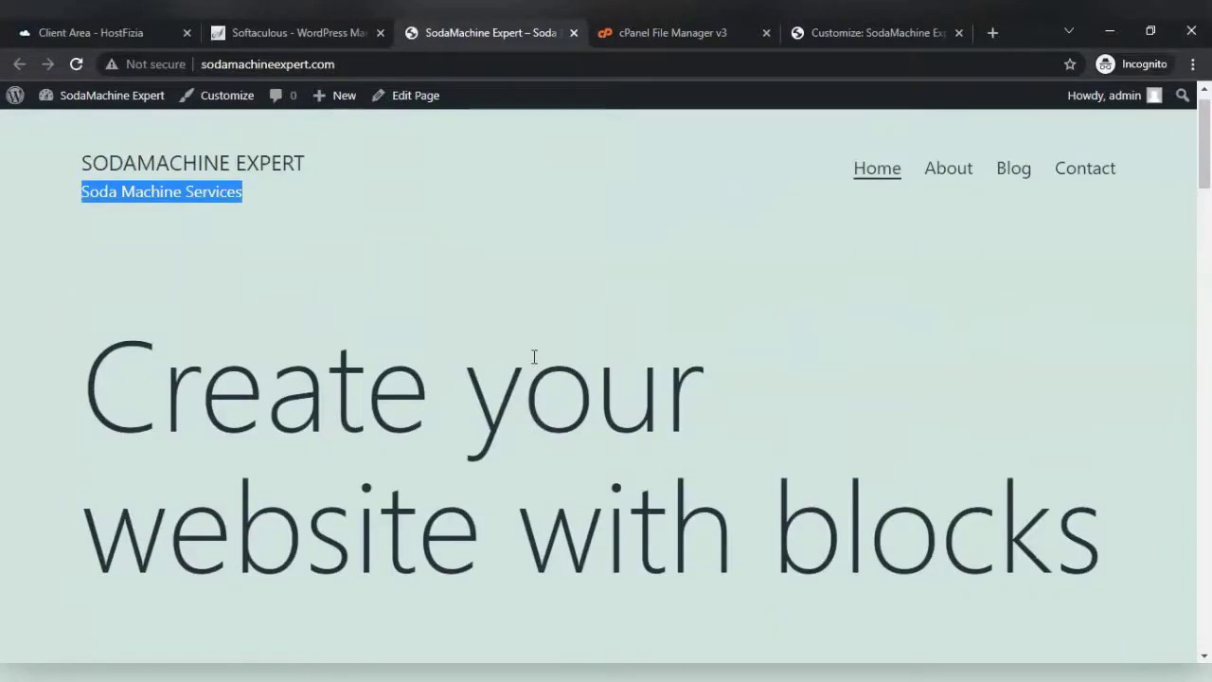
scroll(534, 357, "down", 10)
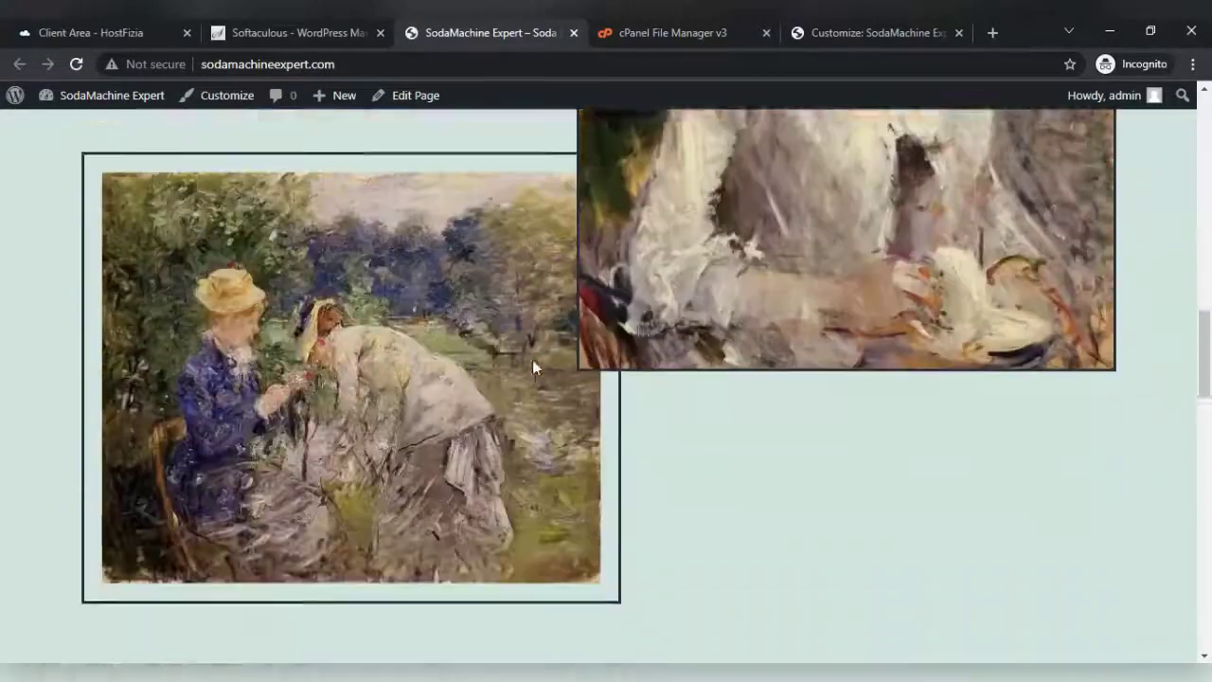
scroll(534, 368, "down", 10)
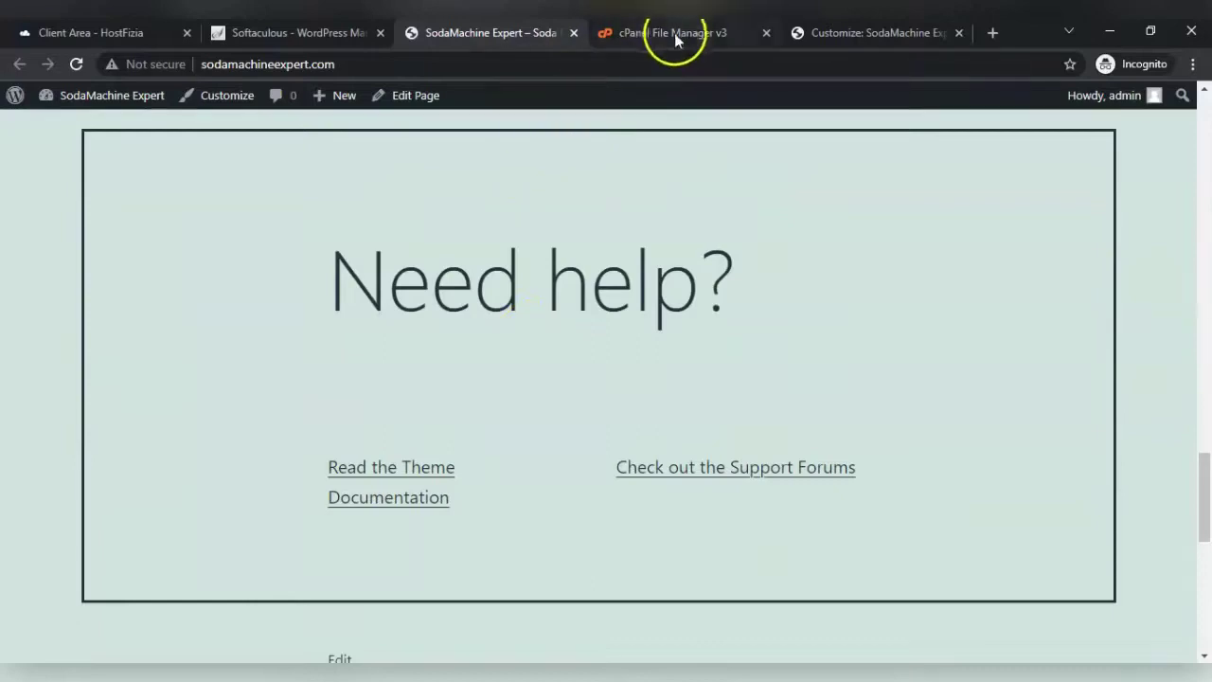
- Switch to cPanel File Manager and reload it to refresh the folder listing
left_click(677, 32)
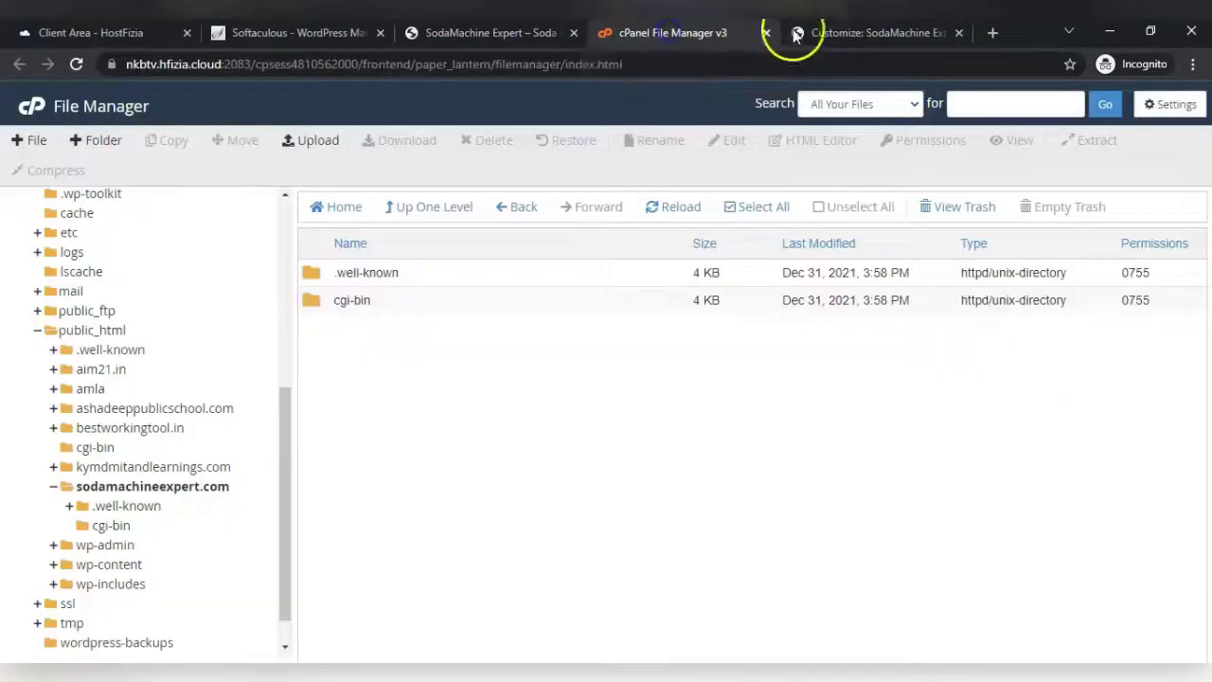
left_click(796, 34)
left_click(703, 36)
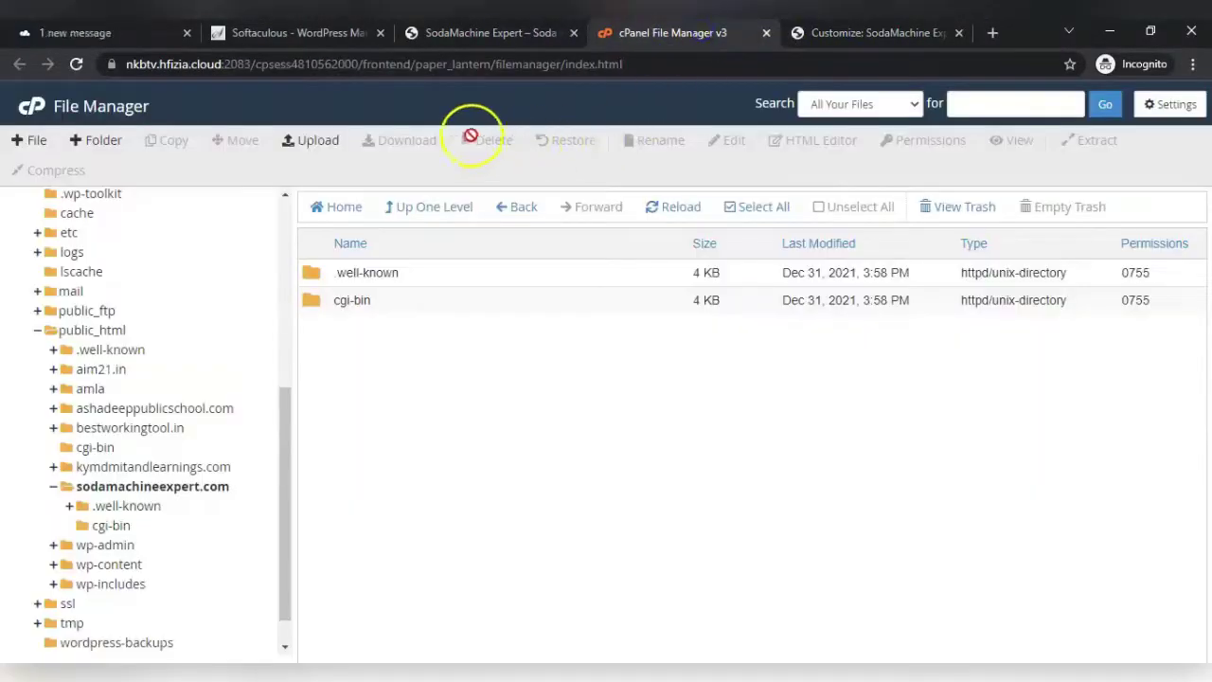
left_click(649, 65)
key("Return")
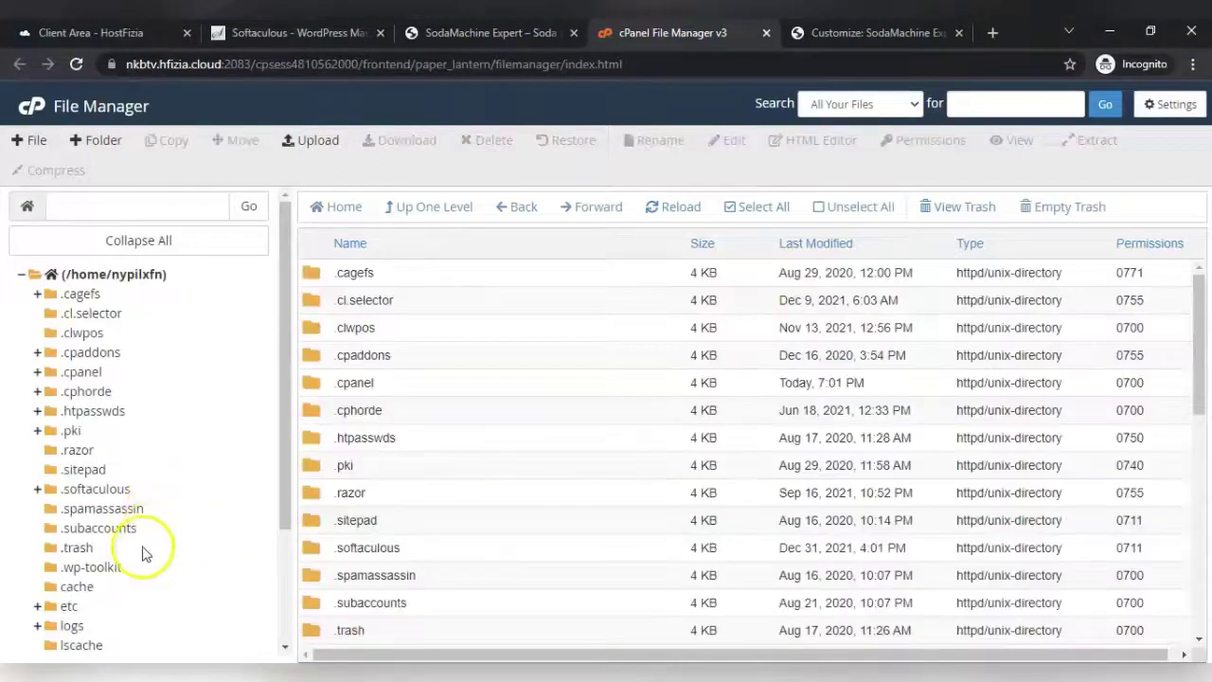
- Open the sodamachineexpert.com folder inside public_html and look through its WordPress files
scroll(95, 540, "down", 2)
left_click(37, 545)
scroll(148, 569, "down", 4)
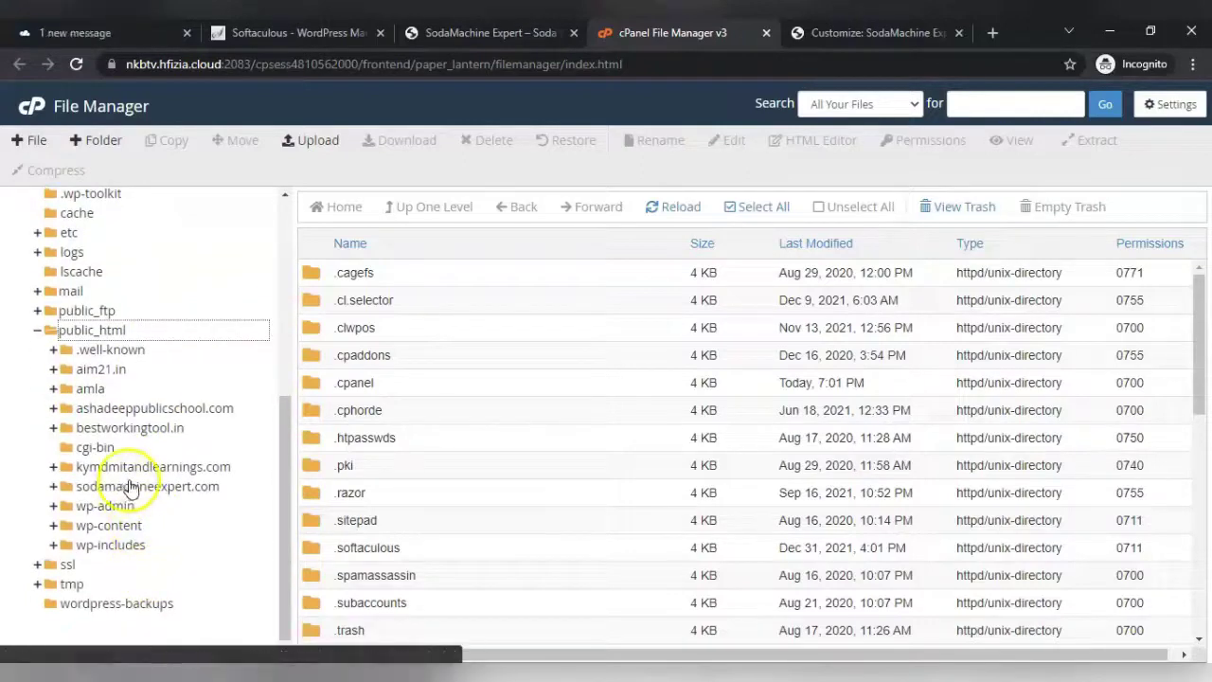
left_click(157, 487)
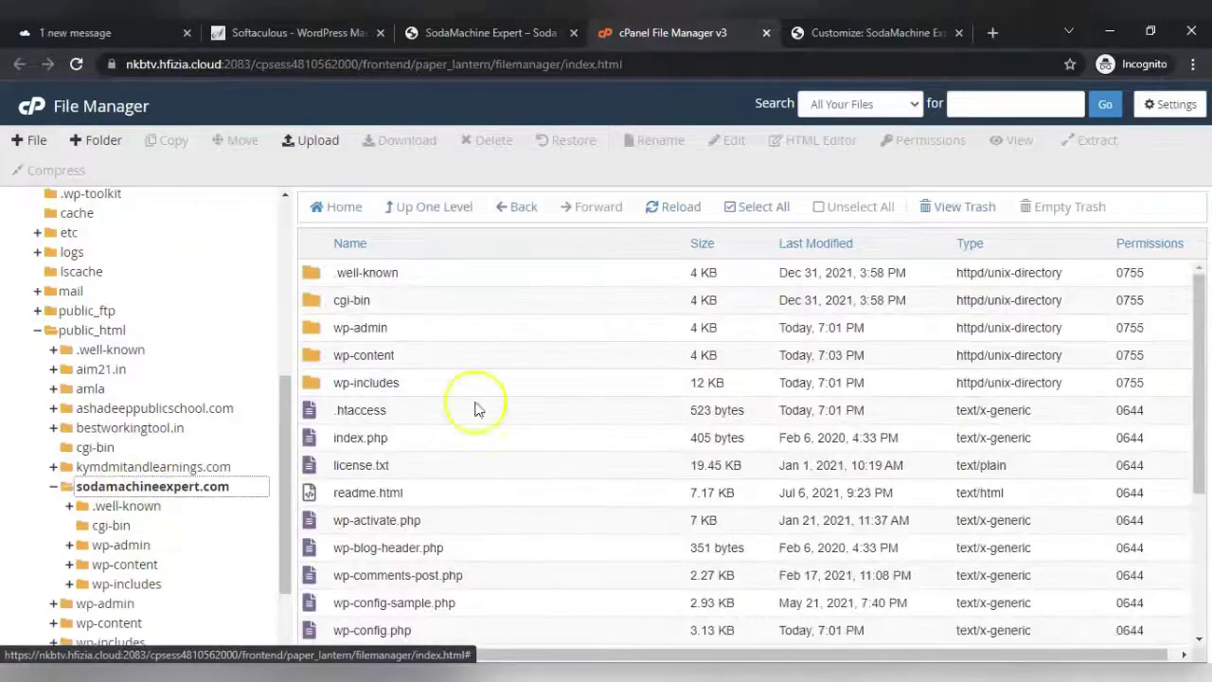
scroll(469, 454, "down", 5)
scroll(483, 596, "up", 1)
scroll(433, 343, "up", 4)
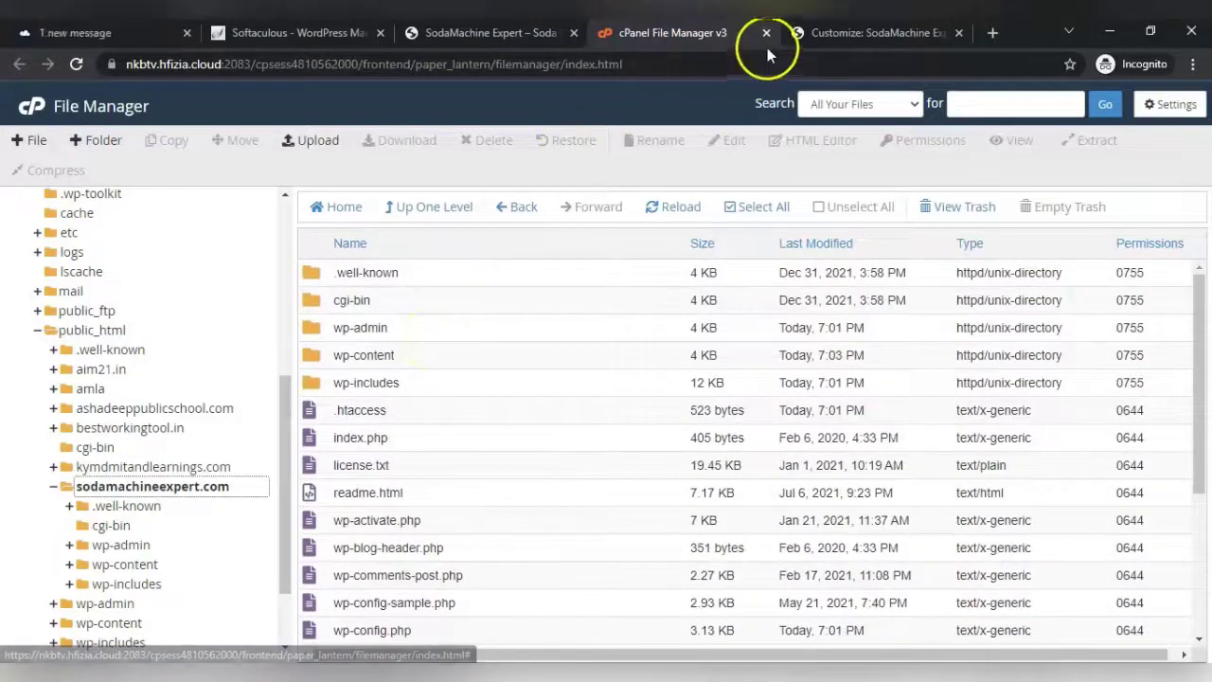
- Return to the WordPress customizer and close it to get back to the dashboard
left_click(847, 33)
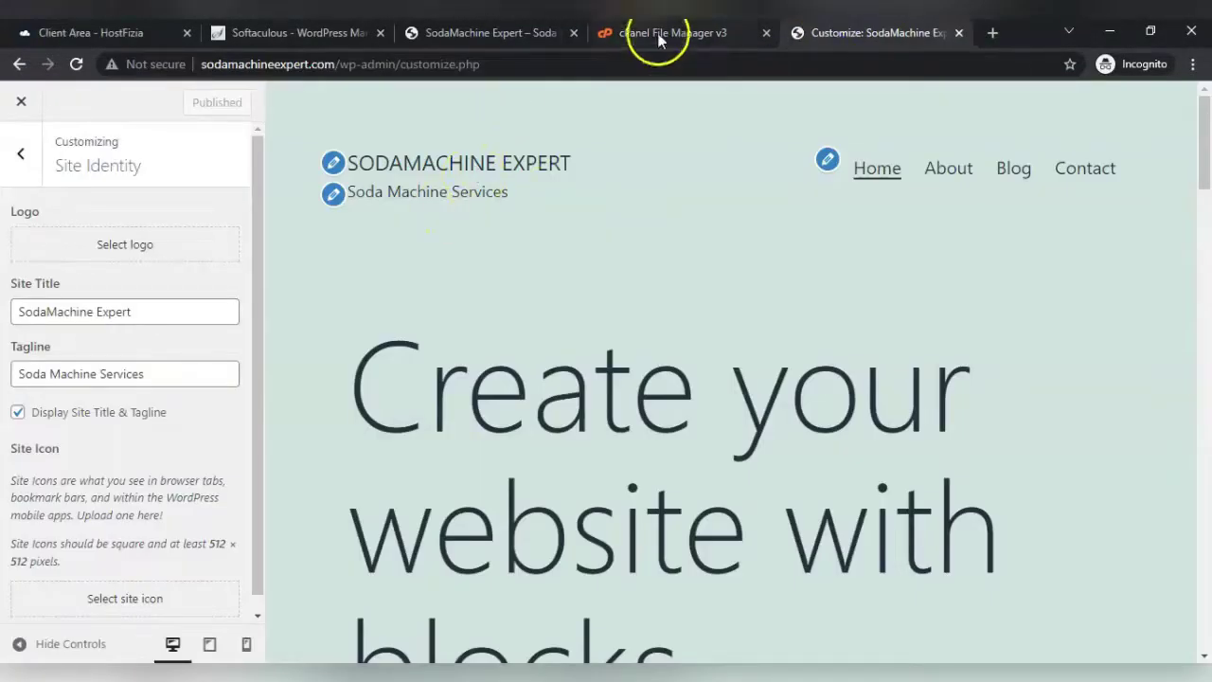
left_click(535, 32)
left_click(898, 38)
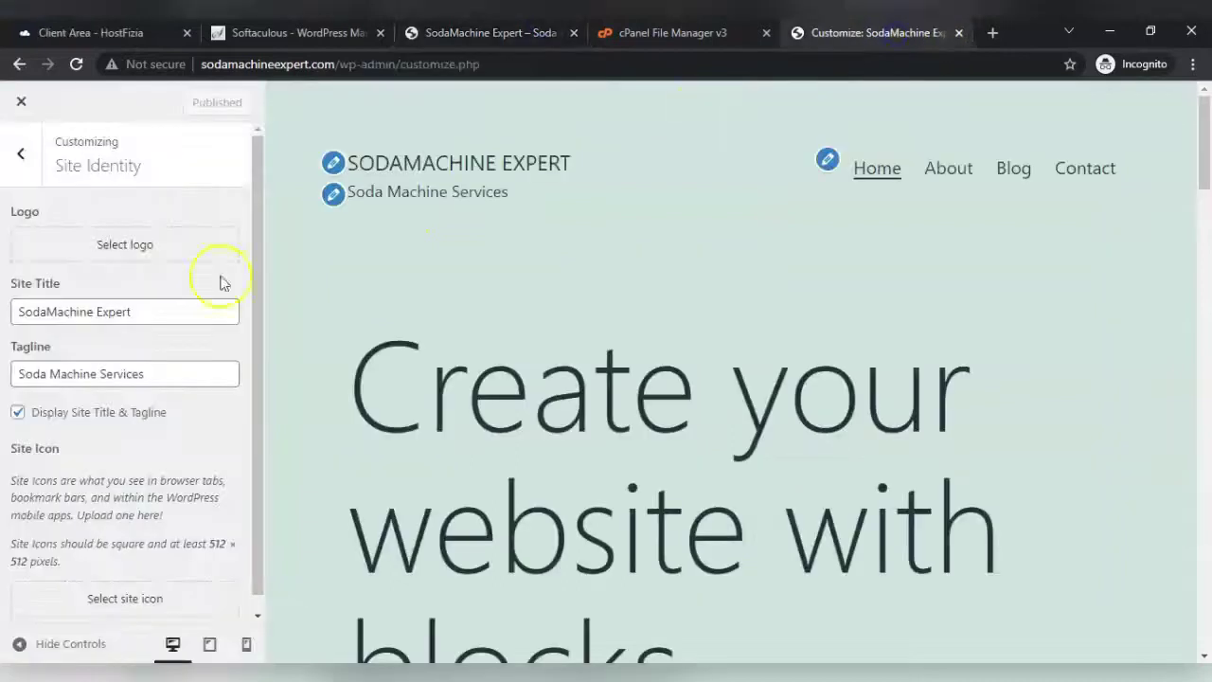
left_click(18, 104)
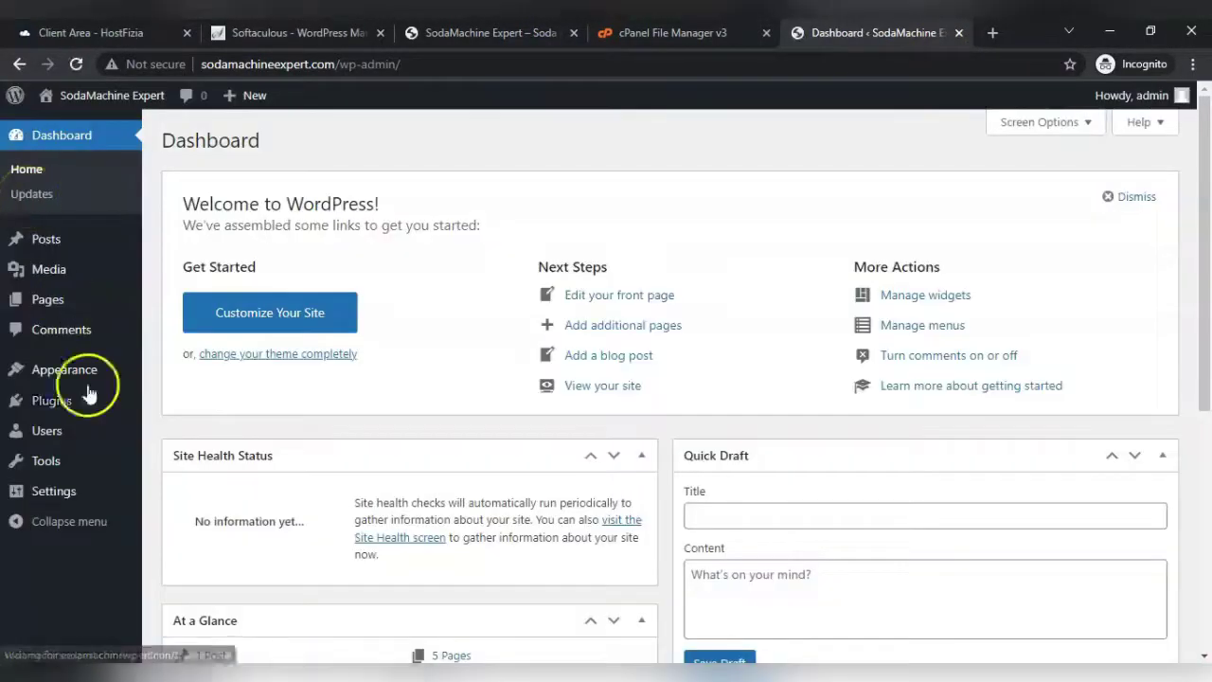
- Open the Themes page under Appearance and look over the installed themes
mouse_move(68, 412)
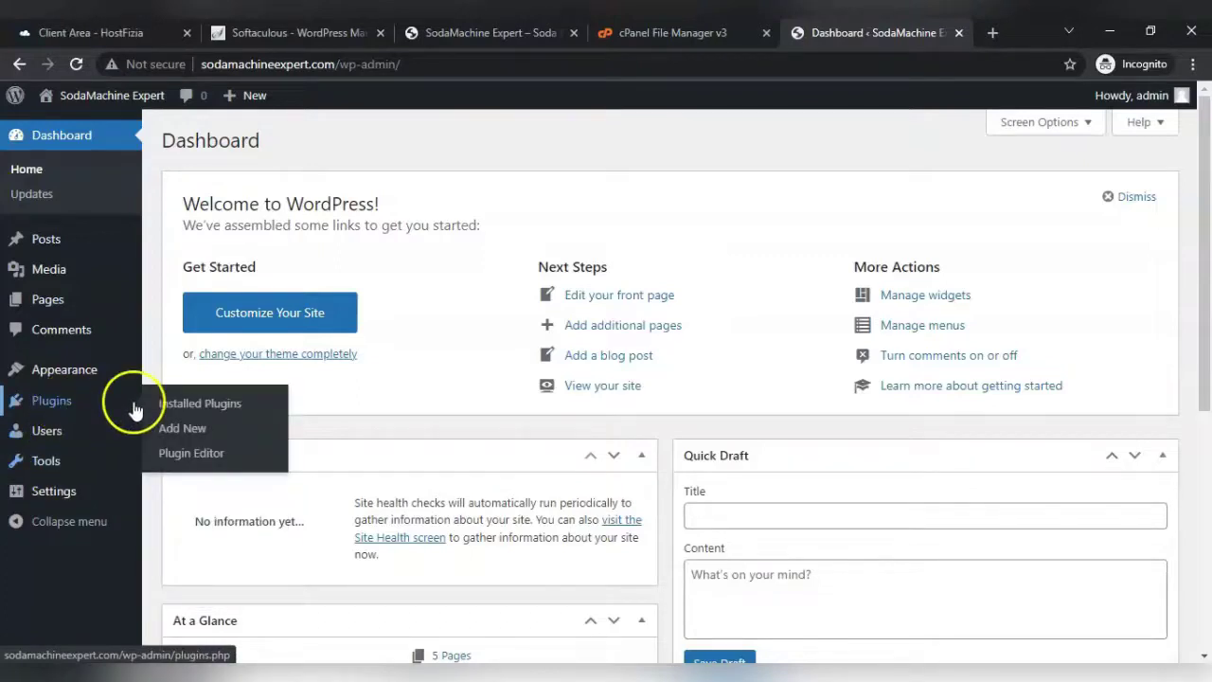
mouse_move(90, 370)
left_click(187, 375)
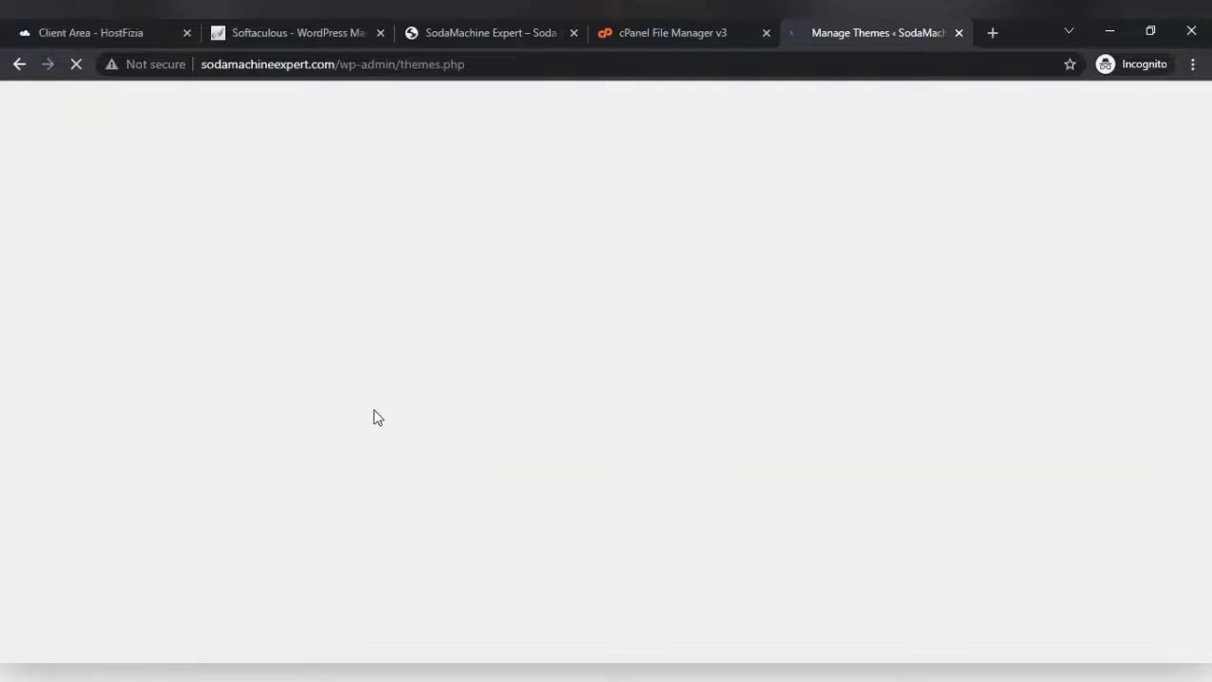
left_click(367, 420)
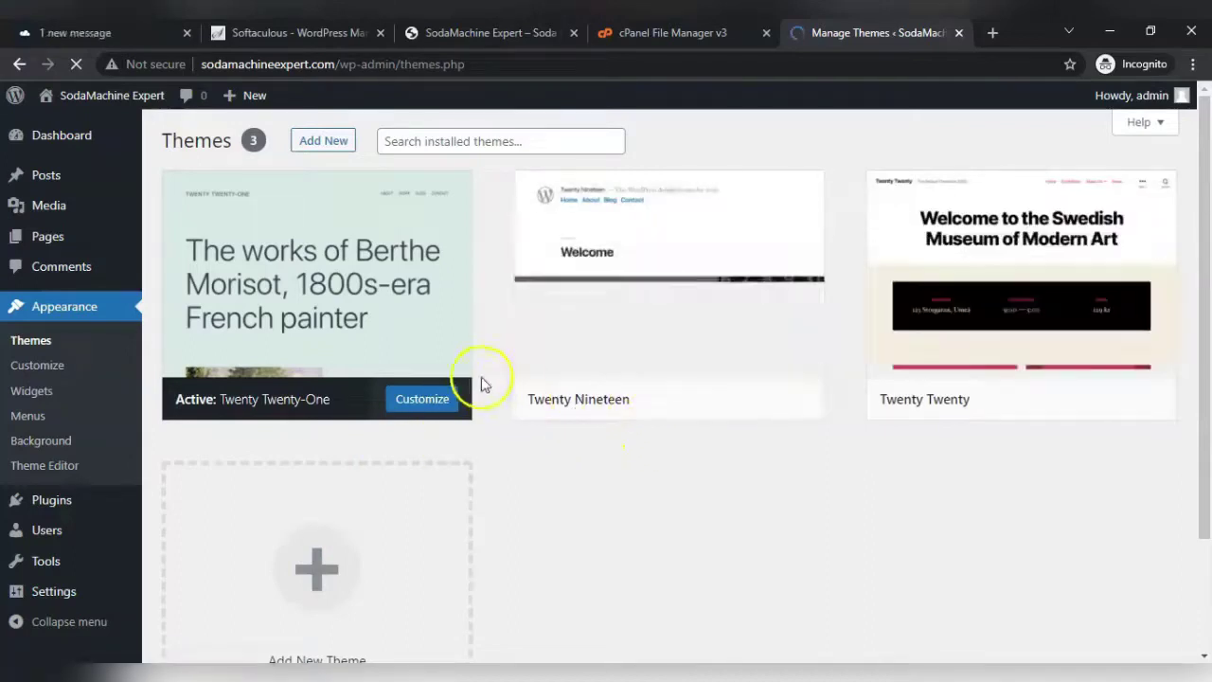
scroll(405, 496, "down", 3)
scroll(403, 500, "up", 3)
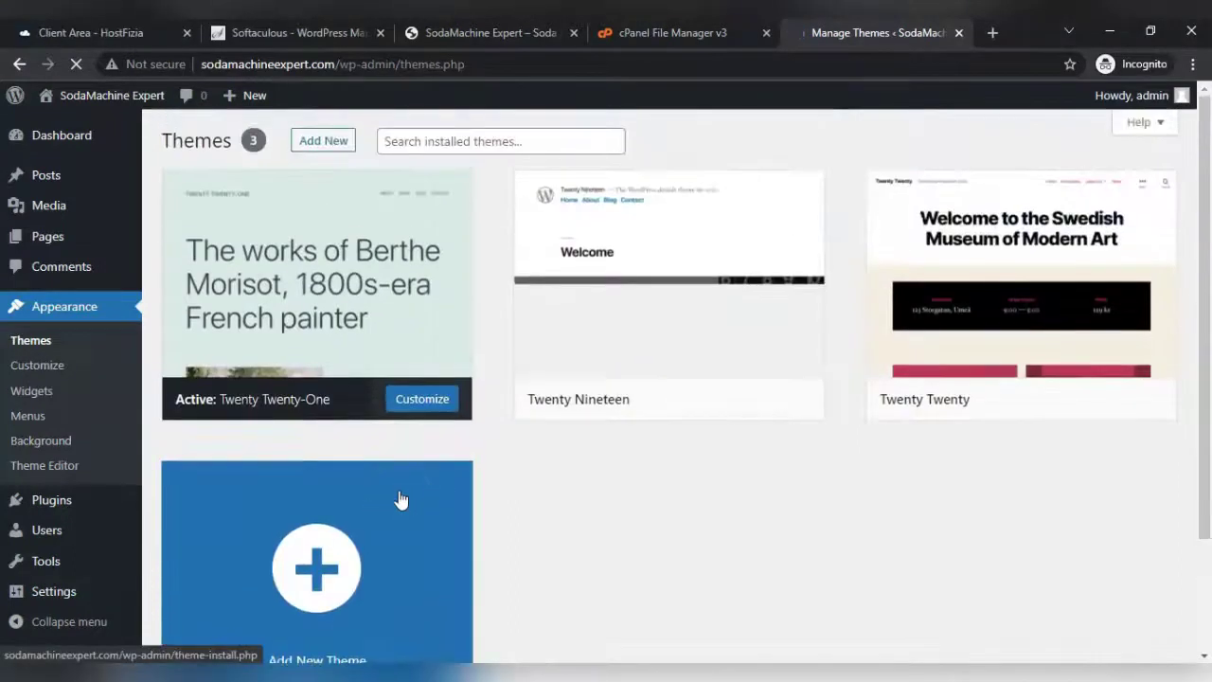
- Open the Add Themes page and browse the popular themes available to install
left_click(336, 142)
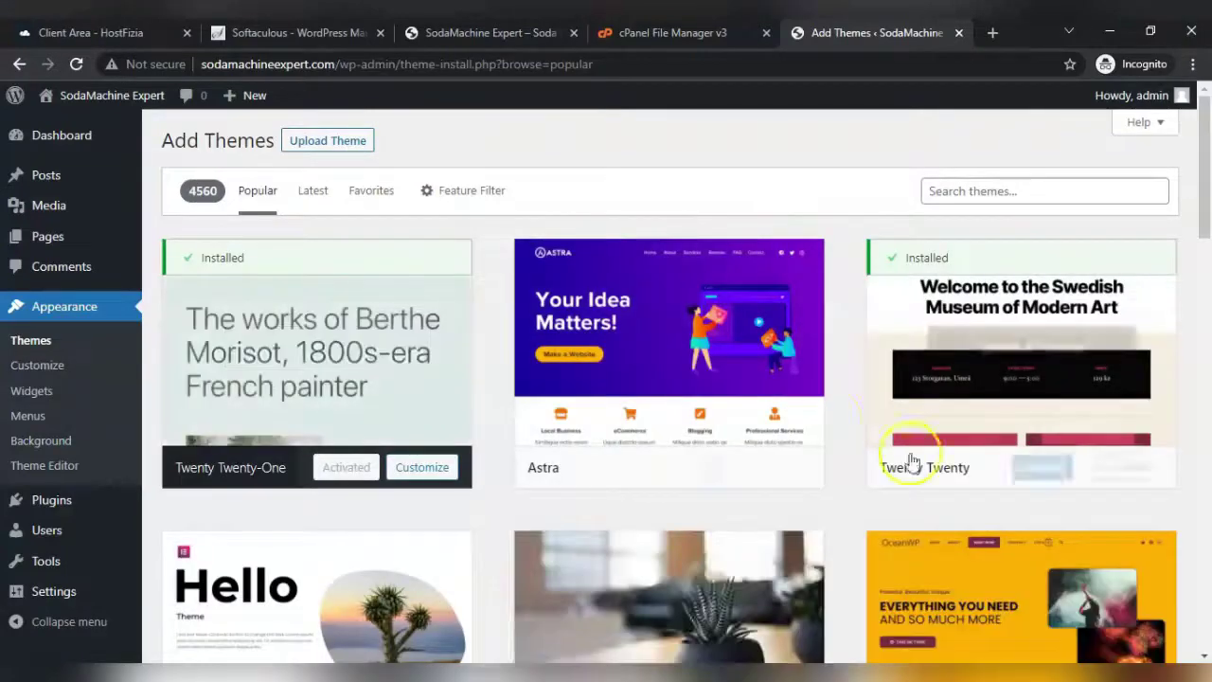
scroll(801, 445, "down", 6)
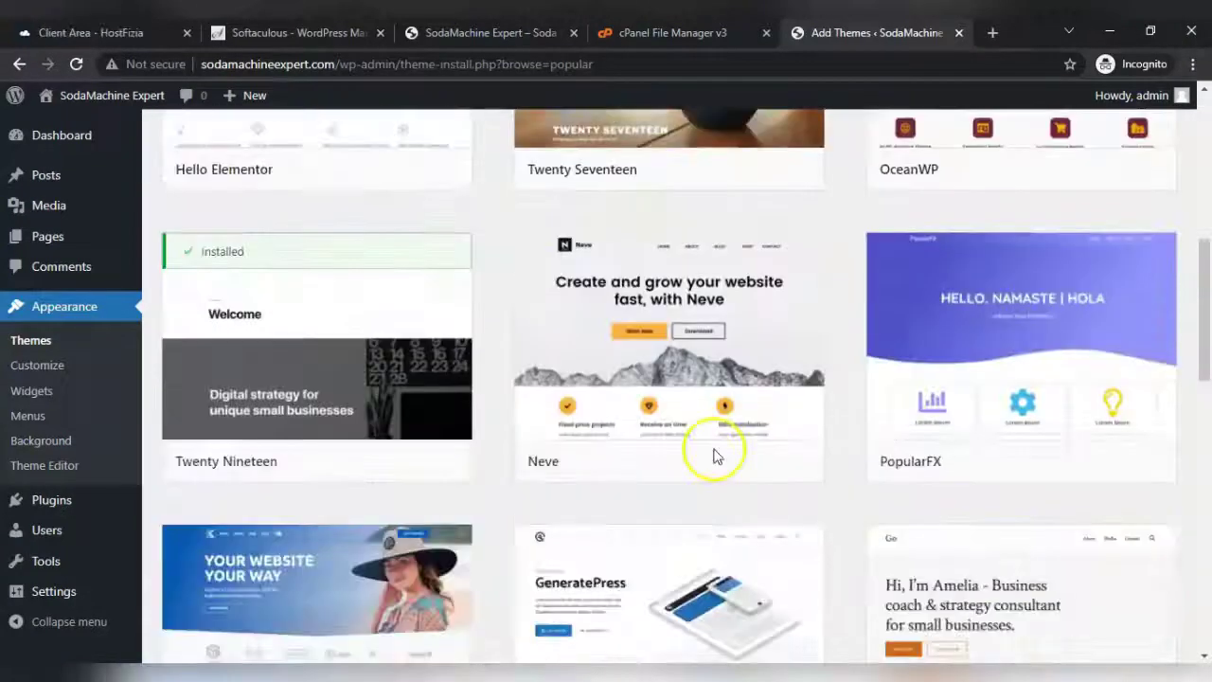
scroll(715, 456, "down", 4)
scroll(716, 457, "down", 3)
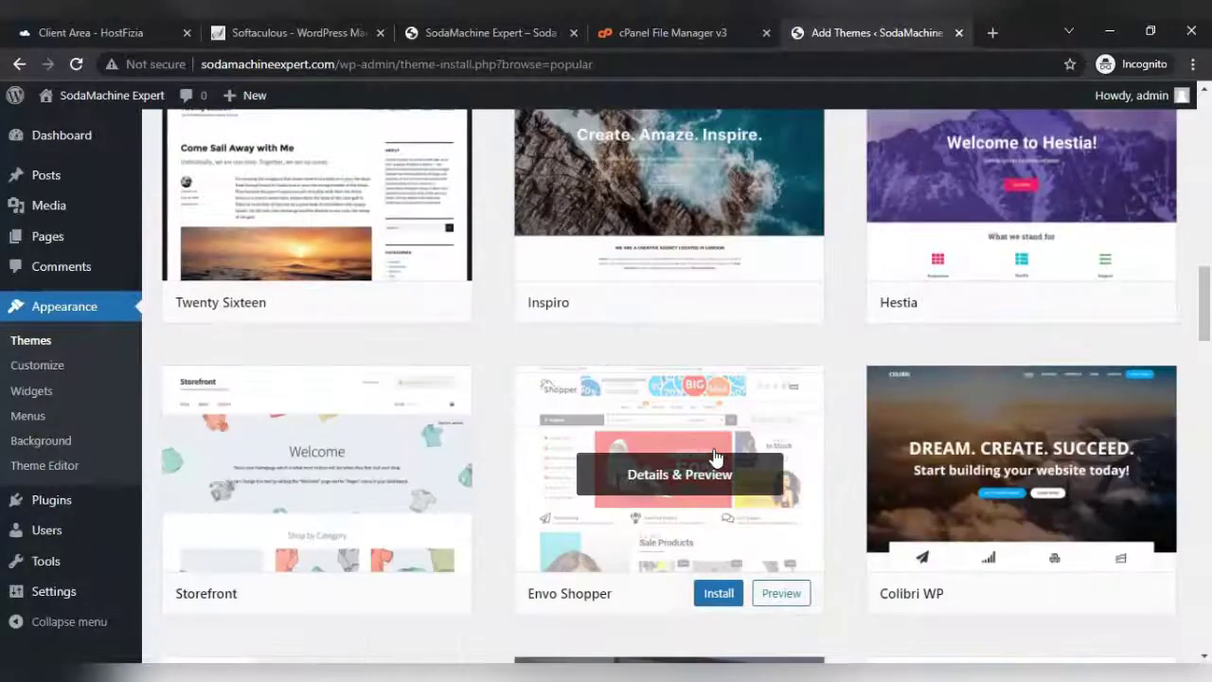
scroll(715, 457, "down", 5)
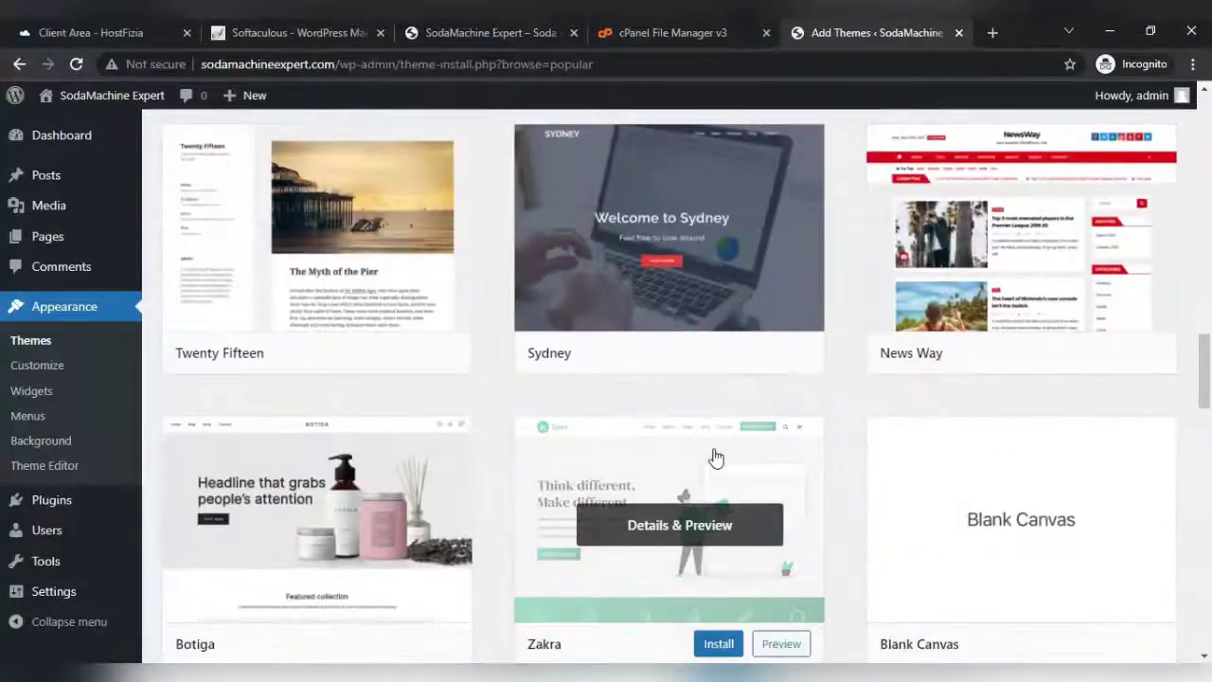
scroll(717, 459, "down", 6)
scroll(670, 557, "up", 8)
- Switch back to the live sodamachineexpert.com site and view its home page
key("ctrl+3")
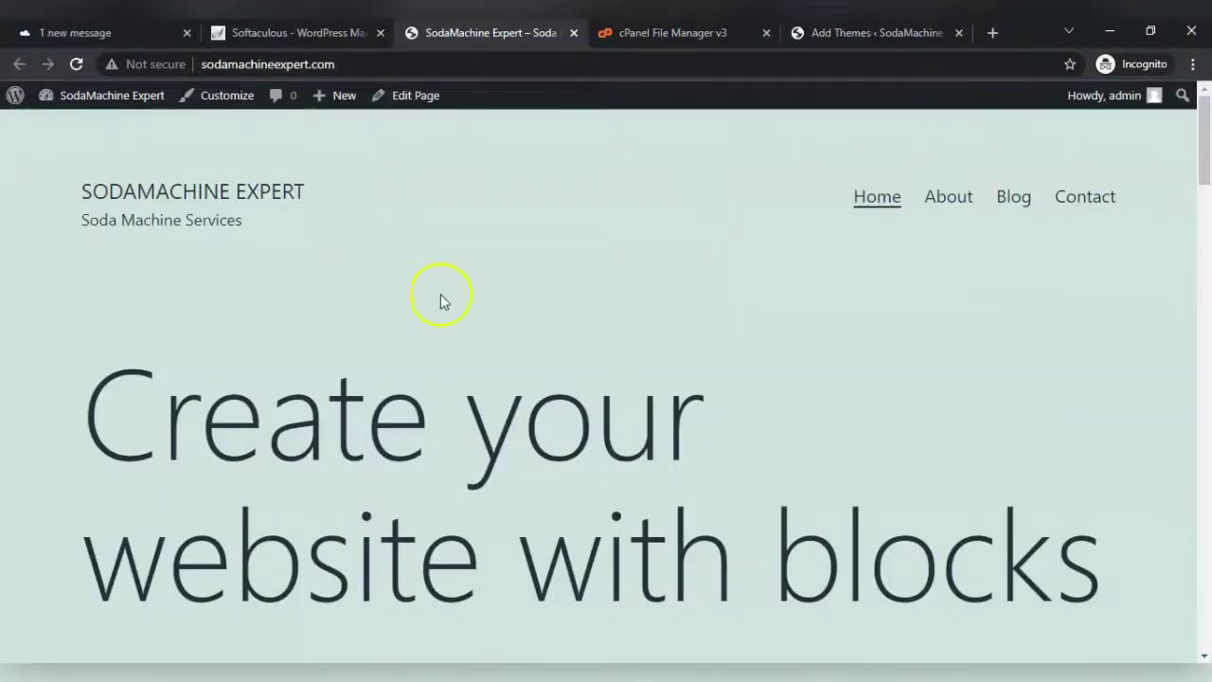
scroll(440, 295, "down", 3)
scroll(441, 295, "up", 3)
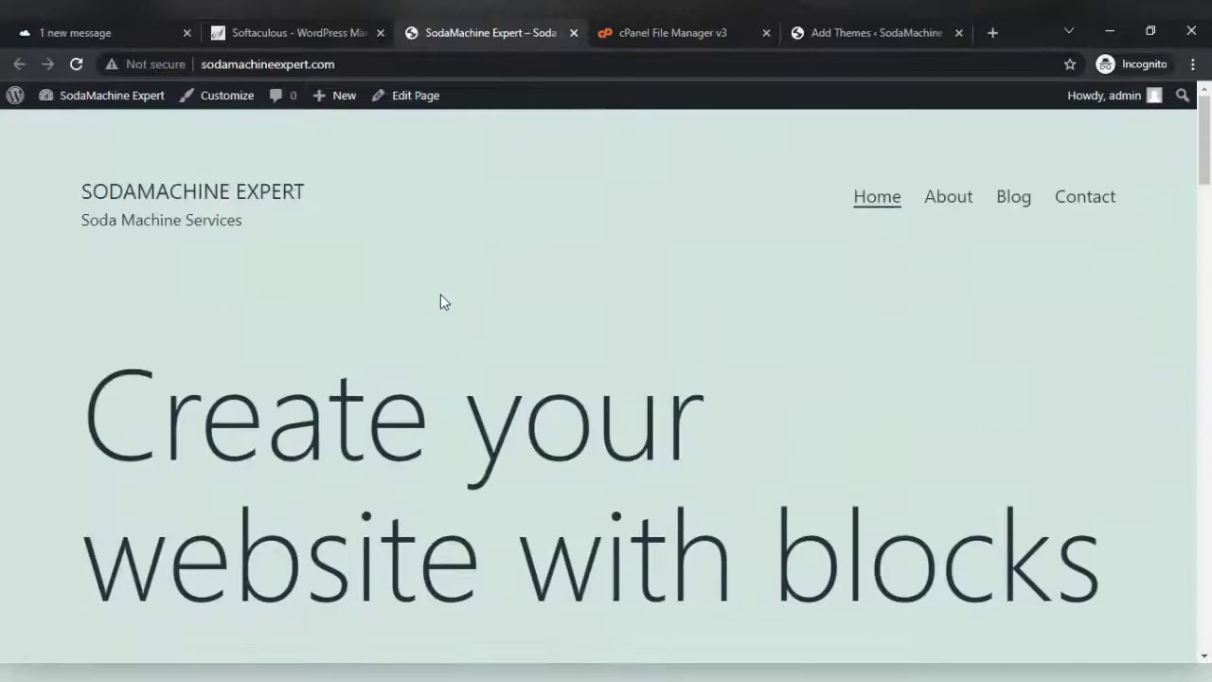